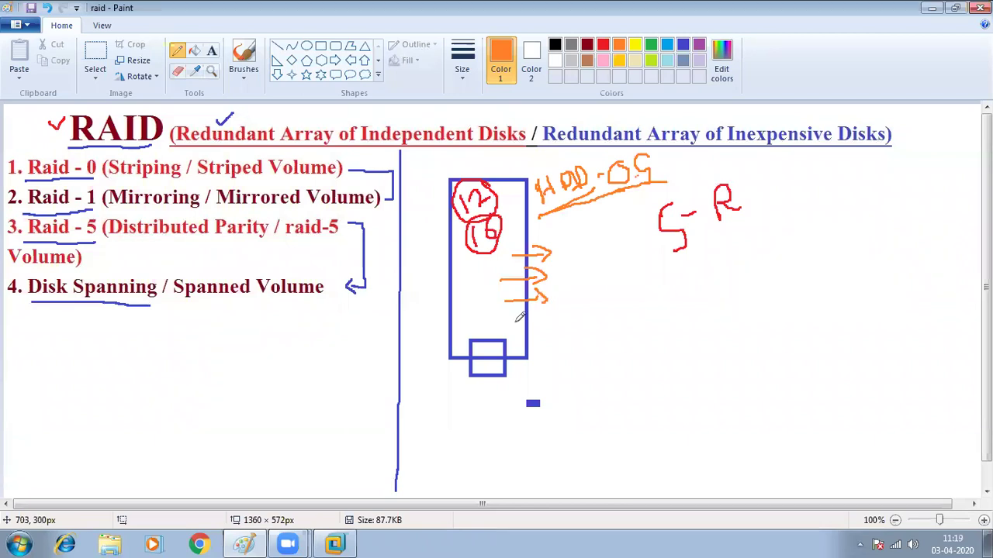
Draw a fourth orange arrow out of the server sketch's lower part and loop an orange outline around all four arrows.
{"action": "left_click_drag", "start_coordinate": [510, 323], "coordinate": [545, 329]}
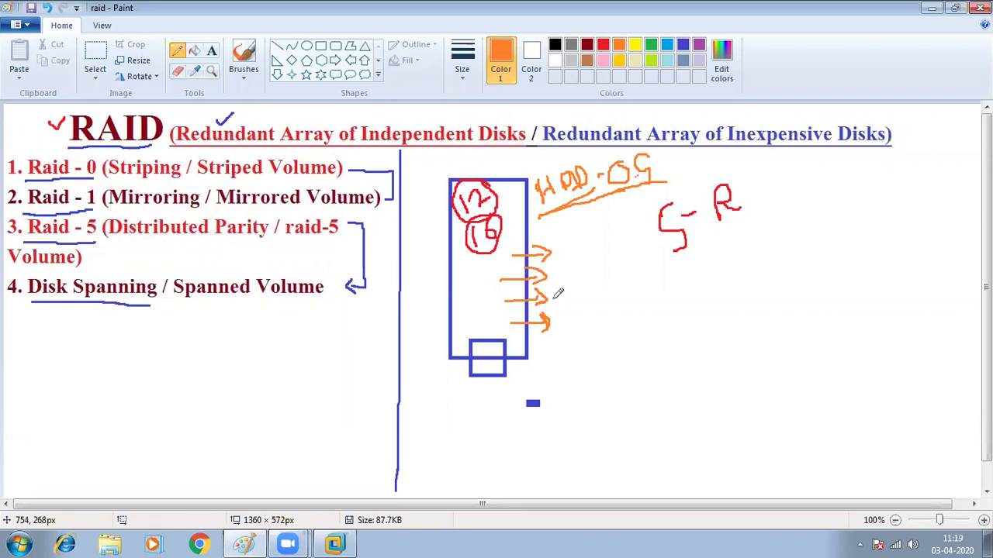
{"action": "mouse_move", "coordinate": [568, 239]}
{"action": "left_mouse_down"}
{"action": "mouse_move", "coordinate": [519, 237]}
{"action": "mouse_move", "coordinate": [506, 310]}
{"action": "mouse_move", "coordinate": [549, 343]}
{"action": "mouse_move", "coordinate": [566, 237]}
{"action": "left_mouse_up"}
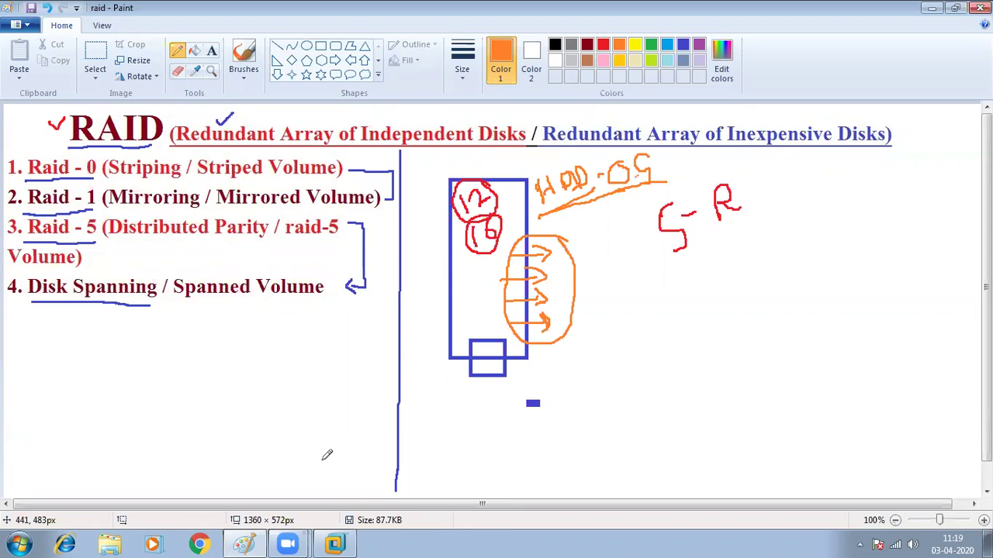
Switch to VMware Workstation and select the DC-50 virtual machine.
{"action": "left_click", "coordinate": [341, 543]}
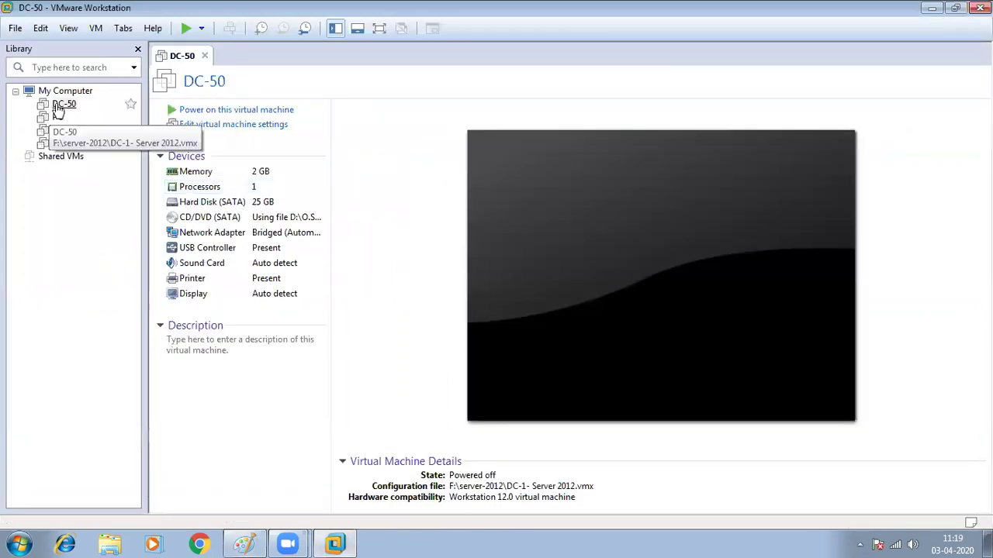
{"action": "left_click", "coordinate": [64, 104]}
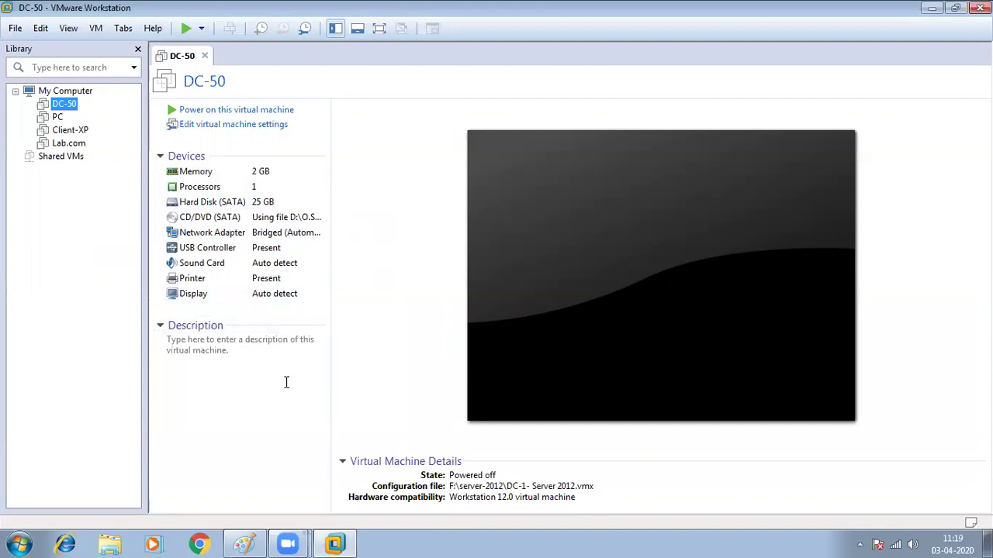
Switch to Windows Explorer and open the drive New Volume (F:).
{"action": "left_click", "coordinate": [19, 545]}
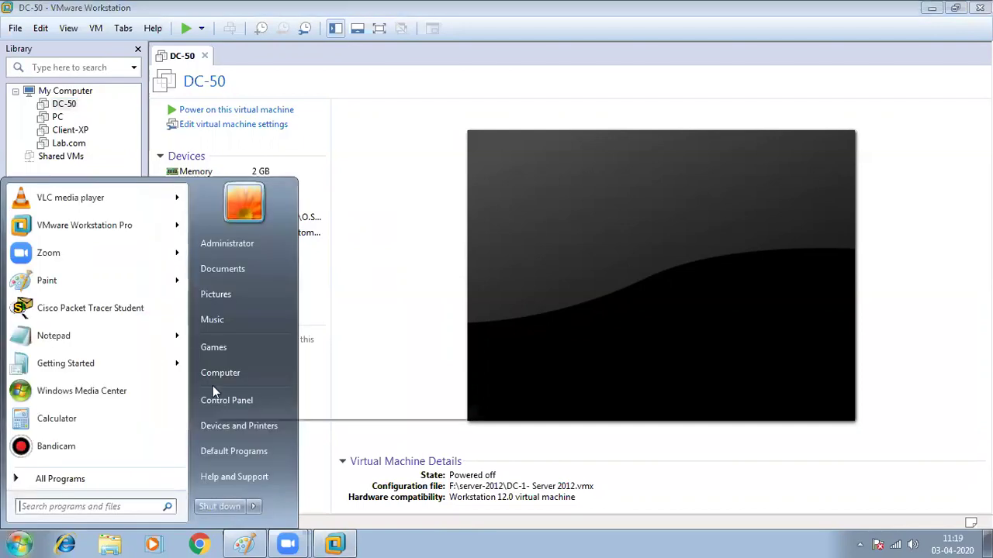
{"action": "left_click", "coordinate": [417, 302]}
{"action": "key", "text": "super+e"}
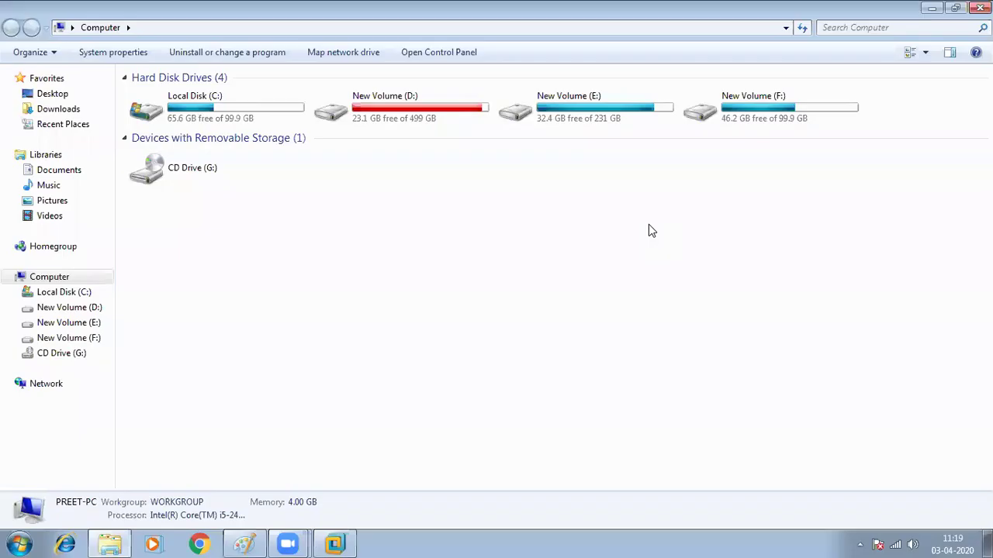
{"action": "double_click", "coordinate": [749, 115]}
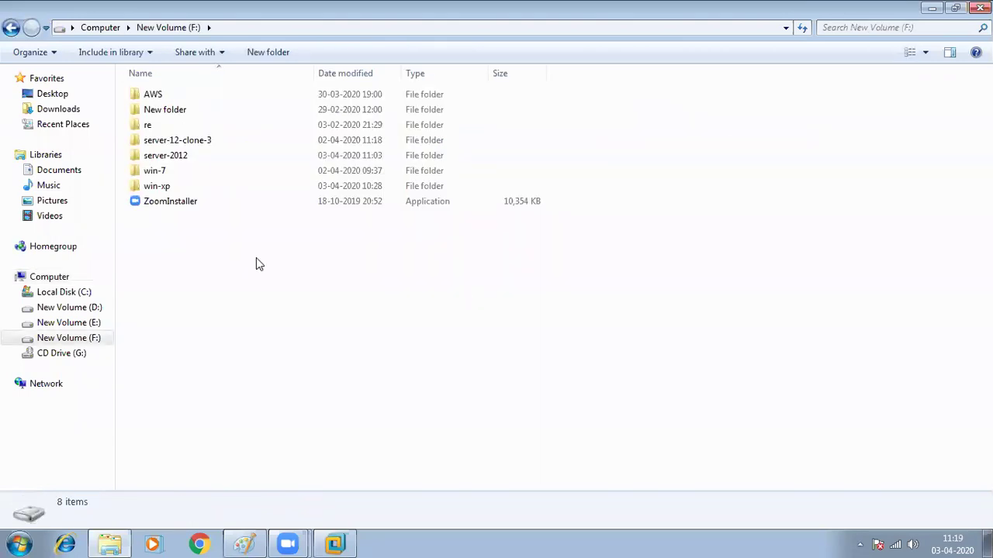
Create a folder named hdd1 in the root of drive F:.
{"action": "right_click", "coordinate": [245, 280]}
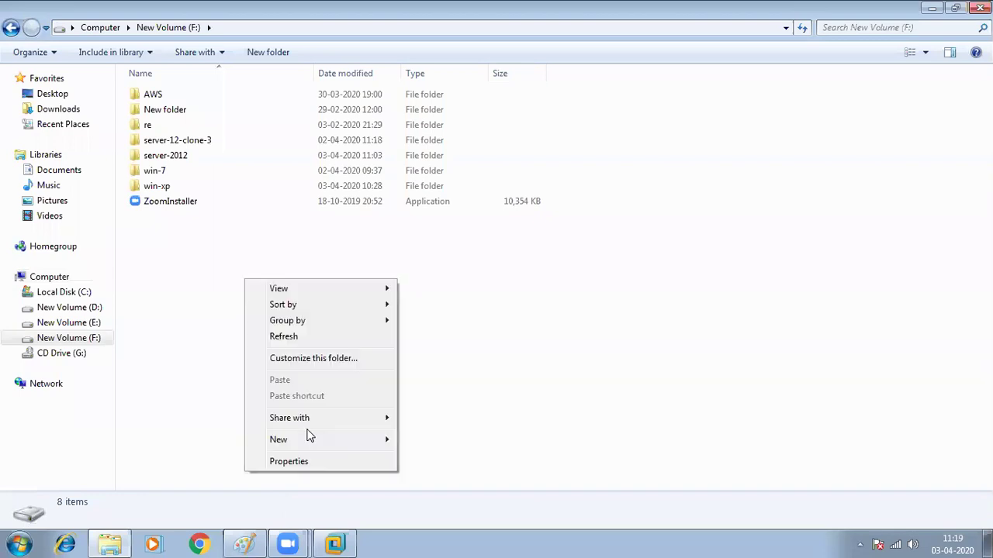
{"action": "mouse_move", "coordinate": [332, 444]}
{"action": "left_click", "coordinate": [431, 227]}
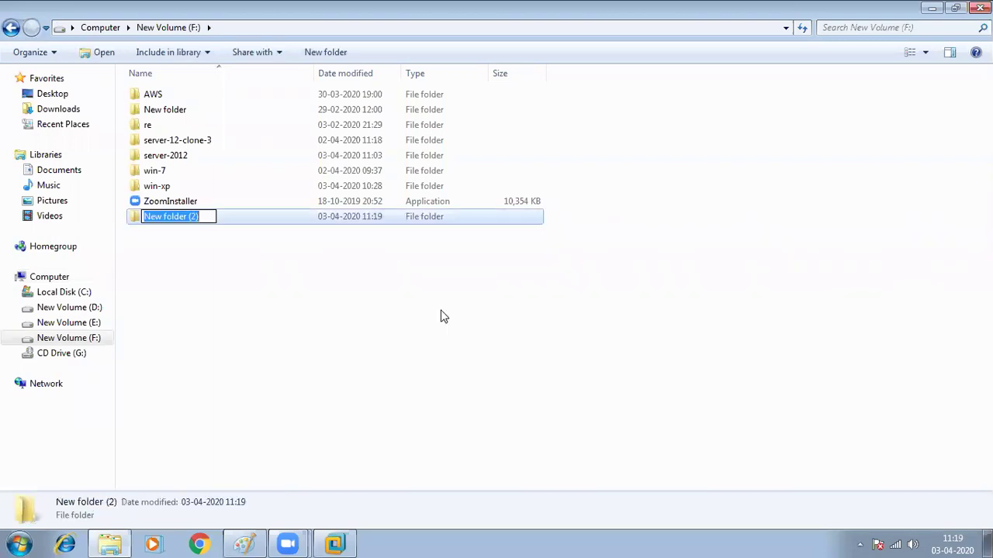
{"action": "type", "text": "H"}
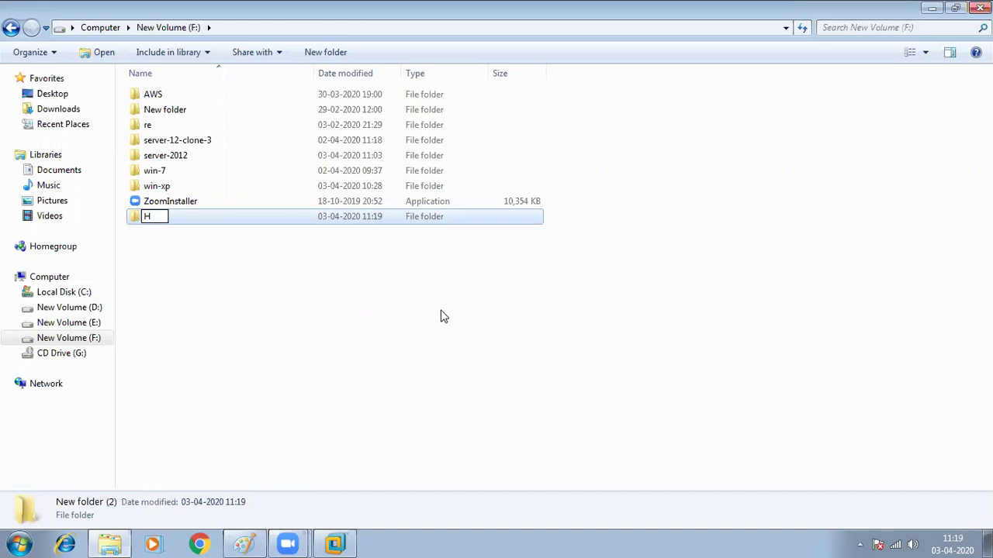
{"action": "key", "text": "BackSpace"}
{"action": "type", "text": "hdd1"}
{"action": "left_click", "coordinate": [453, 295]}
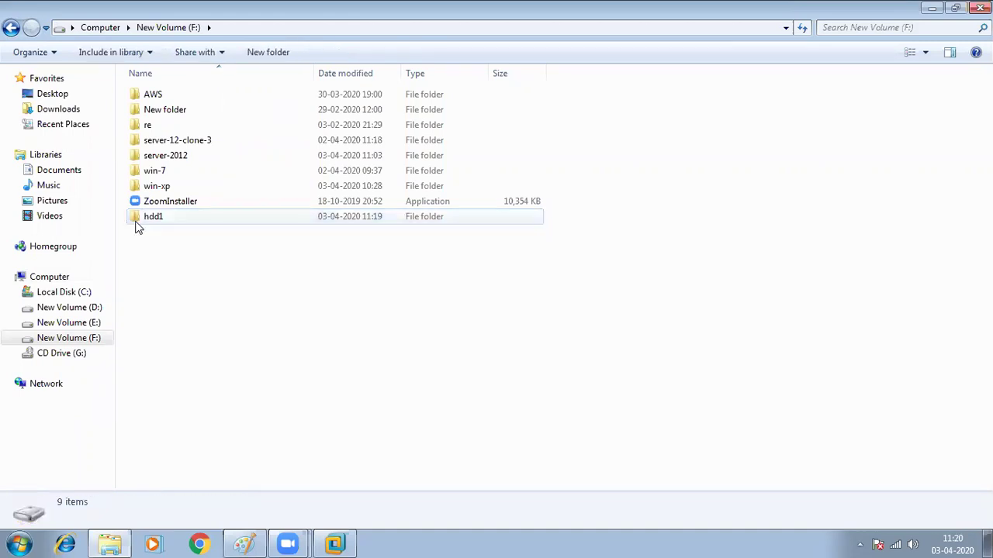
Create a second folder on drive F: and name it hdd2.
{"action": "right_click", "coordinate": [284, 445]}
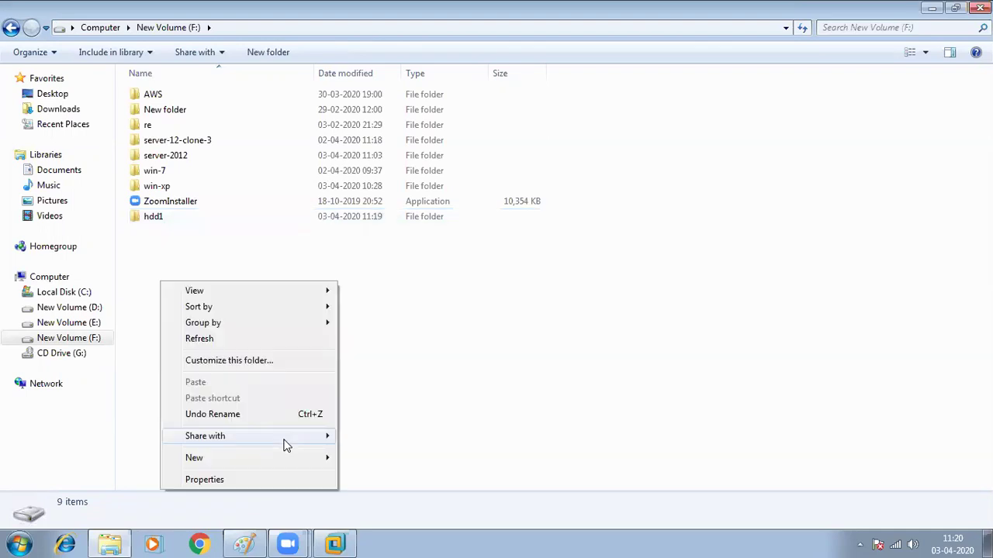
{"action": "mouse_move", "coordinate": [286, 458]}
{"action": "left_click", "coordinate": [380, 244]}
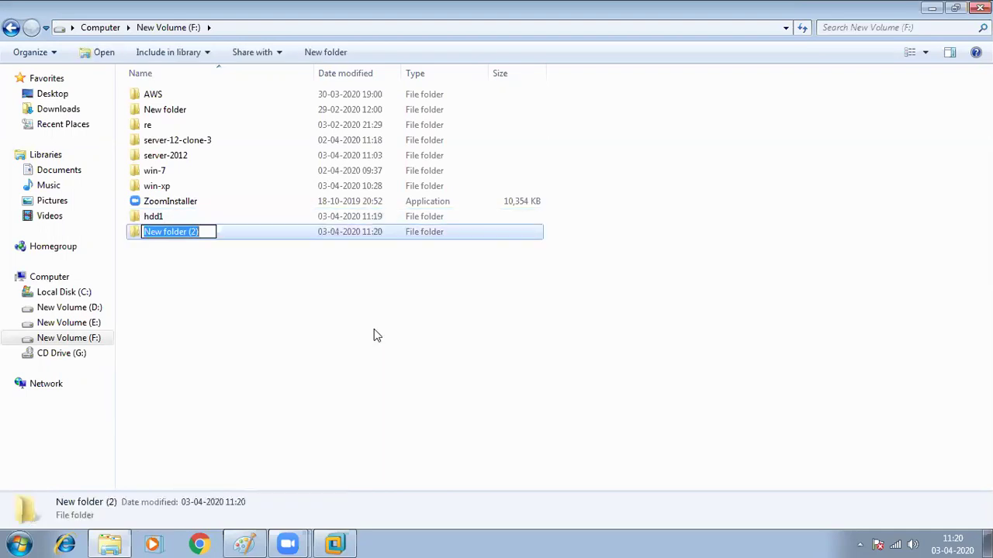
{"action": "type", "text": "hdd2"}
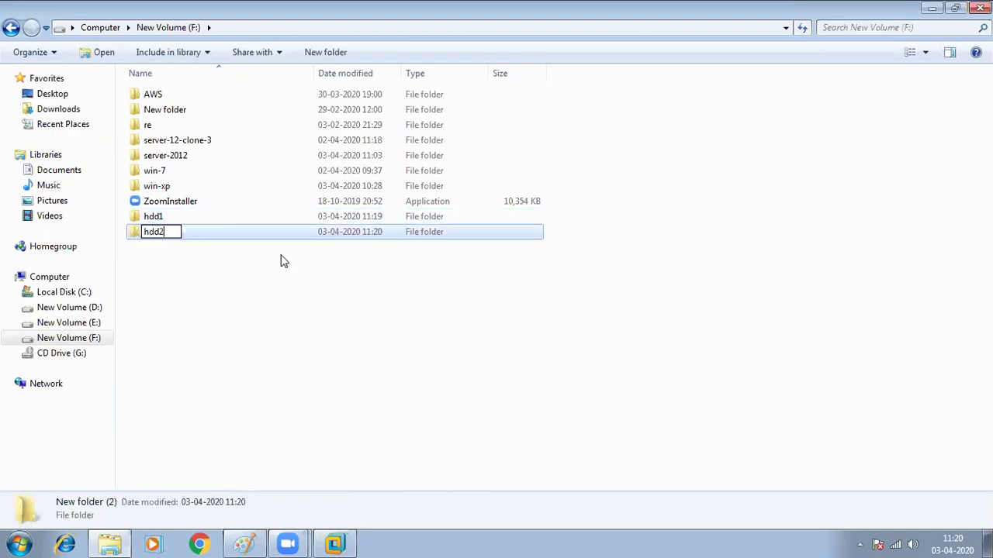
Create a third folder on drive F: and name it hdd3.
{"action": "right_click", "coordinate": [269, 288]}
{"action": "mouse_move", "coordinate": [377, 464]}
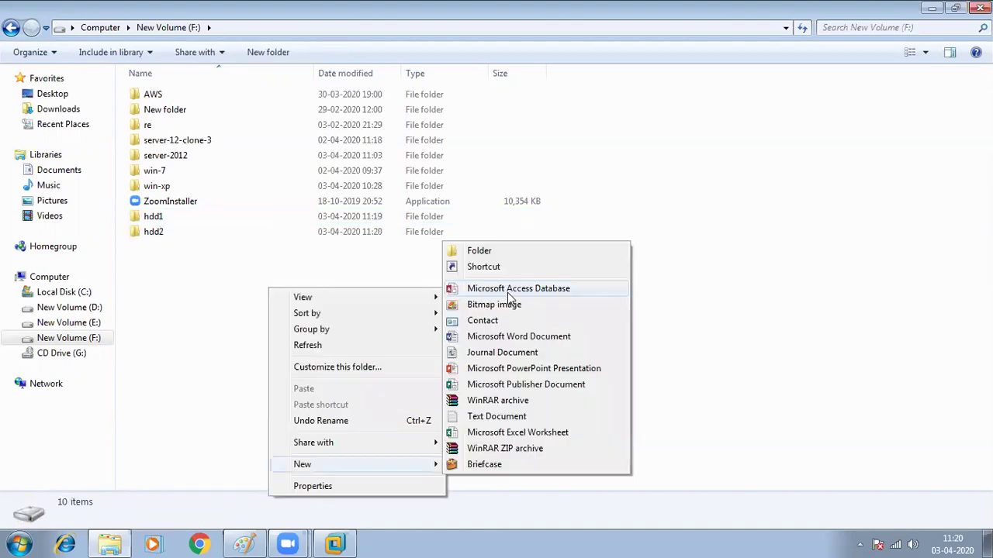
{"action": "left_click", "coordinate": [487, 252]}
{"action": "type", "text": "hdd"}
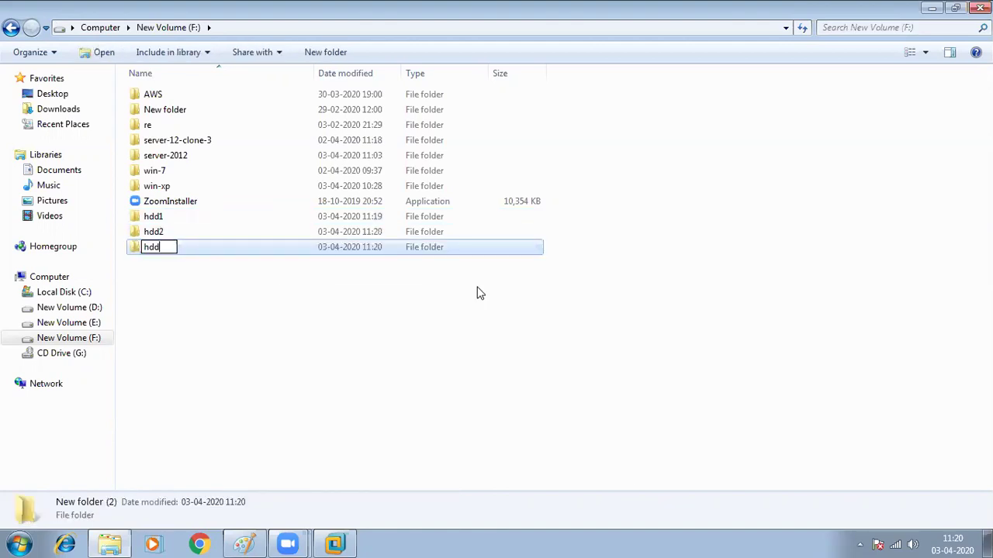
{"action": "type", "text": "3"}
Create a fourth folder on drive F: and name it hdd4.
{"action": "right_click", "coordinate": [458, 306]}
{"action": "mouse_move", "coordinate": [544, 475]}
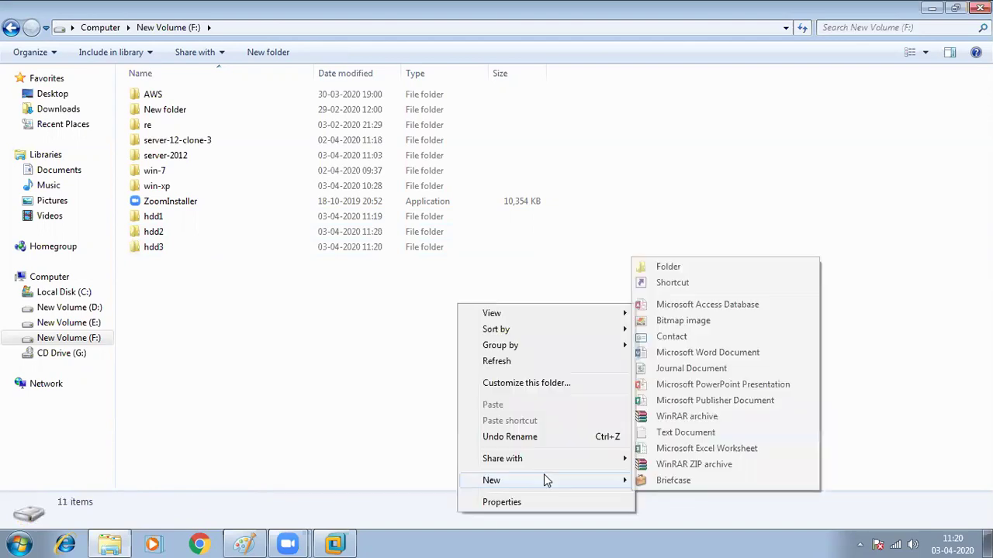
{"action": "left_click", "coordinate": [689, 270]}
{"action": "type", "text": "d"}
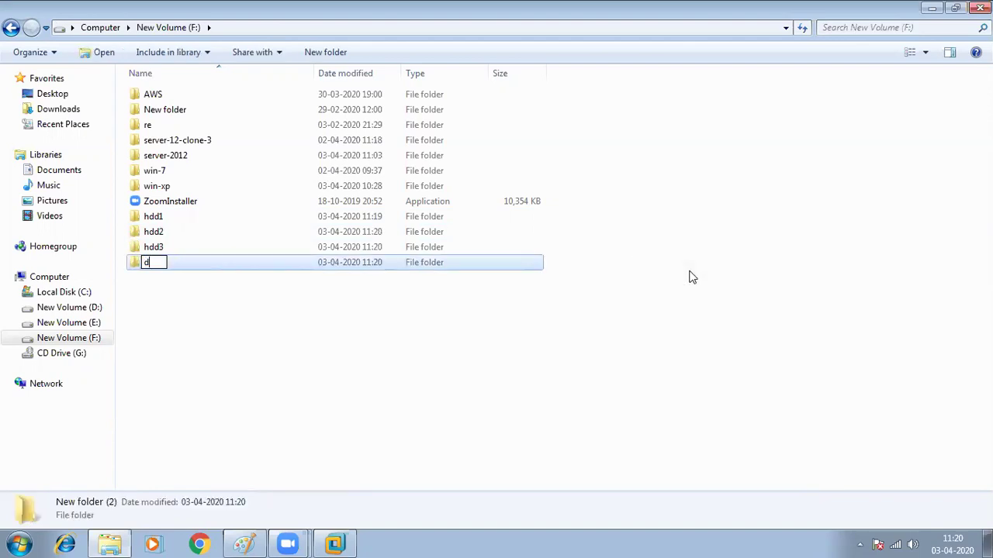
{"action": "key", "text": "BackSpace"}
{"action": "type", "text": "hdd4"}
{"action": "left_click", "coordinate": [645, 333]}
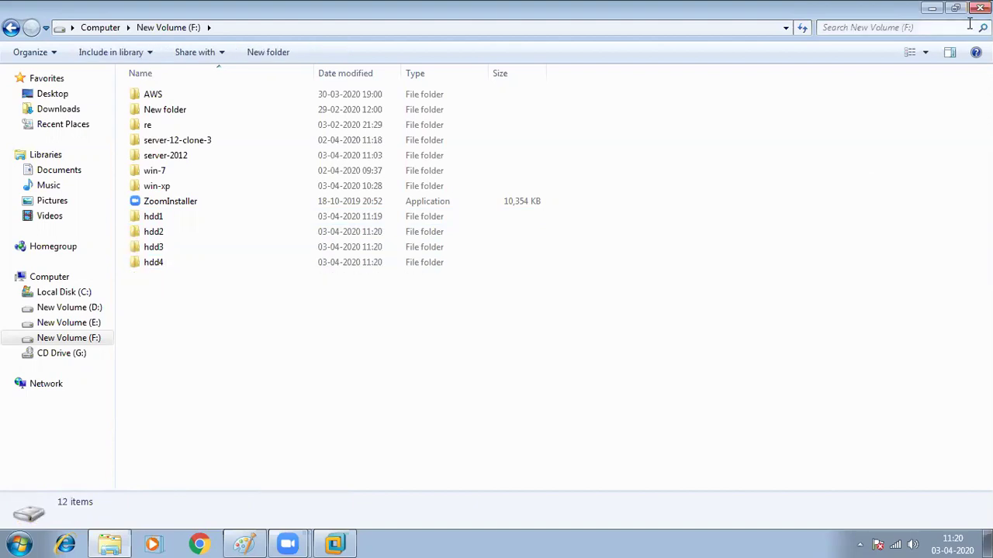
Return to VMware Workstation and start adding a hard disk of type SATA to the DC-50 virtual machine.
{"action": "key", "text": "alt+Tab"}
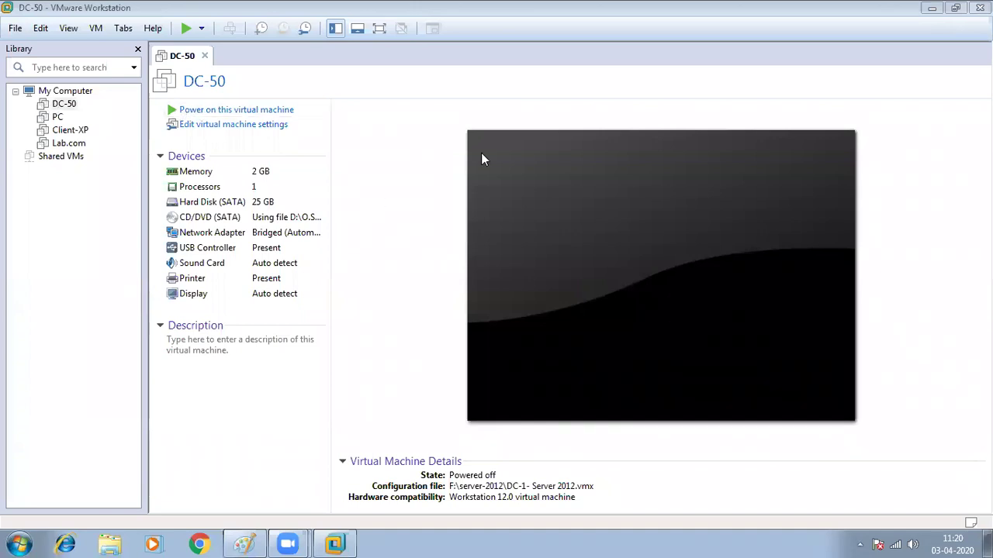
{"action": "left_click", "coordinate": [237, 125]}
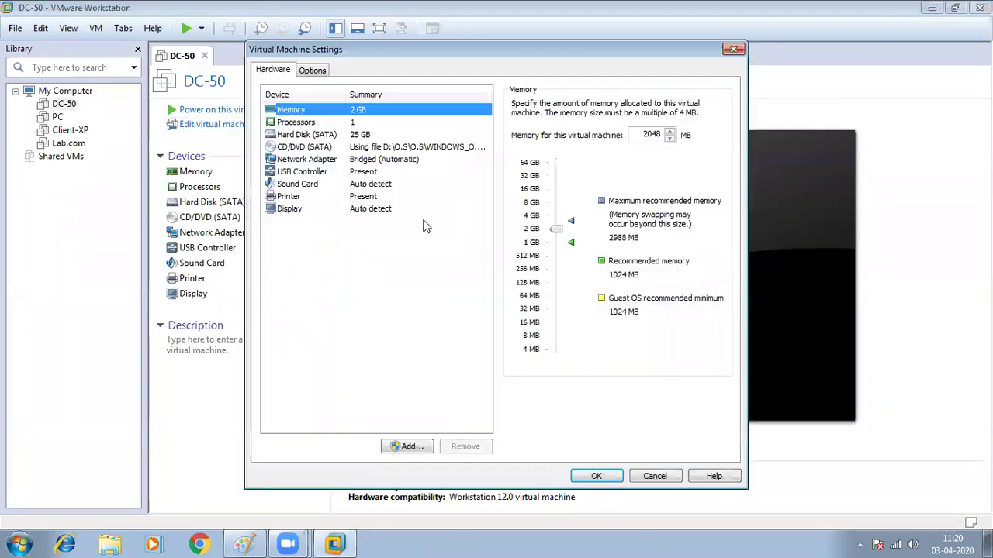
{"action": "left_click", "coordinate": [413, 447]}
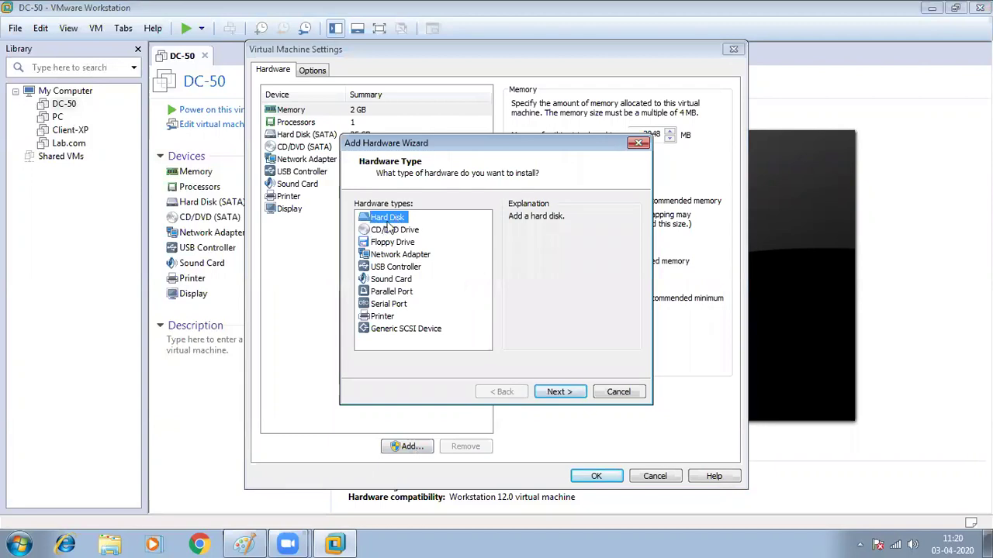
{"action": "left_click", "coordinate": [560, 393]}
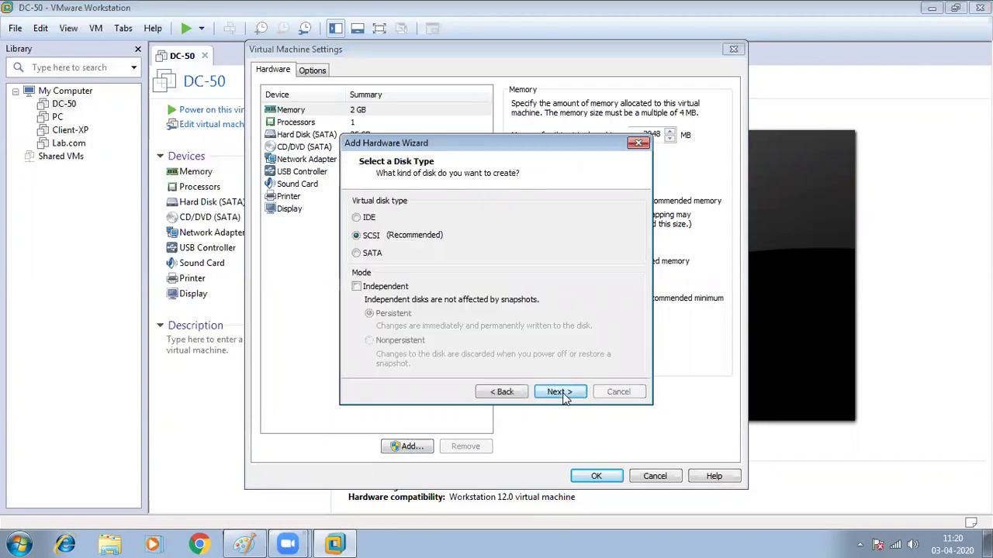
{"action": "left_click", "coordinate": [358, 253]}
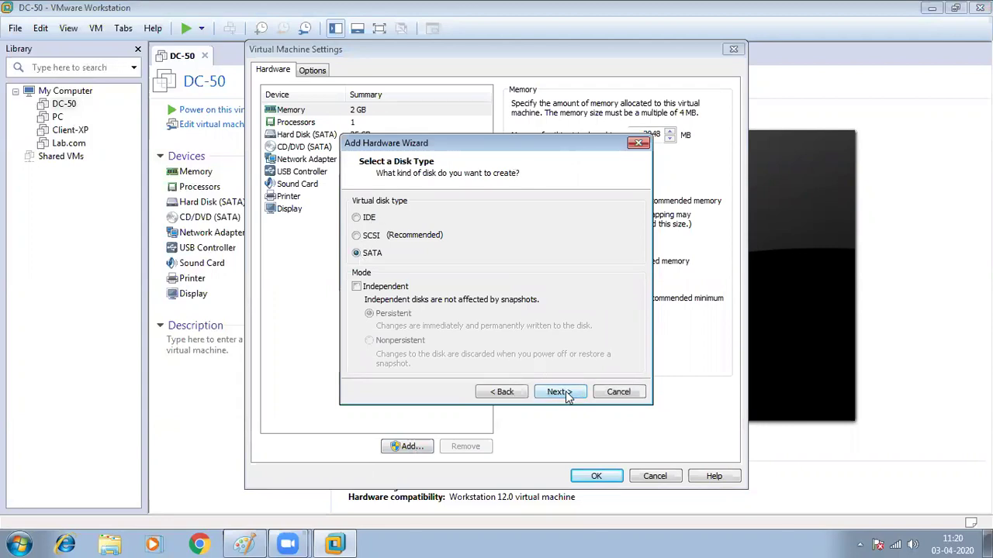
{"action": "left_click", "coordinate": [560, 392]}
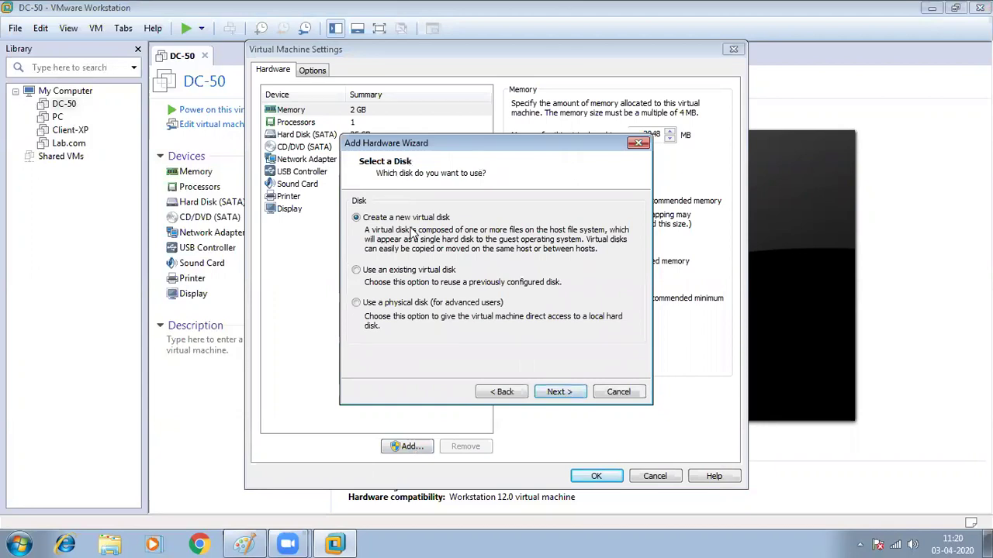
Choose to create a new virtual disk with a maximum size of 5 GB, split into multiple files.
{"action": "left_click", "coordinate": [559, 392]}
{"action": "left_click_drag", "start_coordinate": [467, 200], "coordinate": [492, 200]}
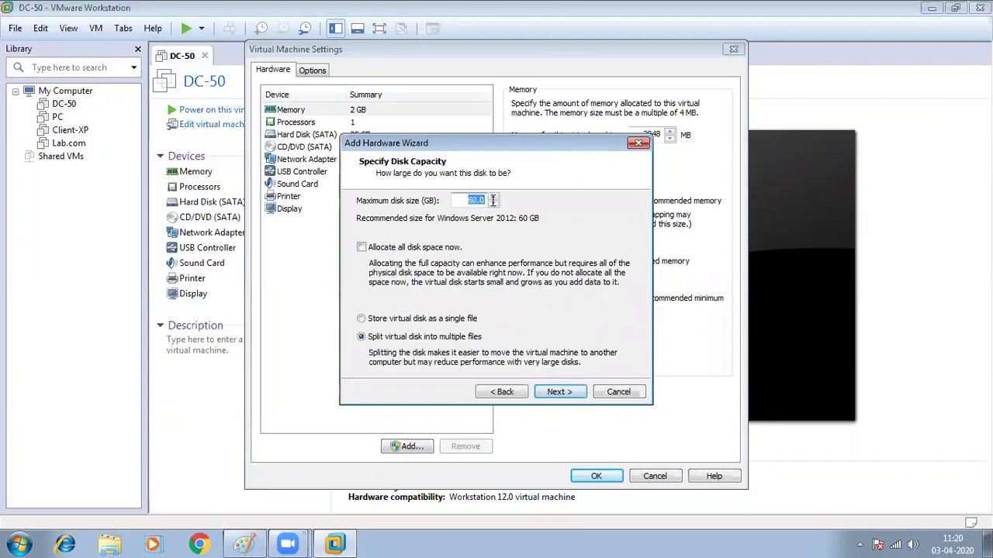
{"action": "type", "text": "5"}
{"action": "left_click", "coordinate": [556, 392]}
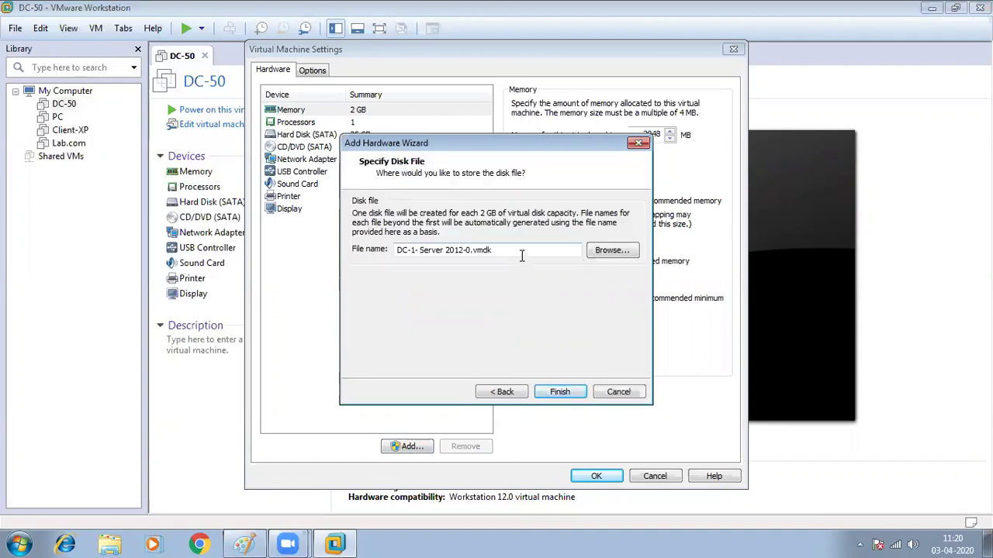
Finish adding the disk with its file stored as d1 in F:\hdd1, and widen the hardware list's Device column.
{"action": "left_click", "coordinate": [611, 251]}
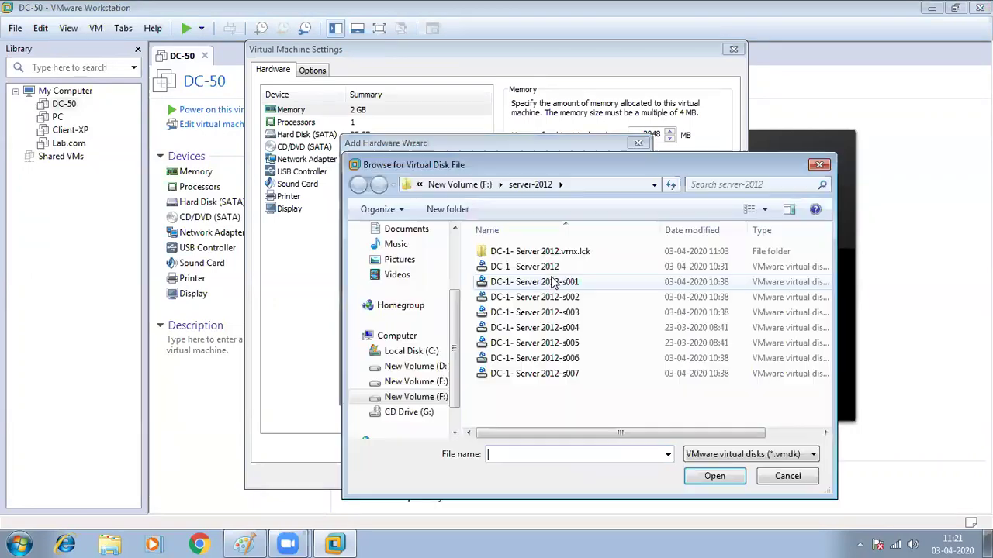
{"action": "left_click", "coordinate": [444, 399]}
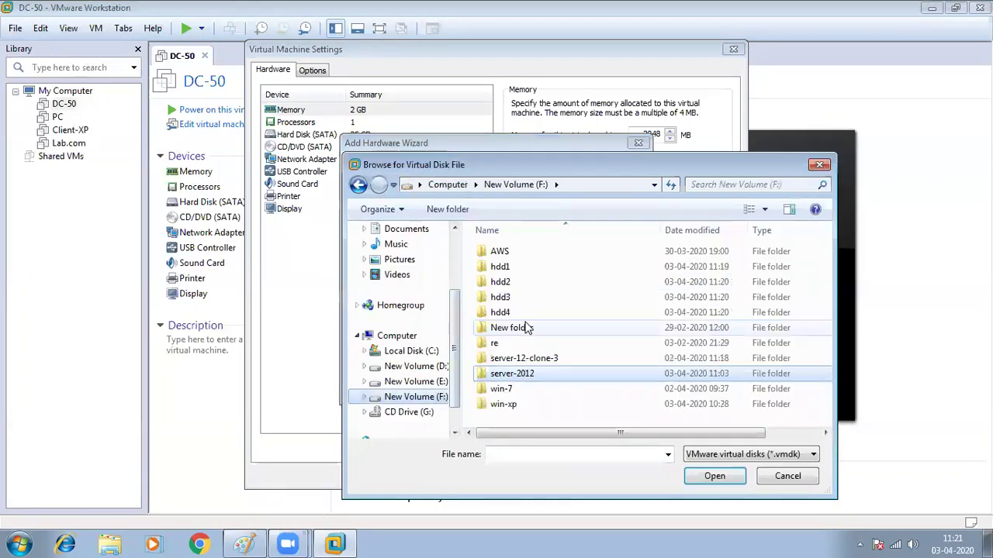
{"action": "double_click", "coordinate": [510, 267]}
{"action": "left_click", "coordinate": [497, 453]}
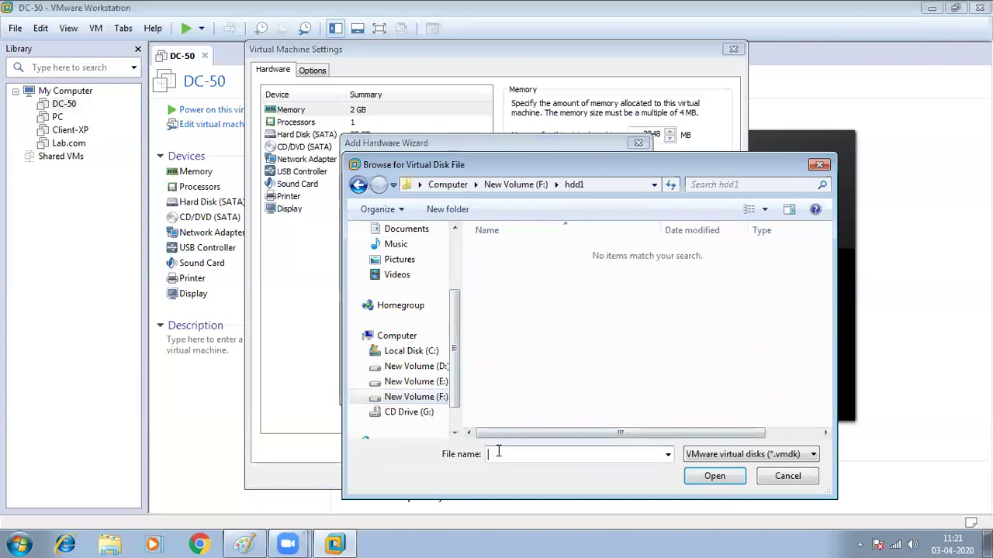
{"action": "type", "text": "d1"}
{"action": "left_click", "coordinate": [714, 476]}
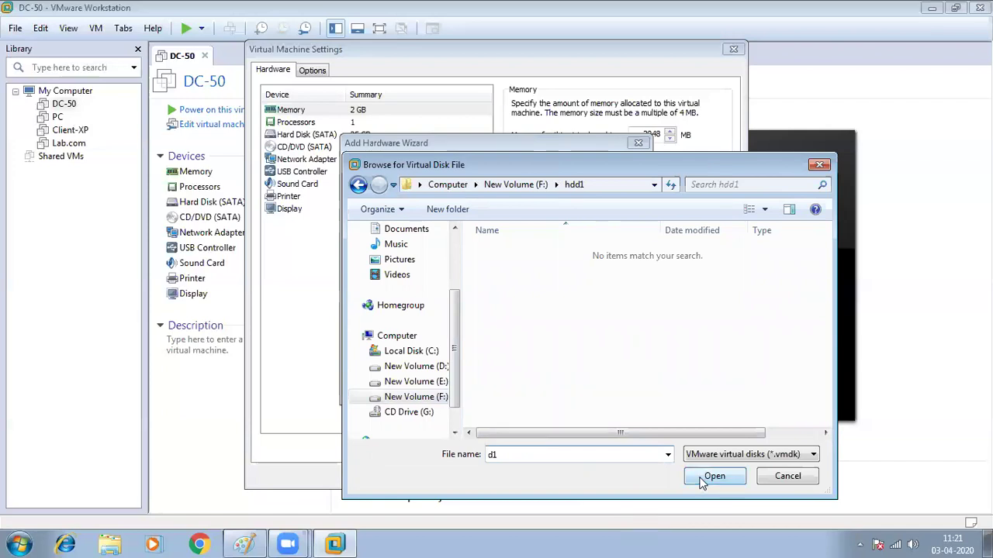
{"action": "left_click", "coordinate": [569, 394]}
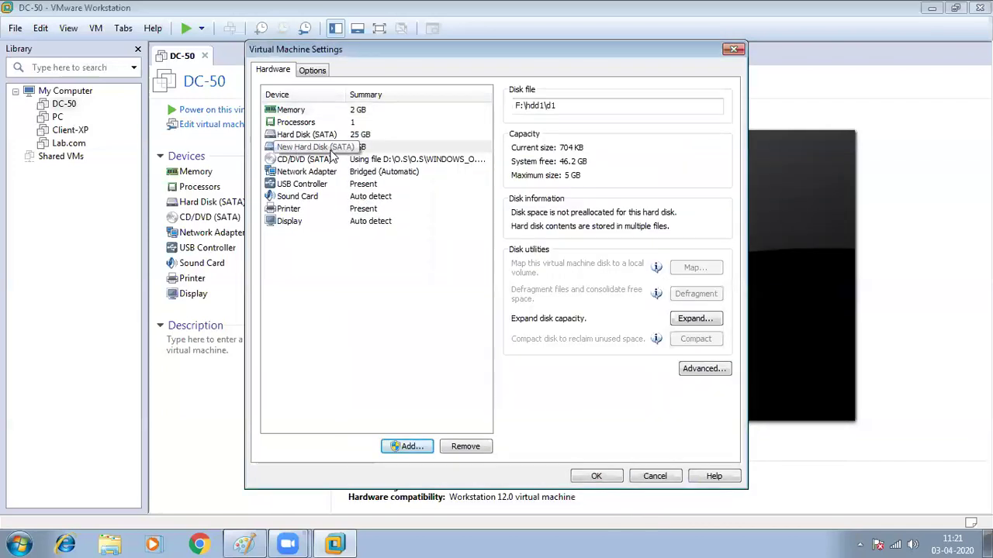
{"action": "left_click", "coordinate": [344, 95]}
{"action": "left_click_drag", "start_coordinate": [369, 97], "coordinate": [370, 97]}
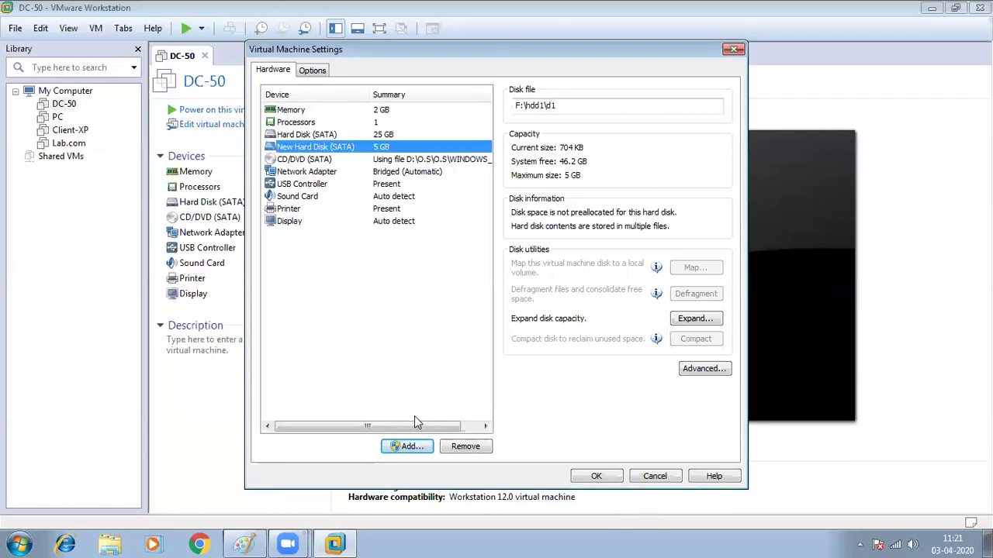
Start adding a second new SATA virtual hard disk with a maximum size of 5 GB, split into multiple files.
{"action": "left_click", "coordinate": [409, 447]}
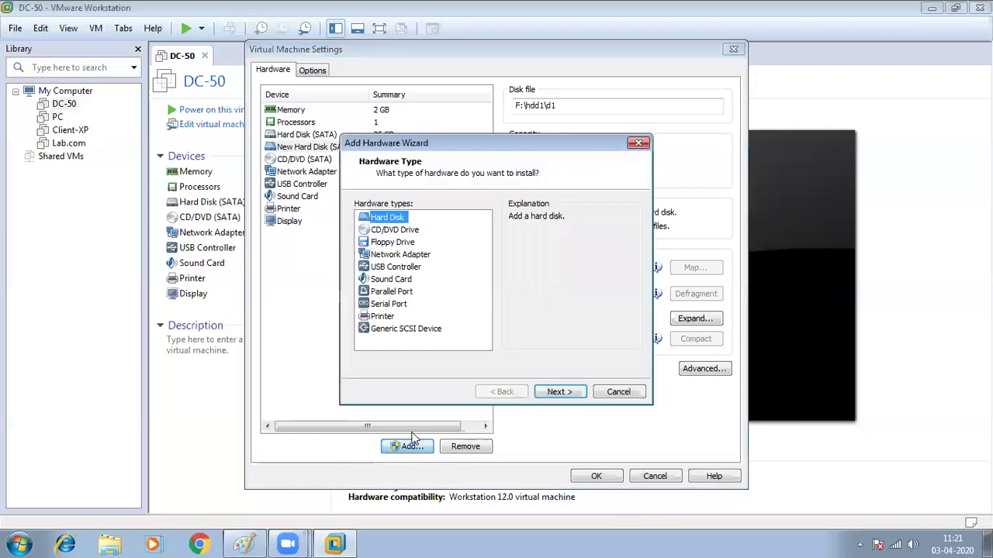
{"action": "left_click", "coordinate": [559, 392]}
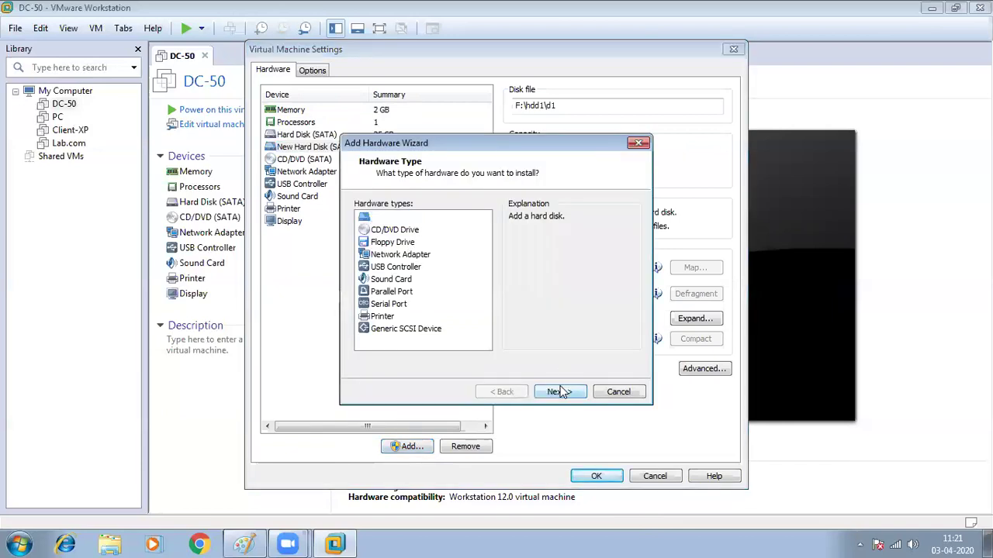
{"action": "left_click", "coordinate": [559, 392]}
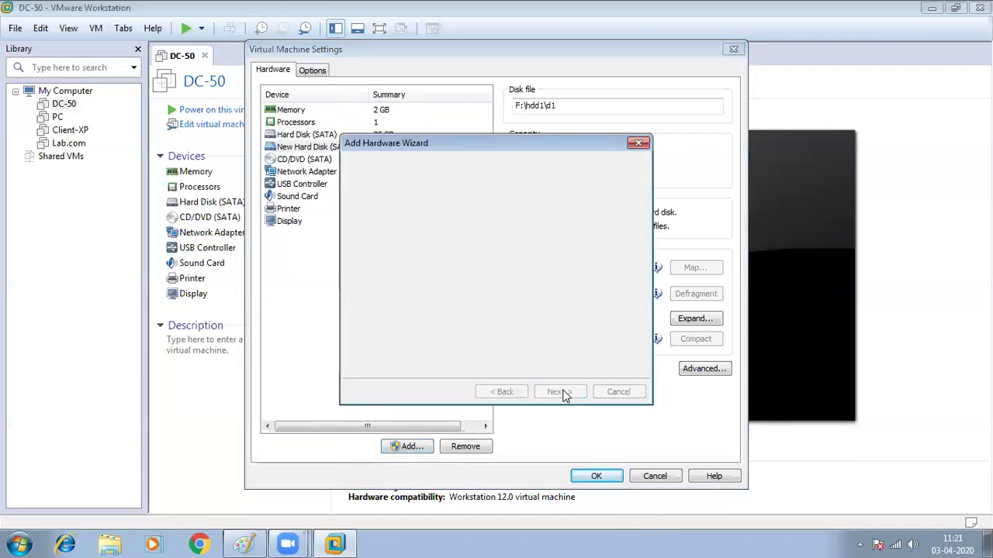
{"action": "left_click", "coordinate": [560, 392]}
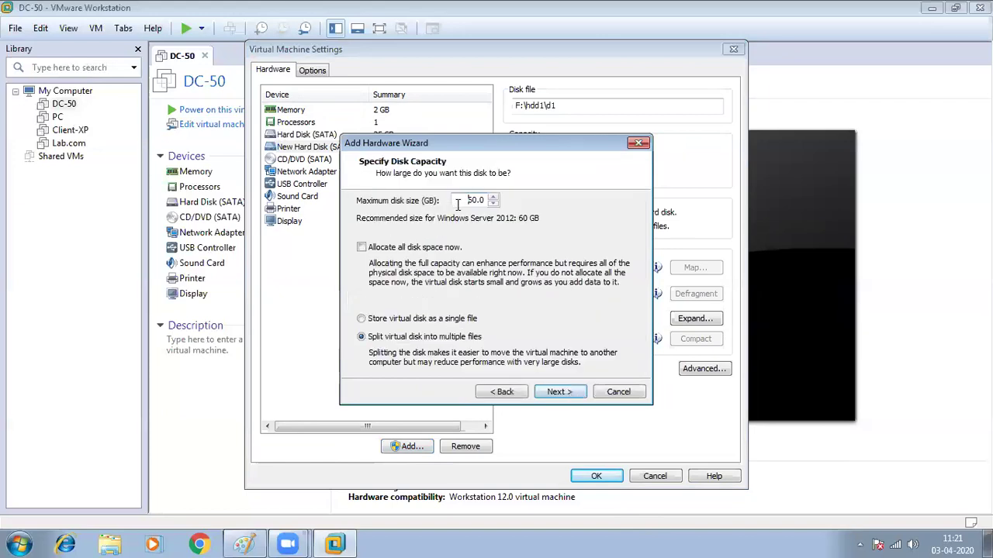
{"action": "type", "text": "5"}
{"action": "left_click", "coordinate": [560, 392]}
Store the second new disk's file as d2 in F:\hdd2 and finish adding the disk.
{"action": "left_click", "coordinate": [665, 251]}
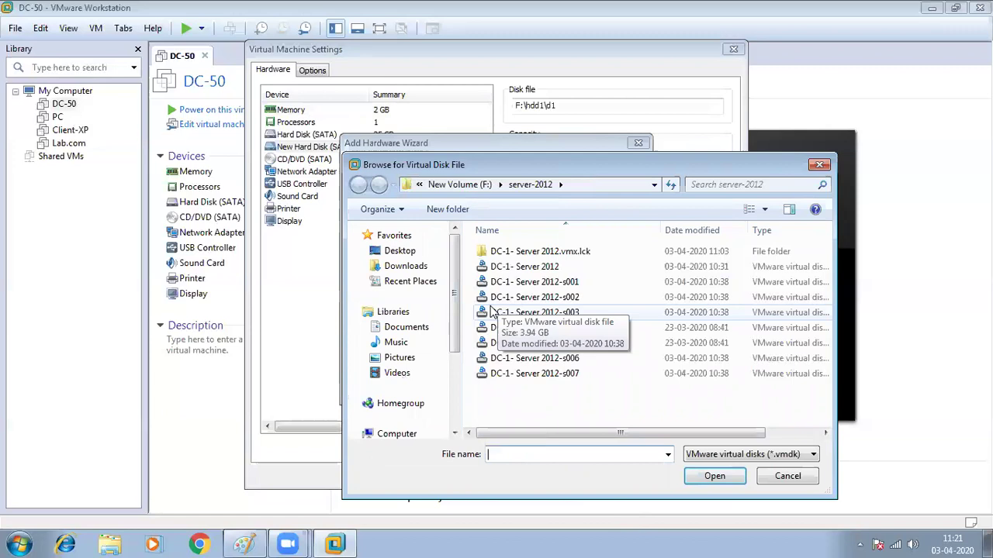
{"action": "scroll", "coordinate": [432, 390], "scroll_direction": "down", "scroll_amount": 3}
{"action": "key", "text": "alt+Up"}
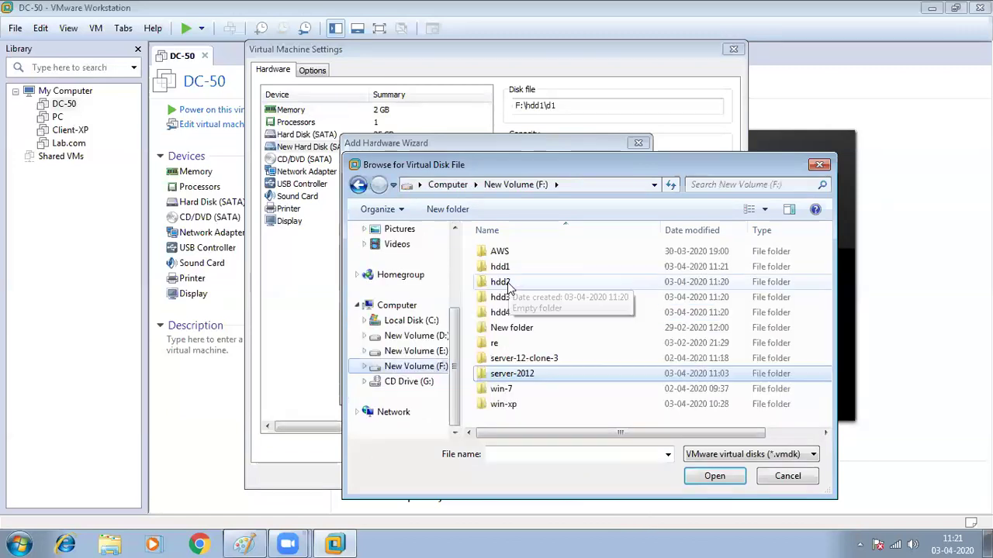
{"action": "left_click", "coordinate": [518, 454]}
{"action": "type", "text": "d2"}
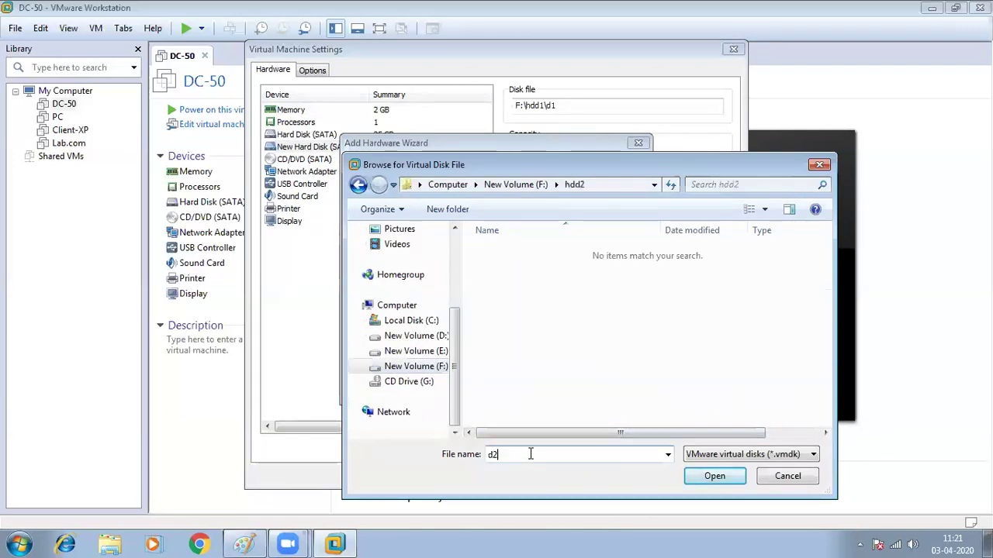
{"action": "left_click", "coordinate": [725, 476]}
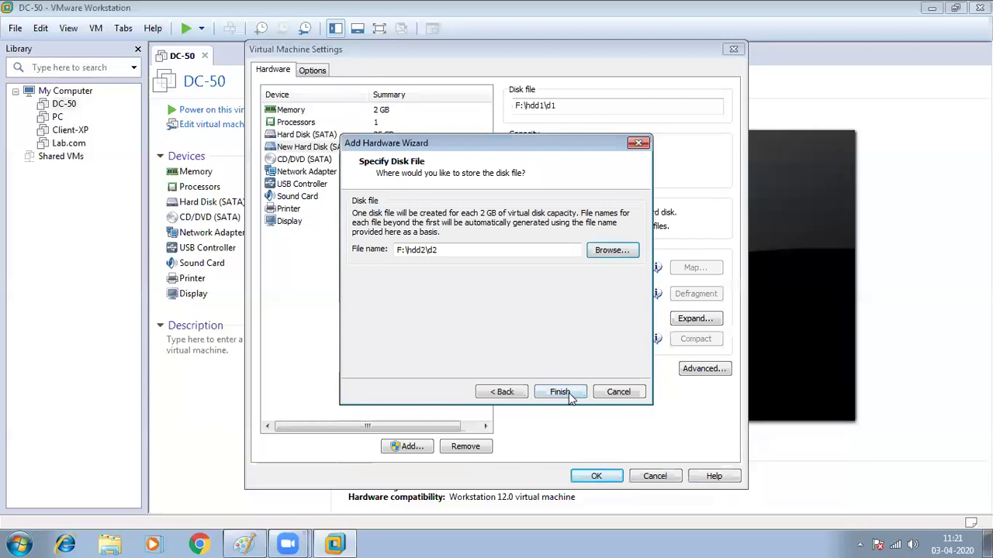
{"action": "left_click", "coordinate": [541, 393]}
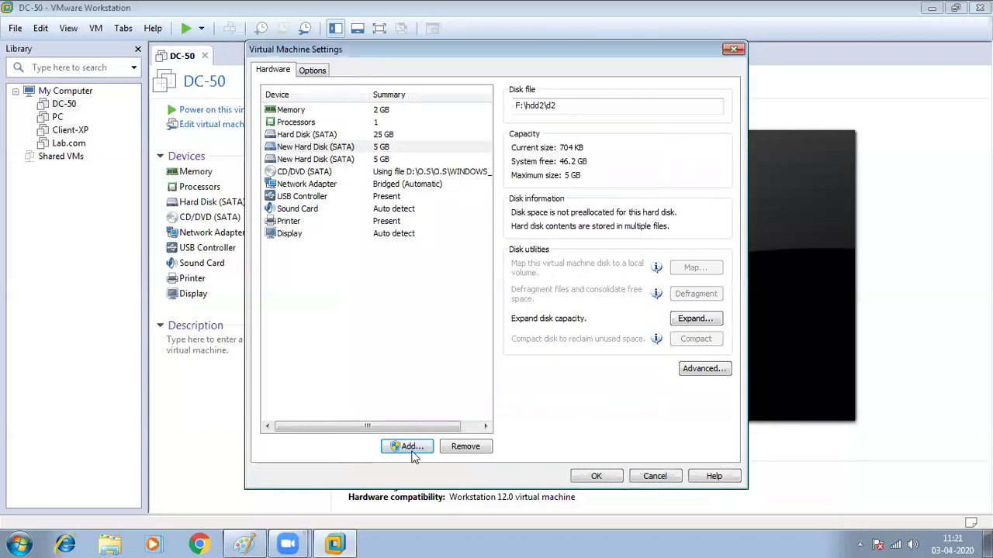
Start adding a third new SATA virtual hard disk with a maximum size of 5 GB, split into multiple files.
{"action": "left_click", "coordinate": [412, 450]}
{"action": "left_click", "coordinate": [565, 391]}
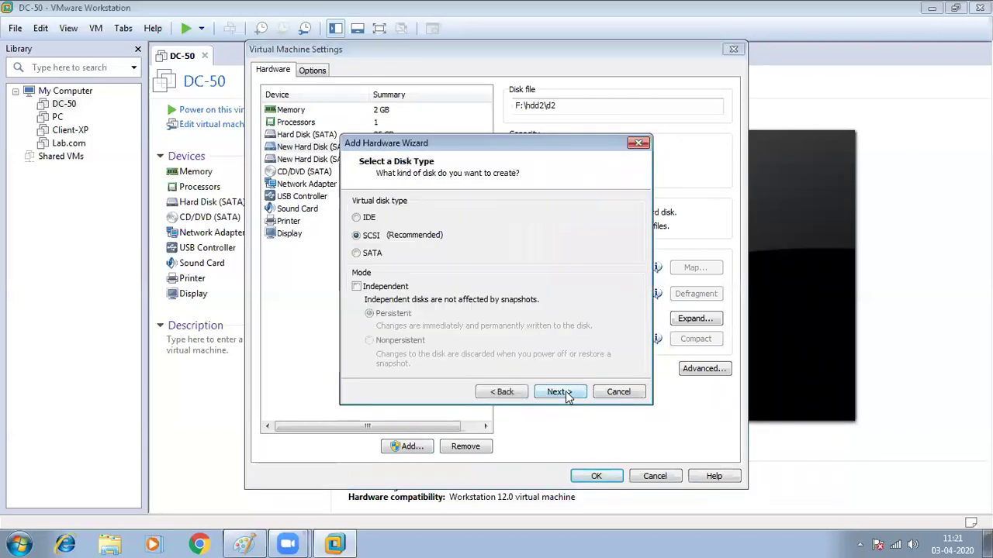
{"action": "left_click", "coordinate": [374, 254]}
{"action": "left_click", "coordinate": [546, 394]}
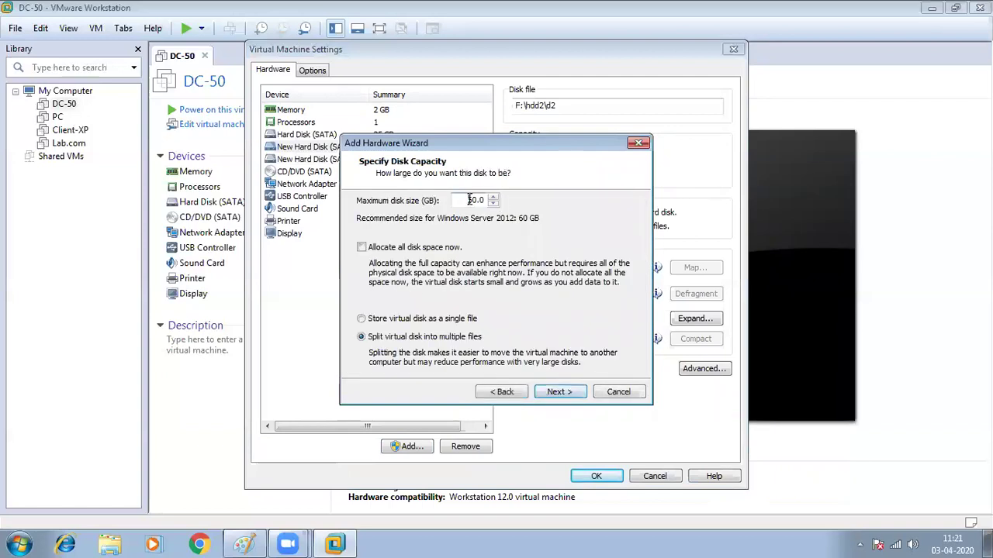
{"action": "type", "text": "5"}
{"action": "left_click", "coordinate": [544, 394]}
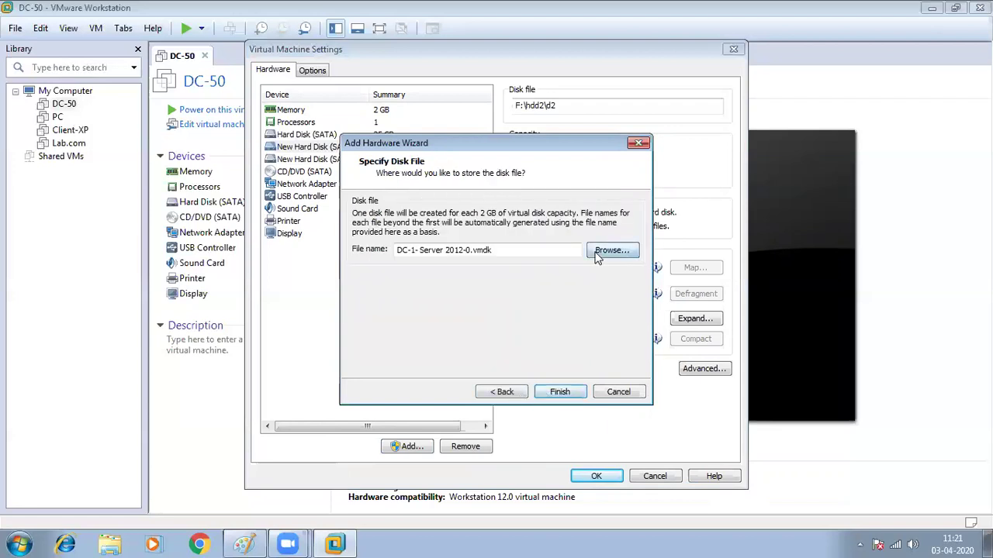
Store the third new disk's file as d3 in F:\hdd3 and finish adding the disk.
{"action": "key", "text": "alt+r"}
{"action": "left_click", "coordinate": [448, 410]}
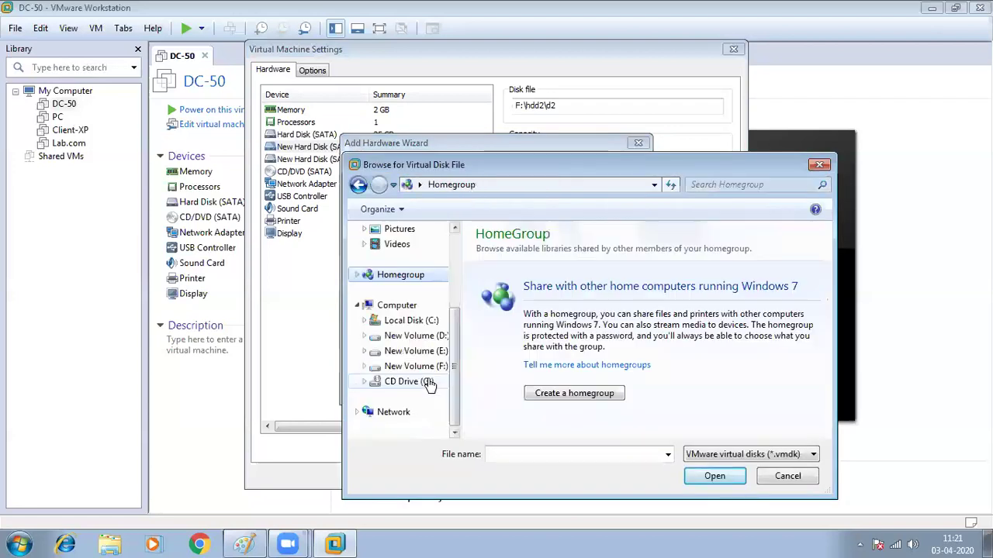
{"action": "double_click", "coordinate": [508, 307]}
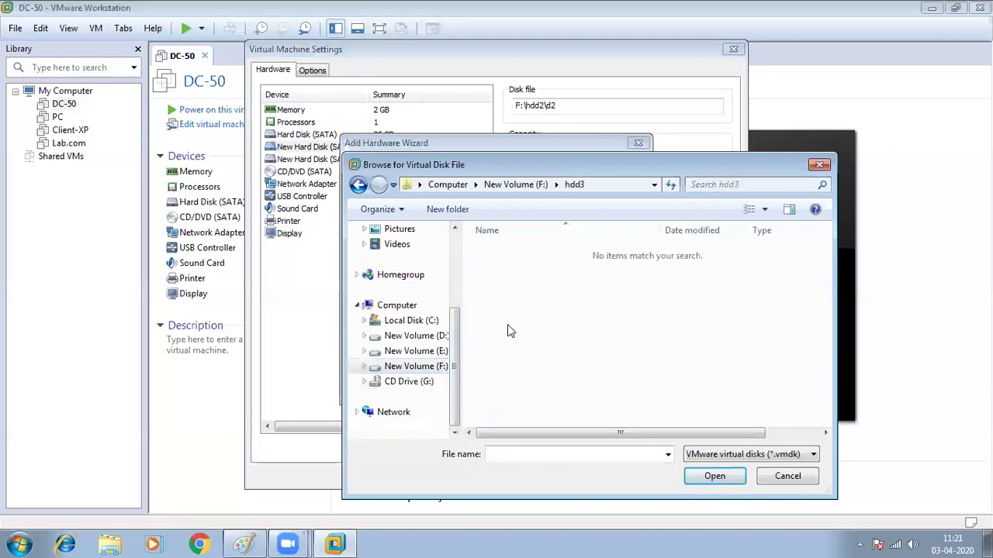
{"action": "left_click", "coordinate": [501, 454]}
{"action": "type", "text": "d3"}
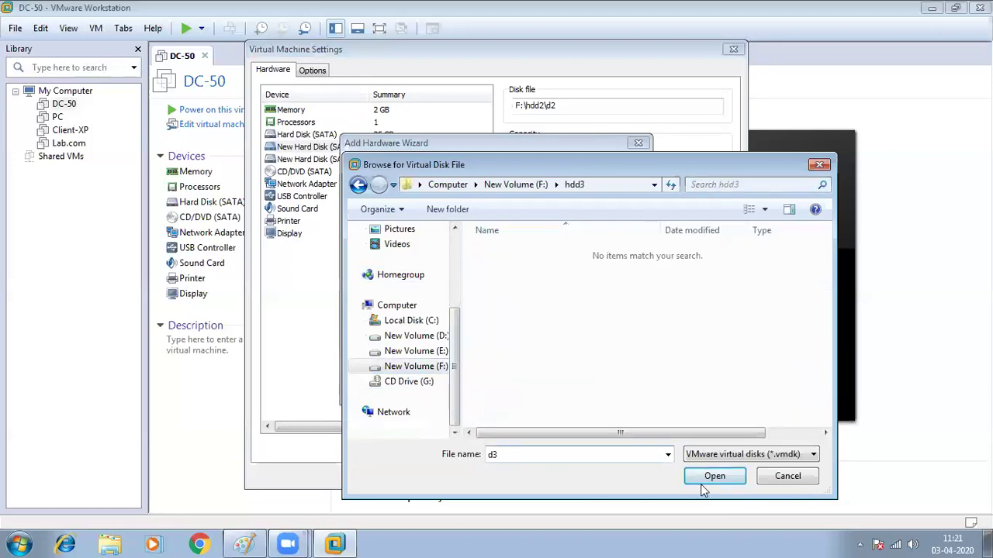
{"action": "key", "text": "Return"}
{"action": "left_click", "coordinate": [570, 397]}
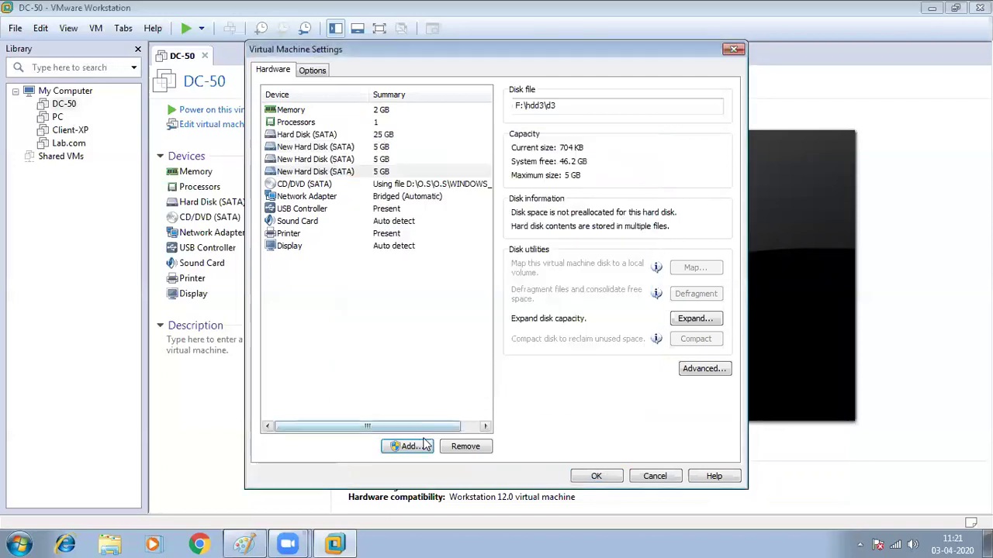
Start adding a fourth new SATA virtual hard disk with a maximum size of 5 GB, split into multiple files.
{"action": "left_click", "coordinate": [409, 447]}
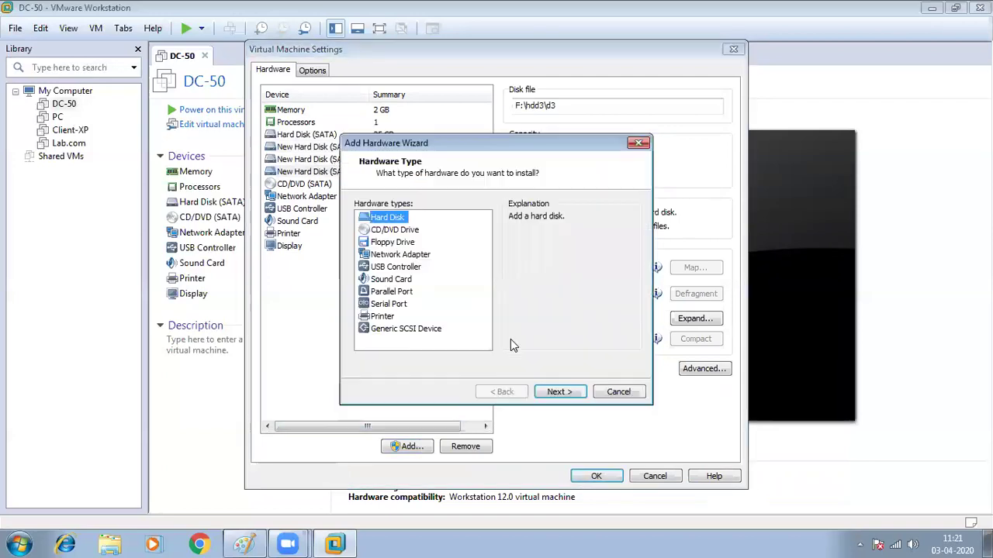
{"action": "left_click", "coordinate": [578, 396]}
{"action": "left_click", "coordinate": [369, 254]}
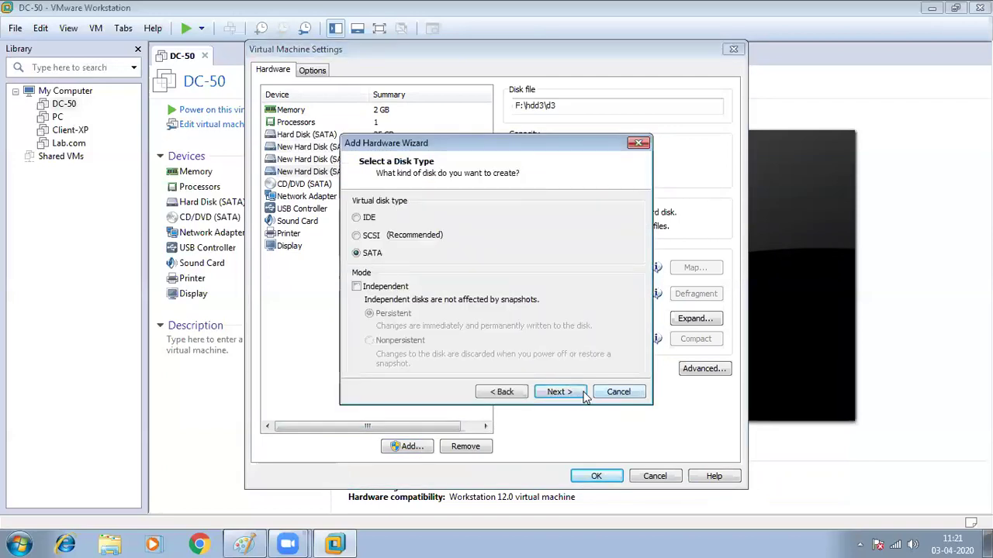
{"action": "left_click", "coordinate": [559, 392]}
{"action": "left_click", "coordinate": [565, 393]}
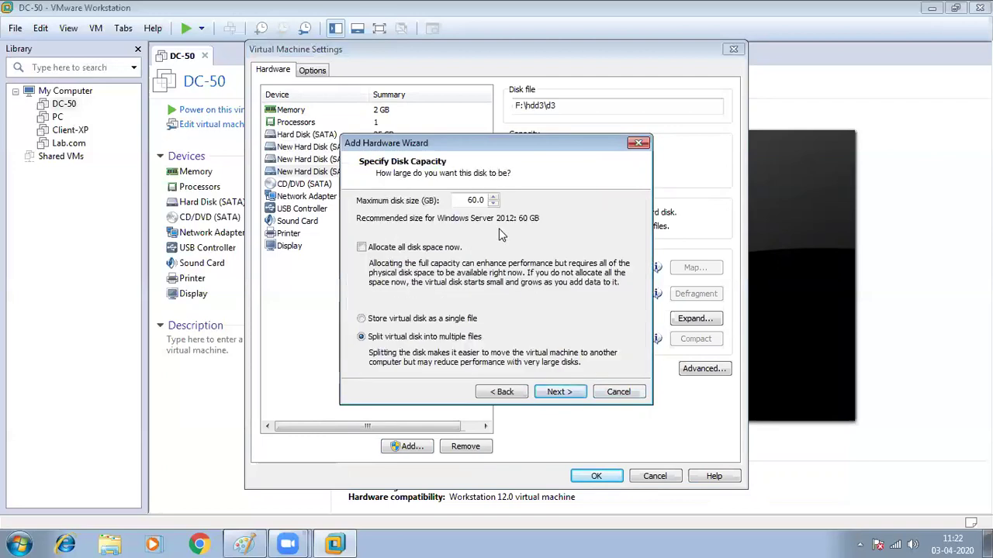
{"action": "left_click_drag", "start_coordinate": [493, 200], "coordinate": [465, 200]}
{"action": "type", "text": "5"}
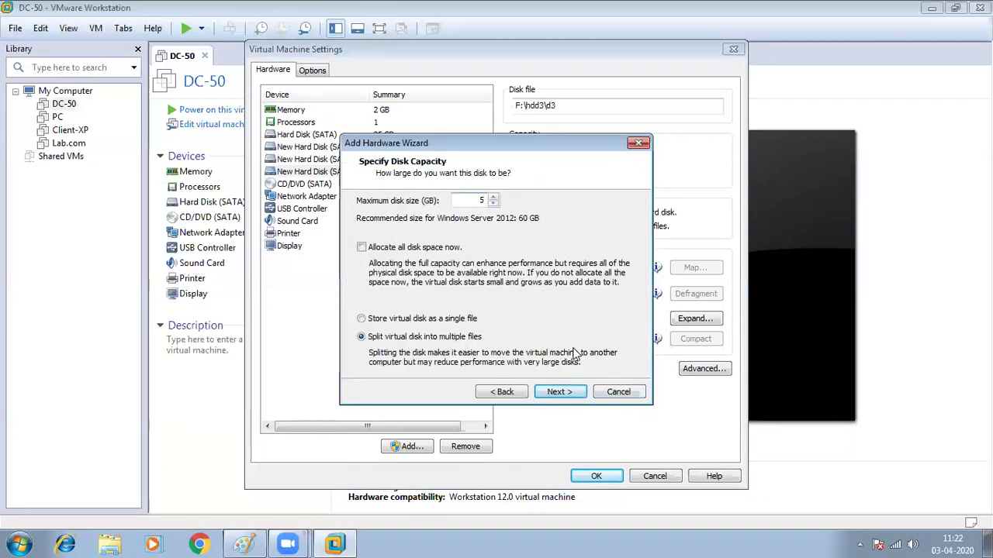
{"action": "left_click", "coordinate": [556, 392]}
Finish adding the fourth disk with its file stored as d4 in F:\hdd4, and save the virtual machine settings.
{"action": "left_click", "coordinate": [669, 372]}
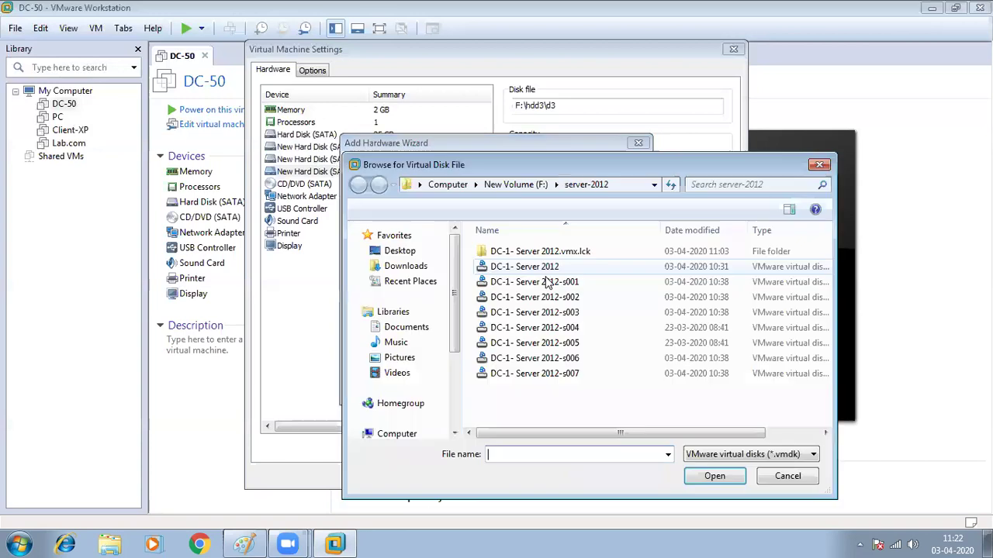
{"action": "scroll", "coordinate": [451, 399], "scroll_direction": "down", "scroll_amount": 3}
{"action": "left_click", "coordinate": [416, 366]}
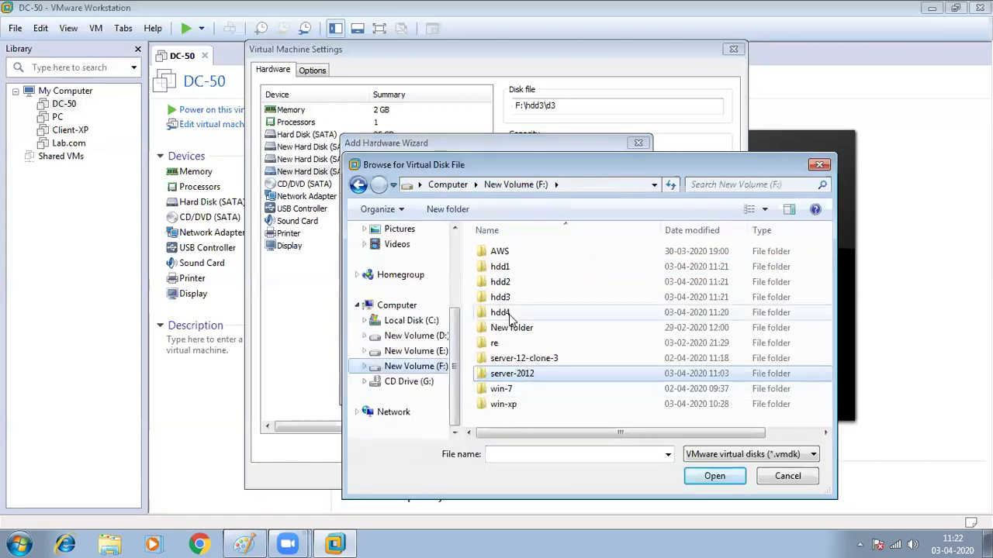
{"action": "type", "text": "d4"}
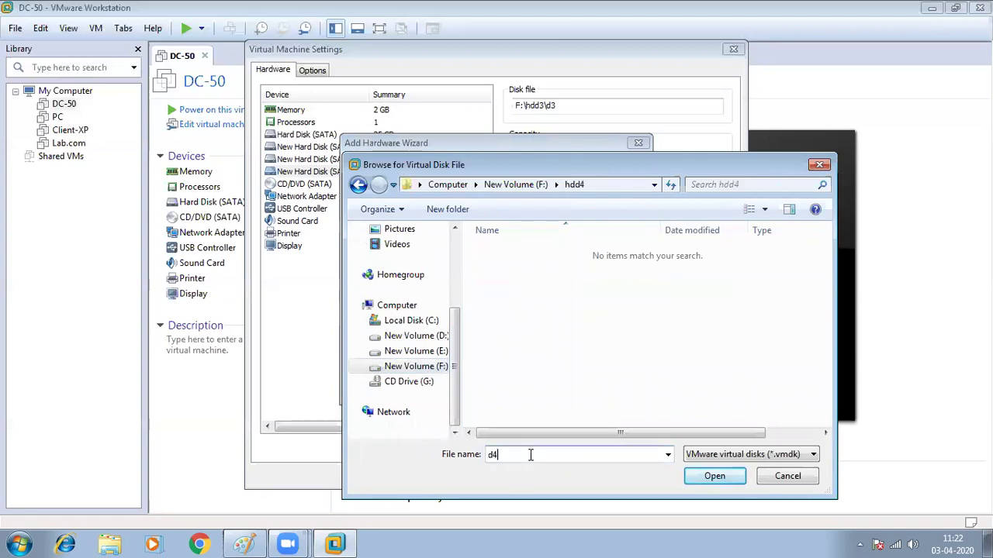
{"action": "left_click", "coordinate": [684, 476]}
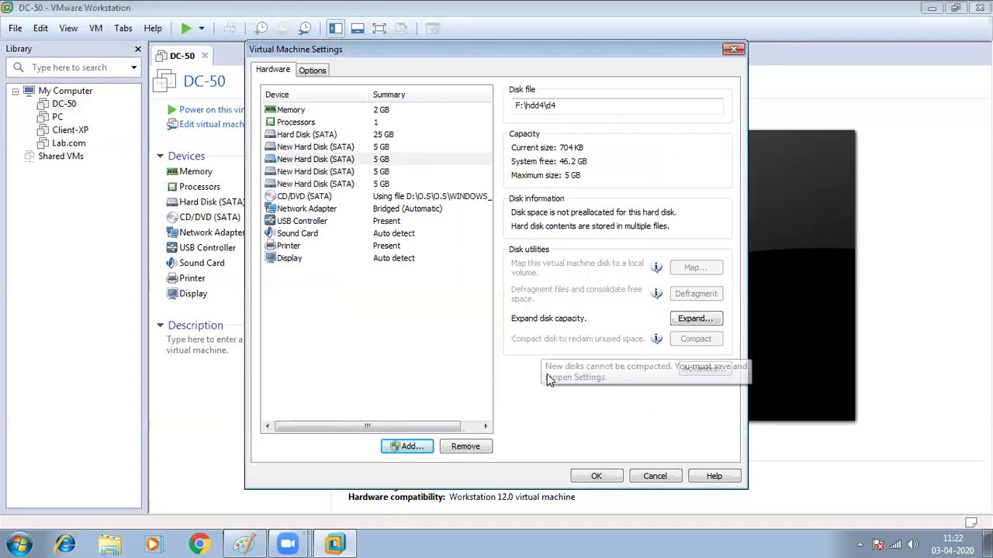
{"action": "left_click", "coordinate": [608, 478]}
{"action": "left_click", "coordinate": [596, 476]}
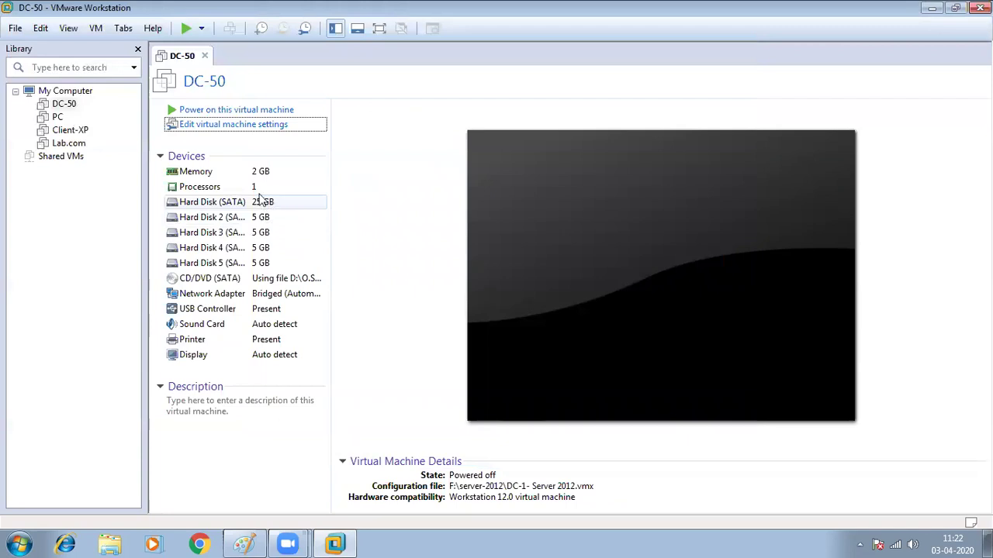
Power on the DC-50 virtual machine and let Windows Server start up to the lock screen.
{"action": "left_click", "coordinate": [214, 111]}
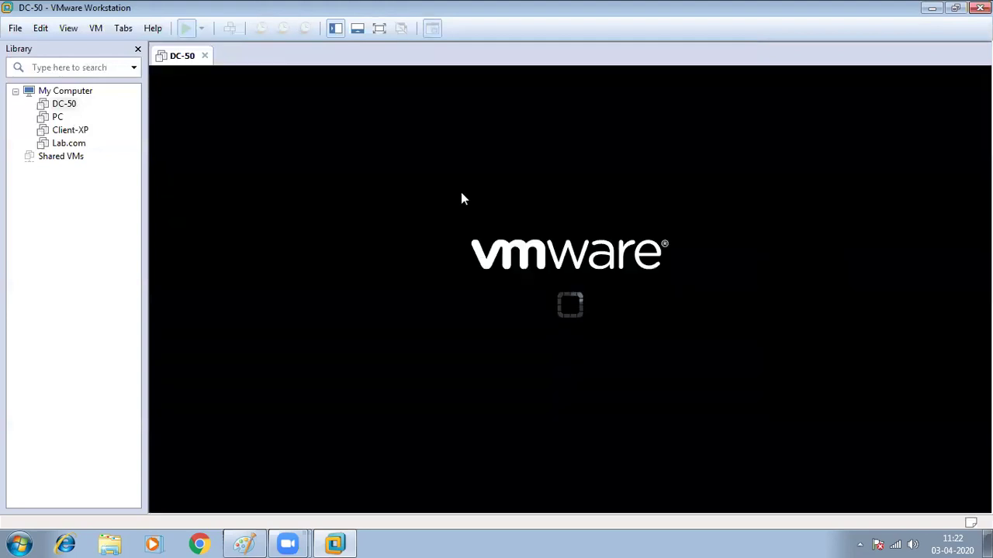
{"action": "left_click", "coordinate": [589, 346]}
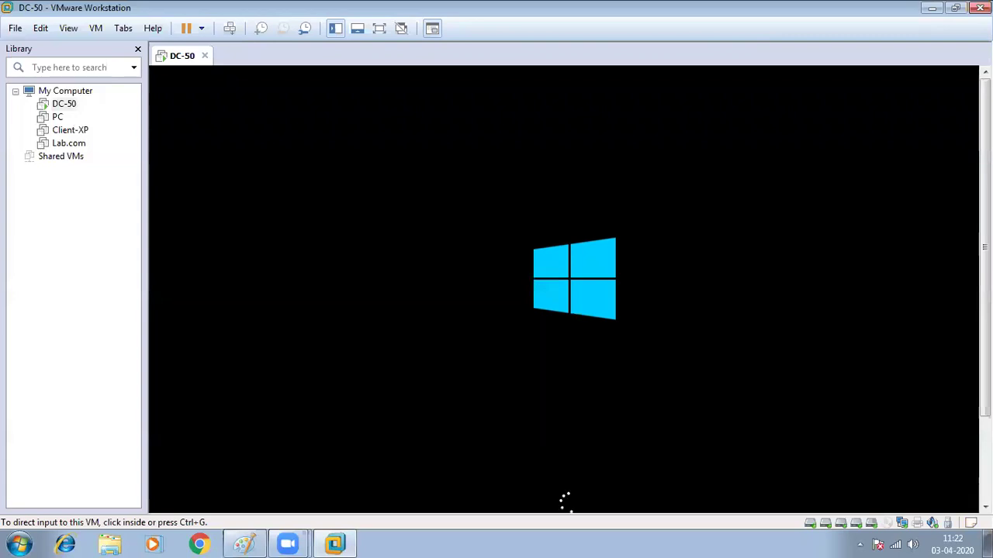
{"action": "scroll", "coordinate": [564, 287], "scroll_direction": "down", "scroll_amount": 3}
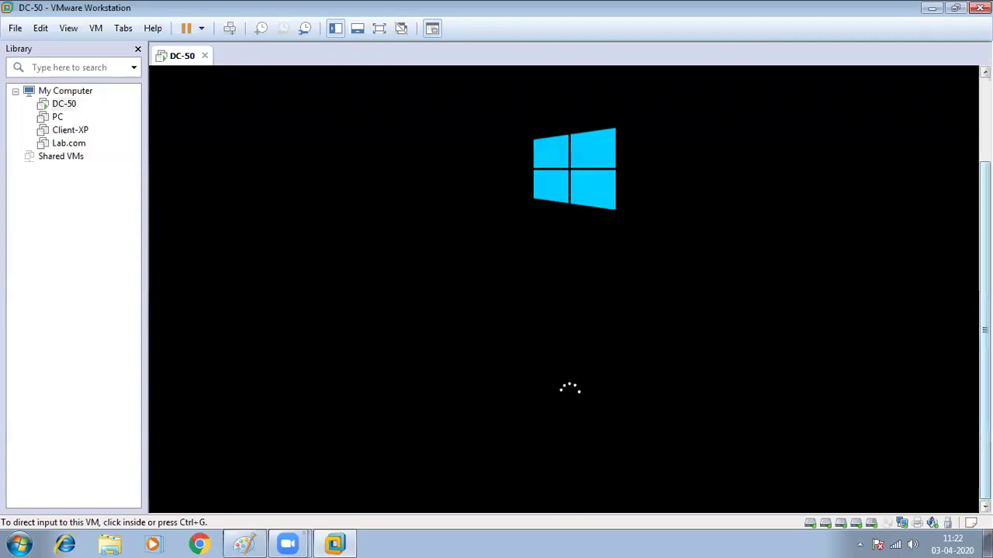
{"action": "scroll", "coordinate": [565, 287], "scroll_direction": "up", "scroll_amount": 1}
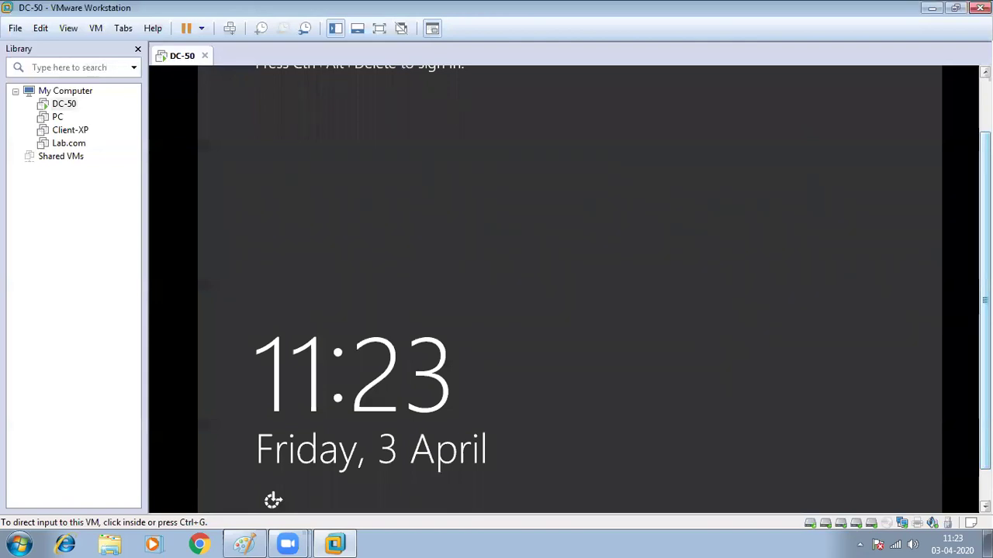
Unlock the virtual machine's lock screen and sign in as Administrator with the account password.
{"action": "left_click", "coordinate": [225, 31]}
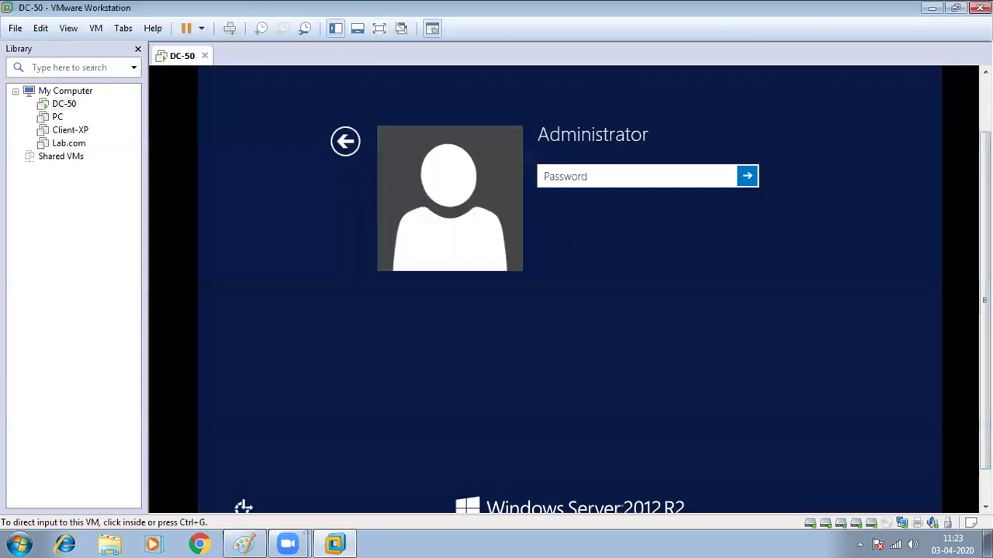
{"action": "left_click", "coordinate": [613, 180]}
{"action": "type", "text": "•••"}
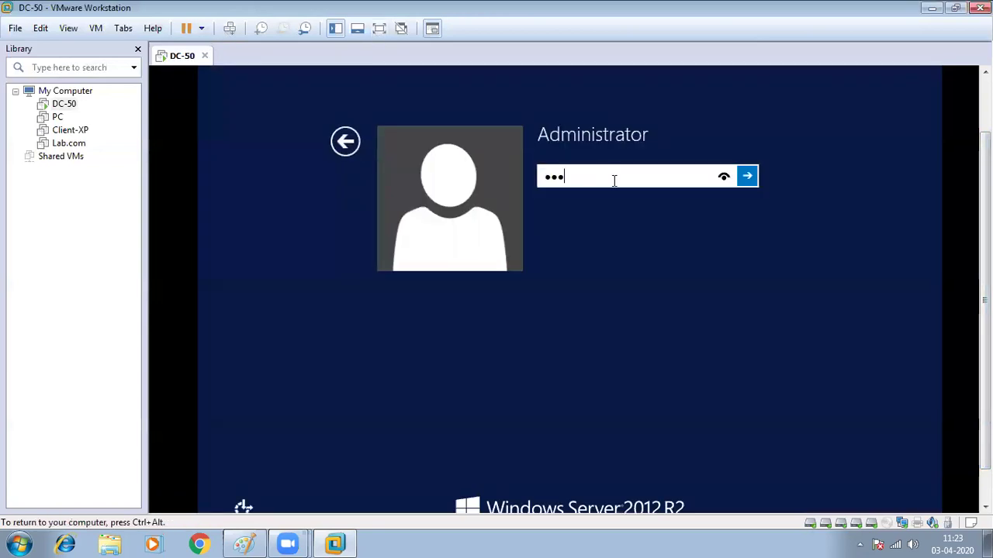
{"action": "type", "text": "•••••"}
{"action": "key", "text": "Return"}
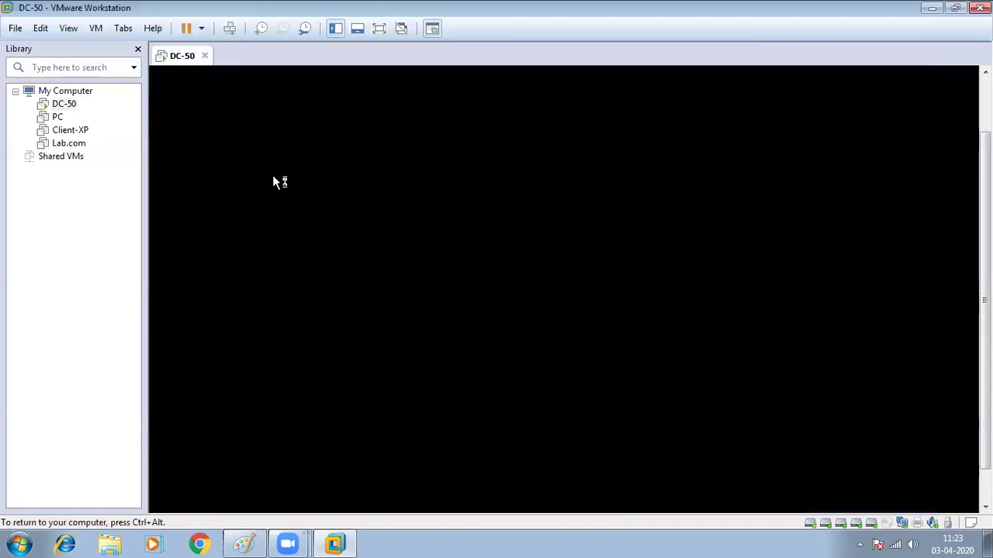
Show the virtual machine in full screen and submit the Shutdown Event Tracker form with the comment "j".
{"action": "key", "text": "ctrl+alt+Return"}
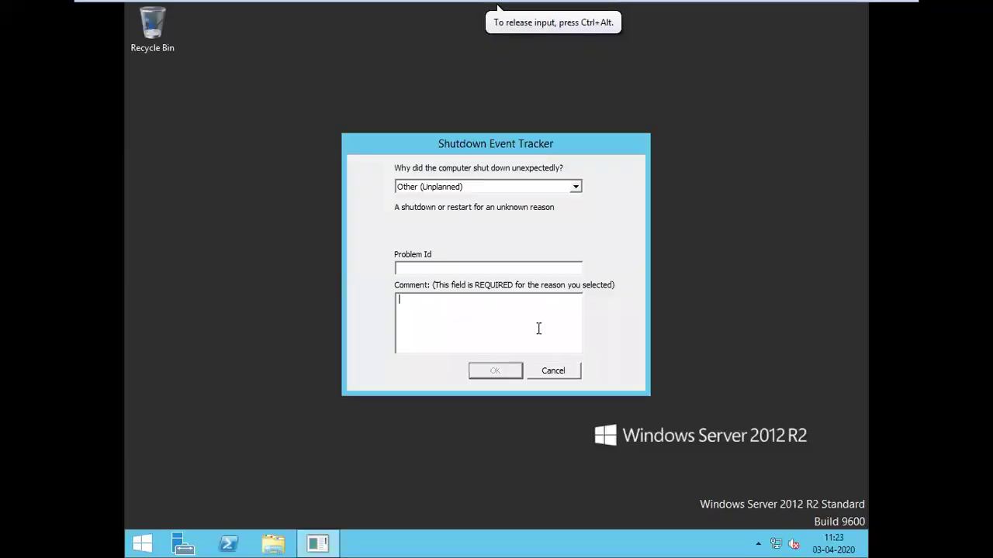
{"action": "type", "text": "j"}
{"action": "left_click", "coordinate": [515, 370]}
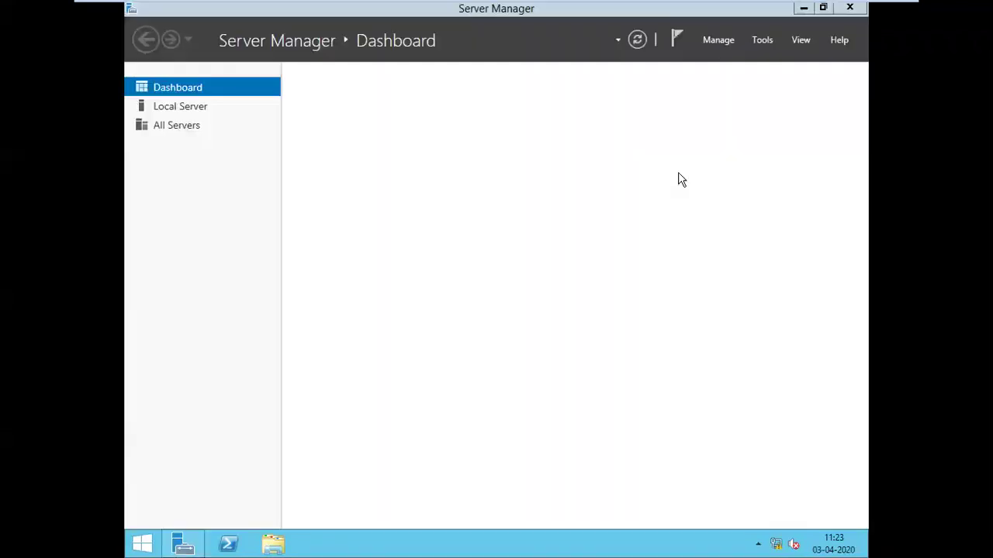
Minimize the Server Manager window and refresh the Windows Server desktop.
{"action": "left_click", "coordinate": [803, 9]}
{"action": "right_click", "coordinate": [554, 205]}
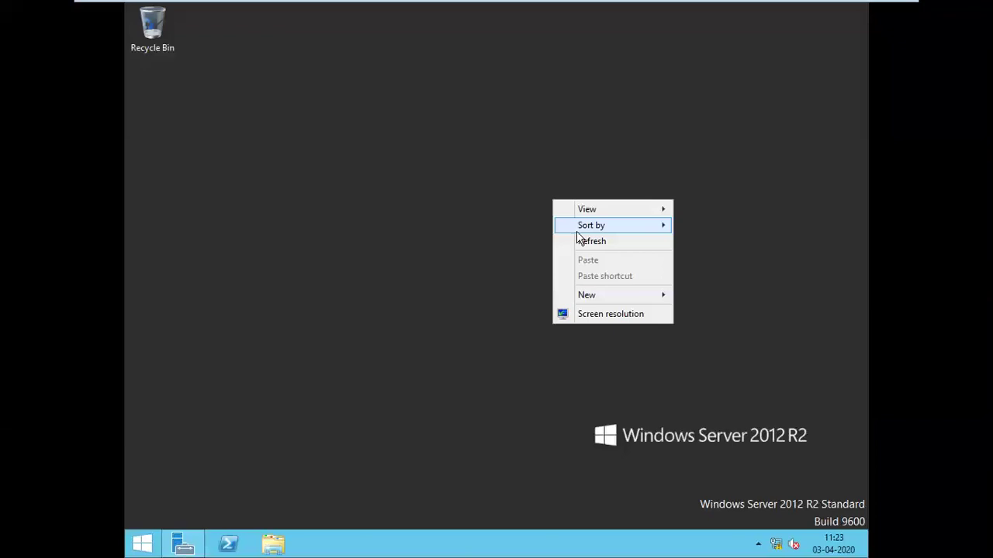
{"action": "left_click", "coordinate": [581, 240]}
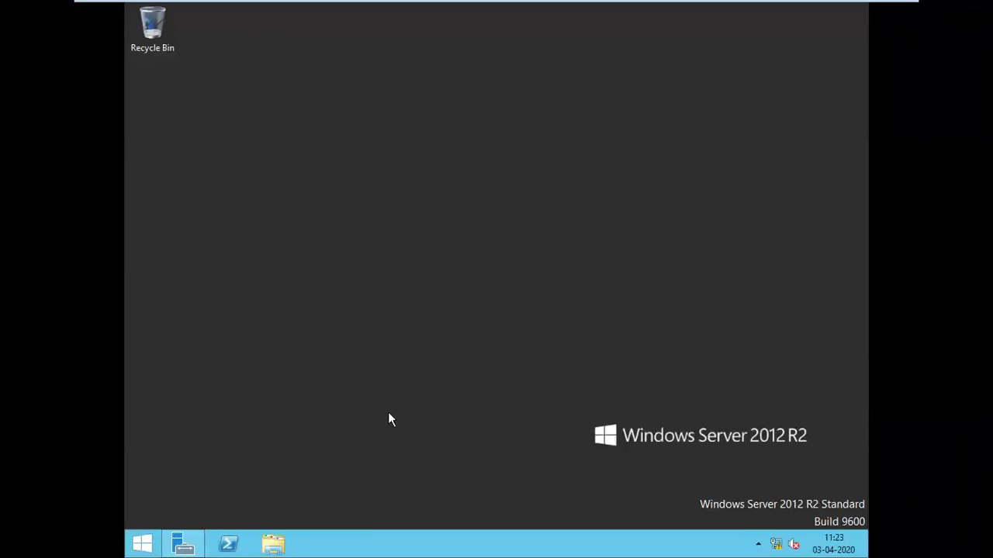
{"action": "key", "text": "alt+Tab"}
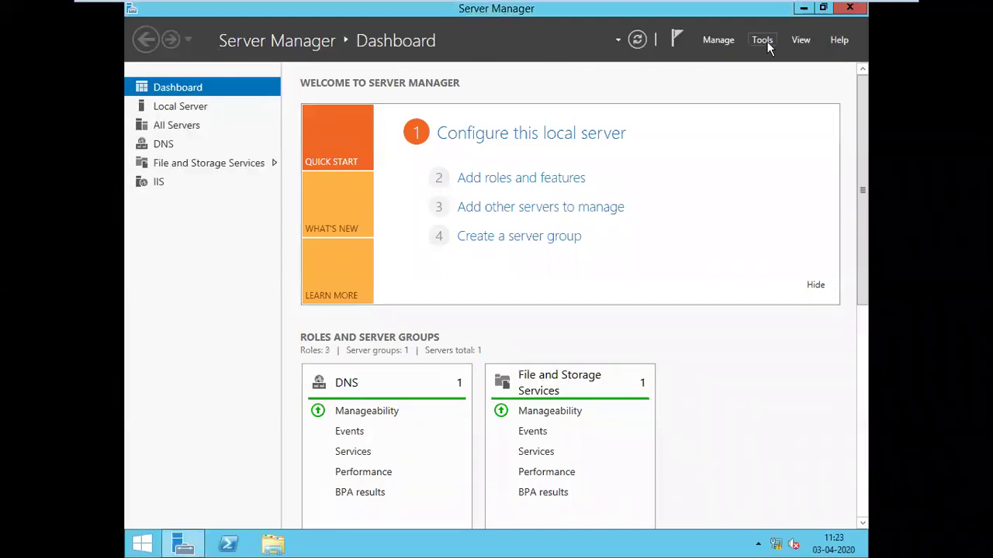
{"action": "left_click", "coordinate": [764, 43]}
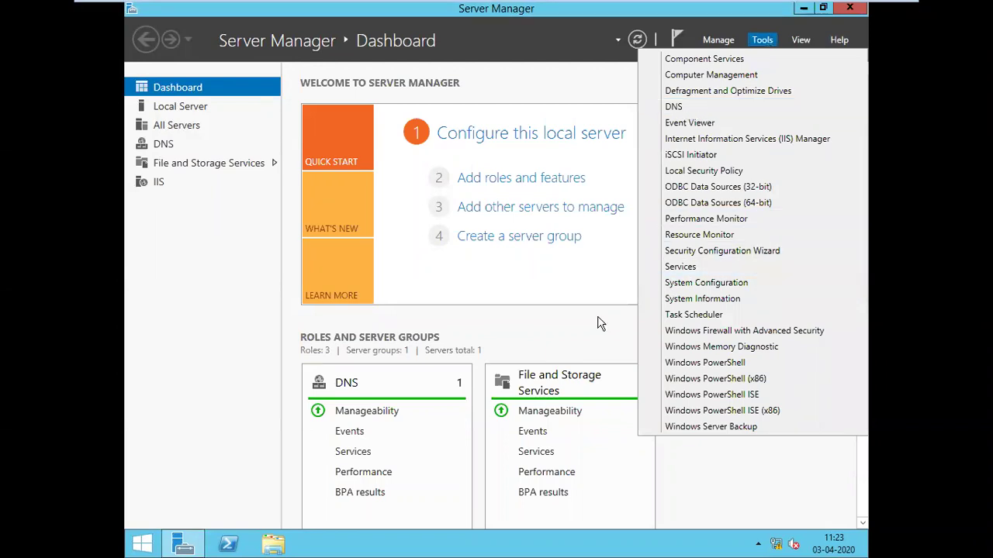
{"action": "left_click", "coordinate": [790, 21]}
{"action": "left_click", "coordinate": [803, 8]}
{"action": "right_click", "coordinate": [428, 208]}
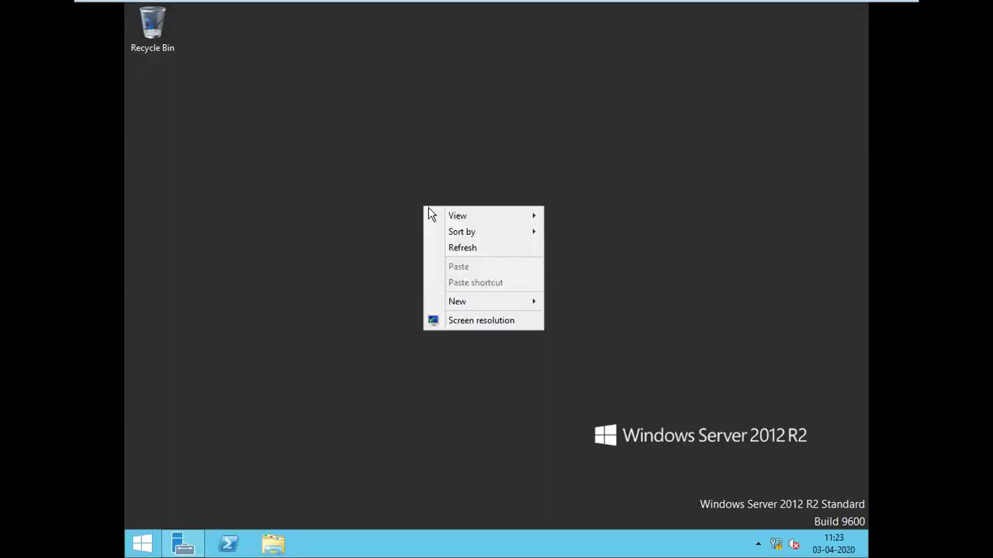
{"action": "key", "text": "Escape"}
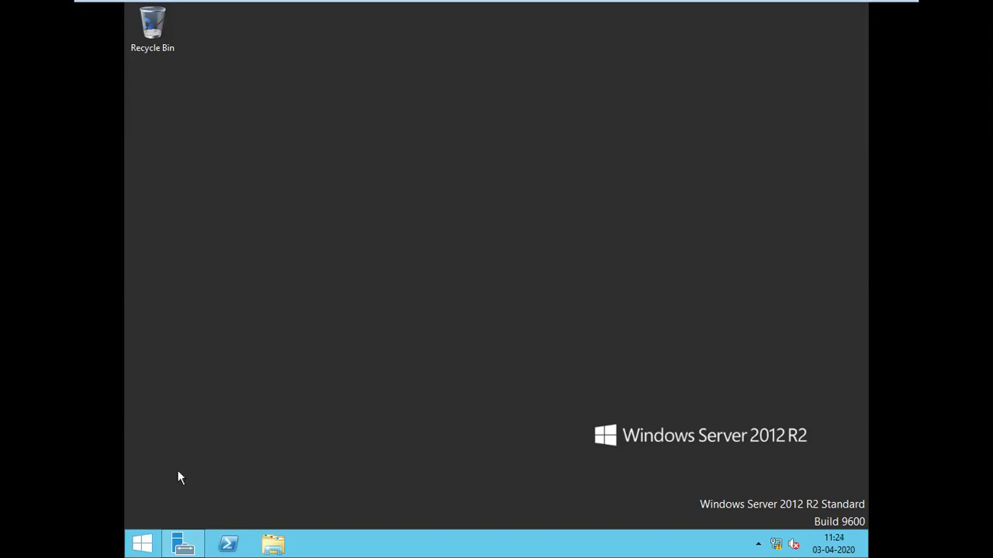
Open Disk Management in a maximized window and initialize Disks 1 to 4 with the MBR (Master Boot Record) partition style.
{"action": "right_click", "coordinate": [126, 553]}
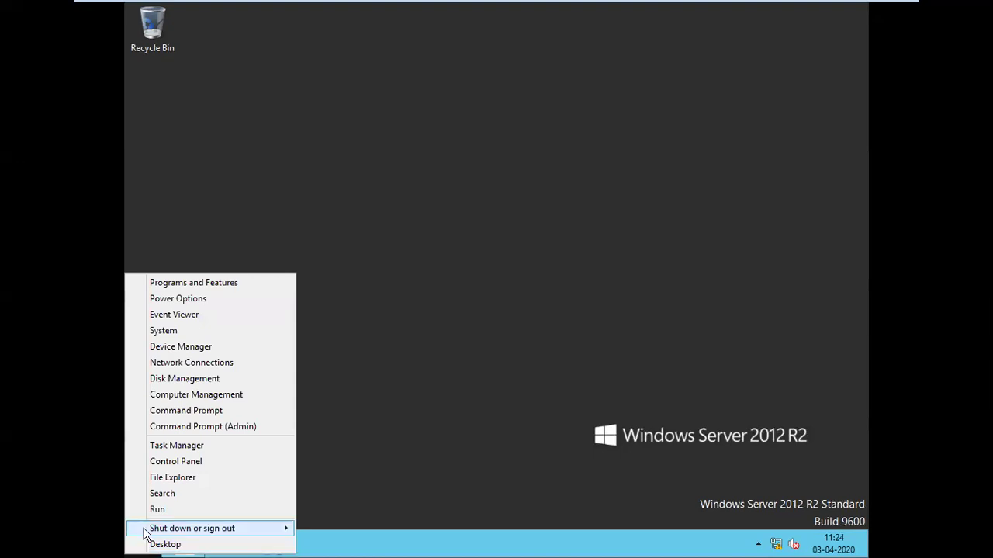
{"action": "left_click", "coordinate": [191, 383]}
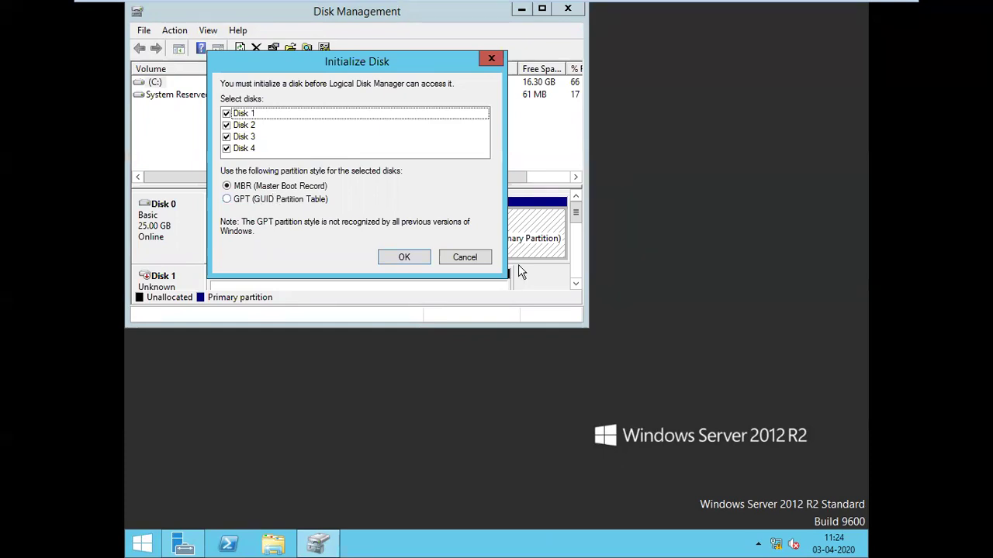
{"action": "left_click", "coordinate": [405, 258]}
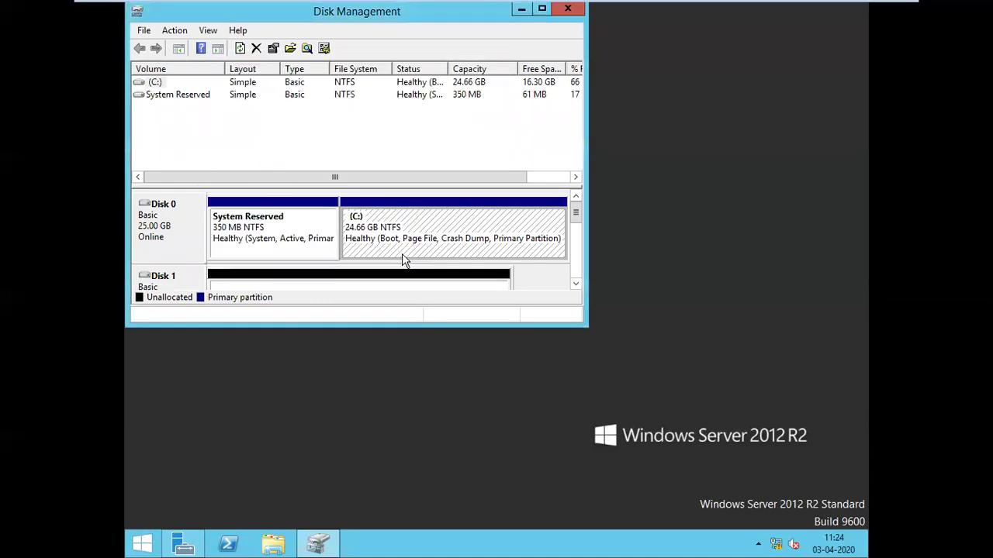
{"action": "left_click", "coordinate": [542, 9]}
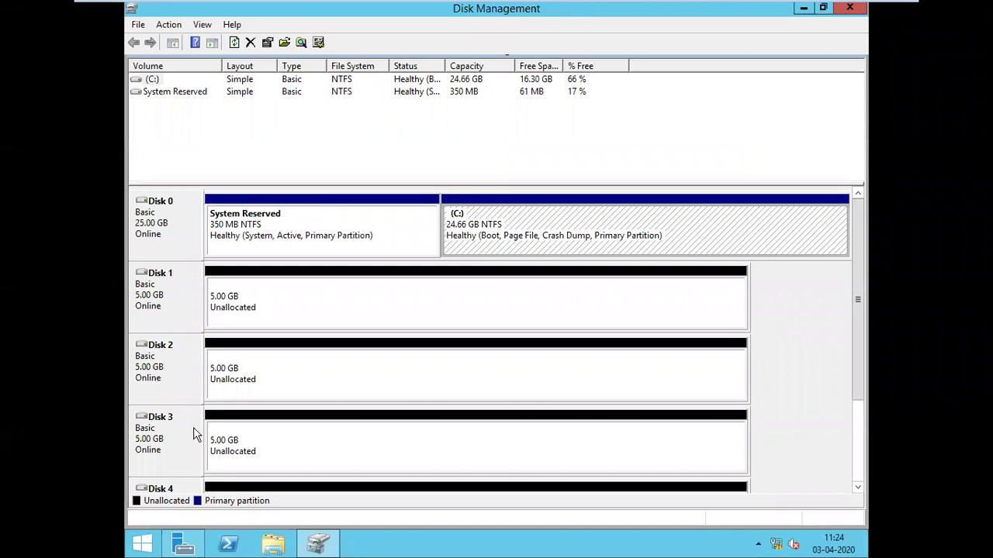
{"action": "left_click_drag", "start_coordinate": [853, 368], "coordinate": [859, 450]}
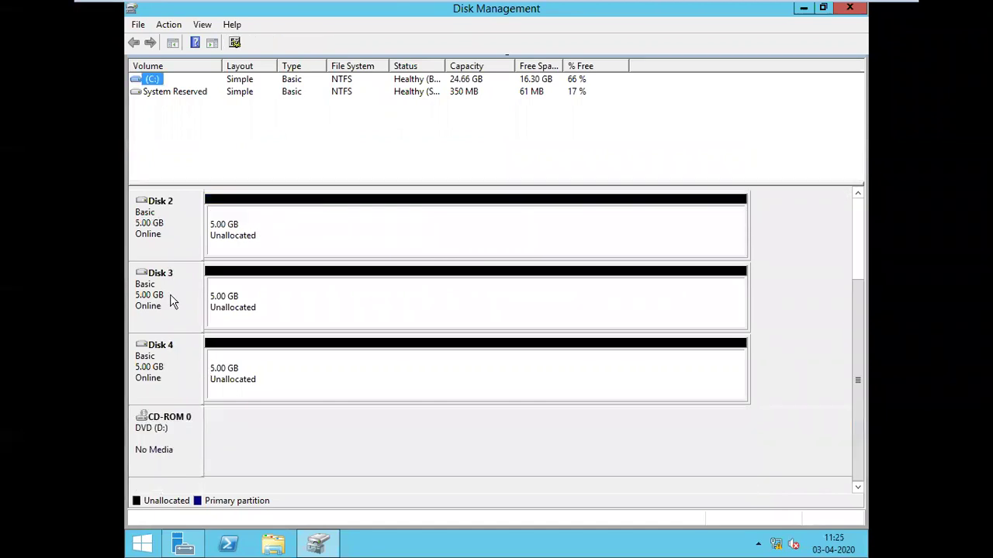
{"action": "left_click", "coordinate": [860, 415]}
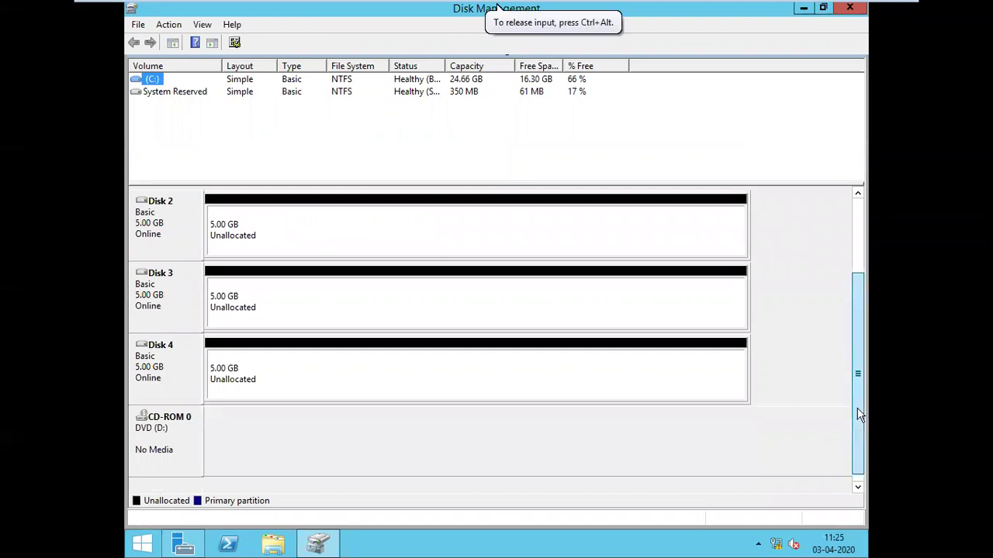
{"action": "left_click_drag", "start_coordinate": [859, 415], "coordinate": [434, 346]}
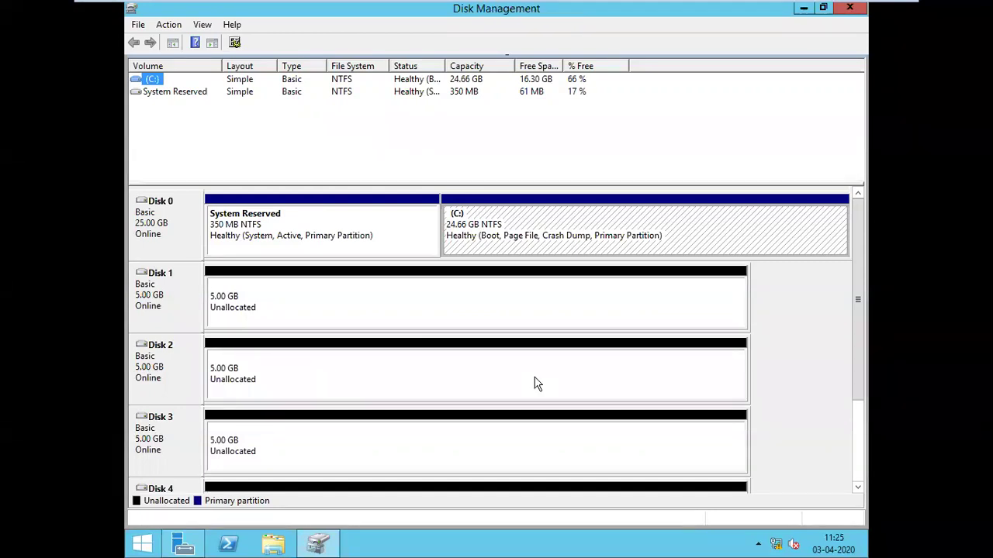
Minimize the full-screen virtual machine, return to the raid drawing in Paint, and add an orange tick above Raid - 0.
{"action": "mouse_move", "coordinate": [81, 6]}
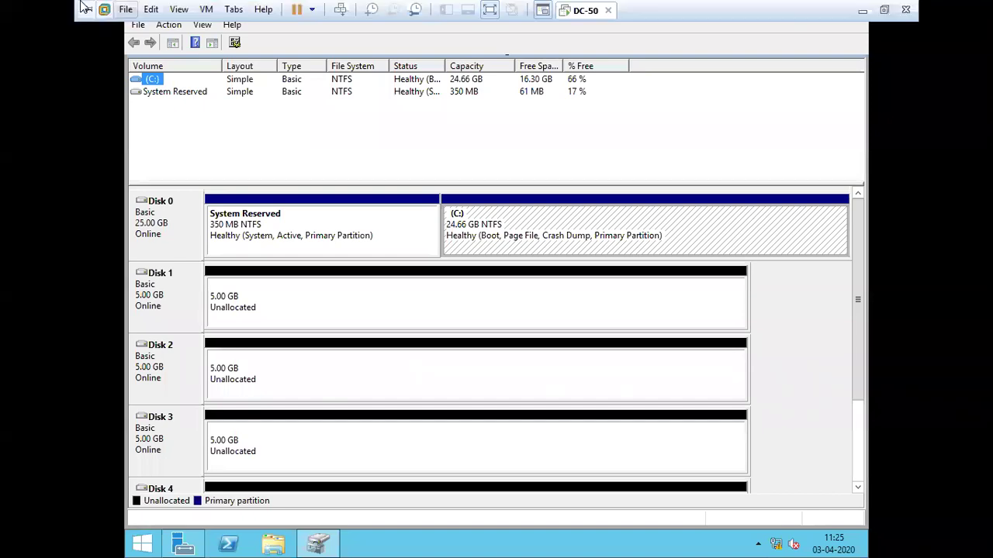
{"action": "left_click", "coordinate": [868, 10]}
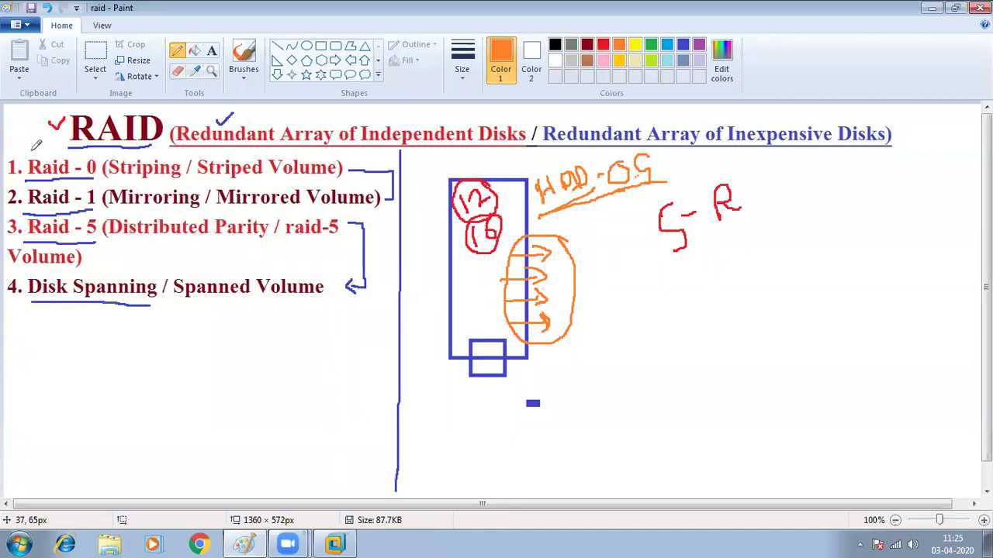
{"action": "left_click_drag", "start_coordinate": [33, 150], "coordinate": [42, 144]}
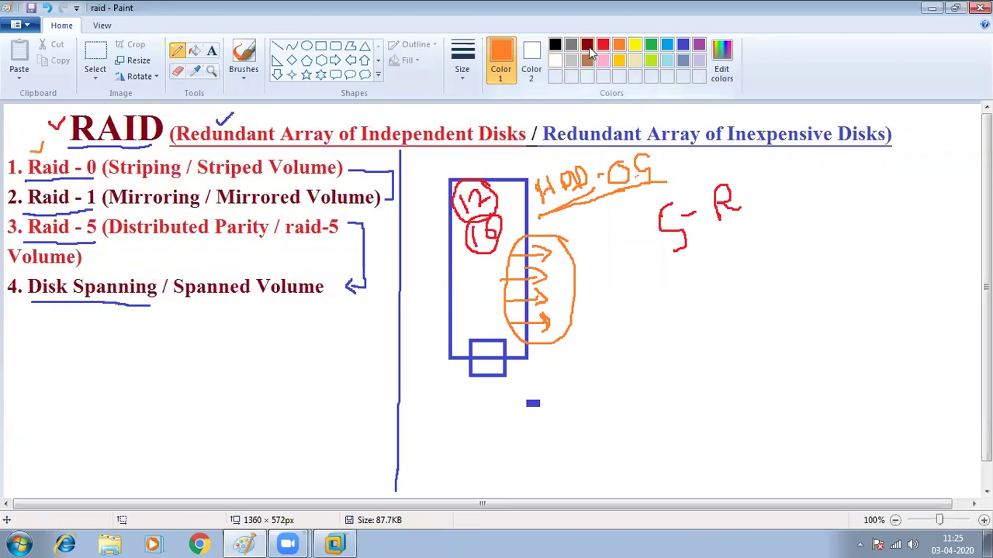
Underline "Striping" and "Striped Volume" in the Raid - 0 line with light blue strokes.
{"action": "left_click", "coordinate": [660, 48]}
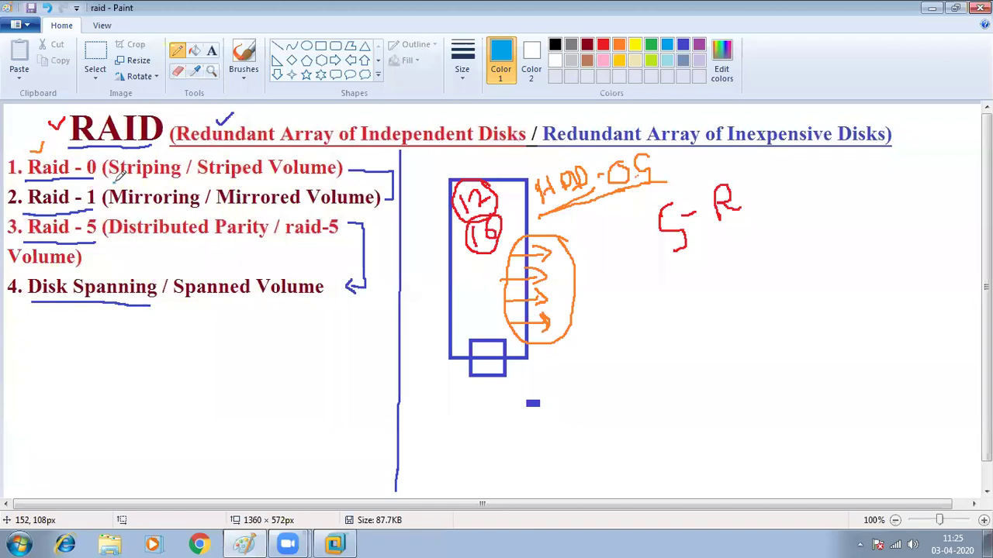
{"action": "left_click_drag", "start_coordinate": [115, 178], "coordinate": [178, 177]}
{"action": "left_click_drag", "start_coordinate": [199, 179], "coordinate": [312, 179]}
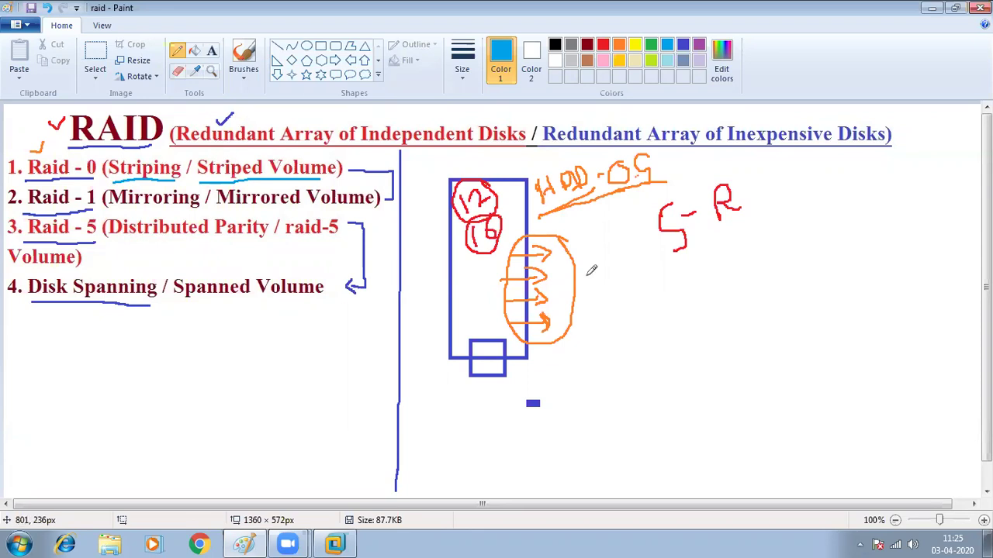
Handwrite "R-0" in light blue beside the orange arrows, underline it, and draw a small arrow below it.
{"action": "mouse_move", "coordinate": [604, 281]}
{"action": "left_mouse_down"}
{"action": "mouse_move", "coordinate": [613, 256]}
{"action": "mouse_move", "coordinate": [623, 277]}
{"action": "mouse_move", "coordinate": [638, 270]}
{"action": "left_mouse_up"}
{"action": "left_click", "coordinate": [624, 273]}
{"action": "mouse_move", "coordinate": [648, 259]}
{"action": "left_mouse_down"}
{"action": "mouse_move", "coordinate": [664, 269]}
{"action": "mouse_move", "coordinate": [649, 270]}
{"action": "left_mouse_up"}
{"action": "left_click_drag", "start_coordinate": [598, 292], "coordinate": [672, 275]}
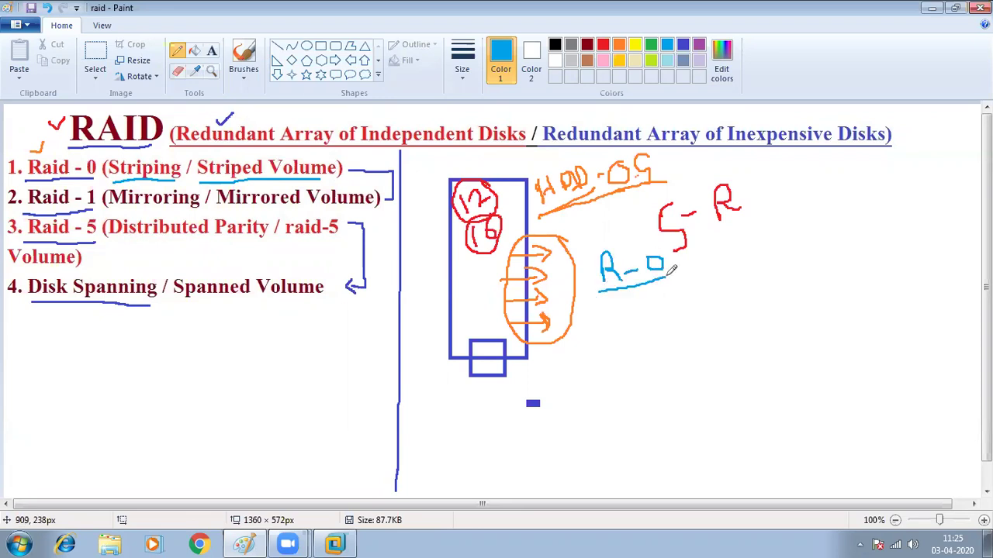
{"action": "left_click_drag", "start_coordinate": [622, 309], "coordinate": [649, 314]}
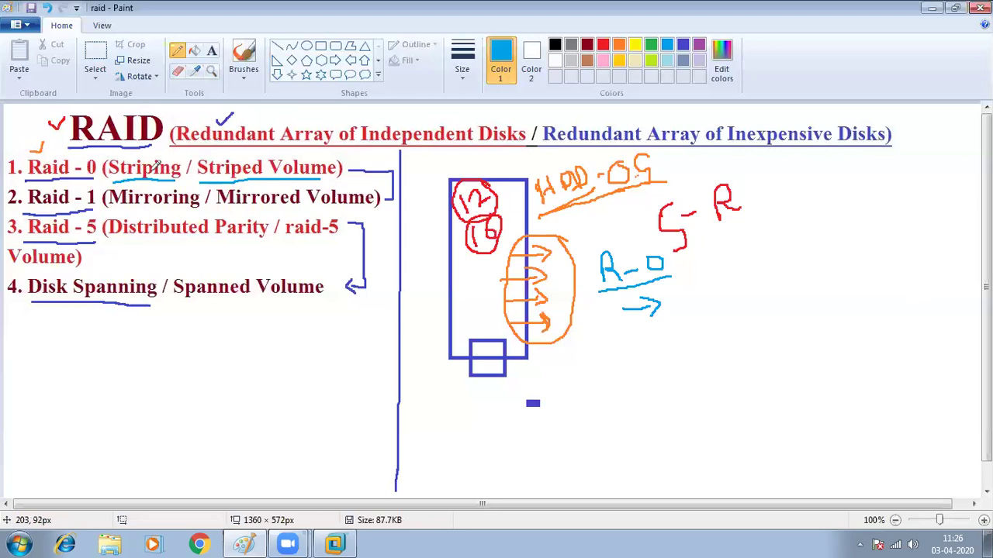
Draw an arrow from "R-0" to the handwritten note "2 HDD, 32 HDD" and underline the note.
{"action": "left_click_drag", "start_coordinate": [672, 266], "coordinate": [704, 263]}
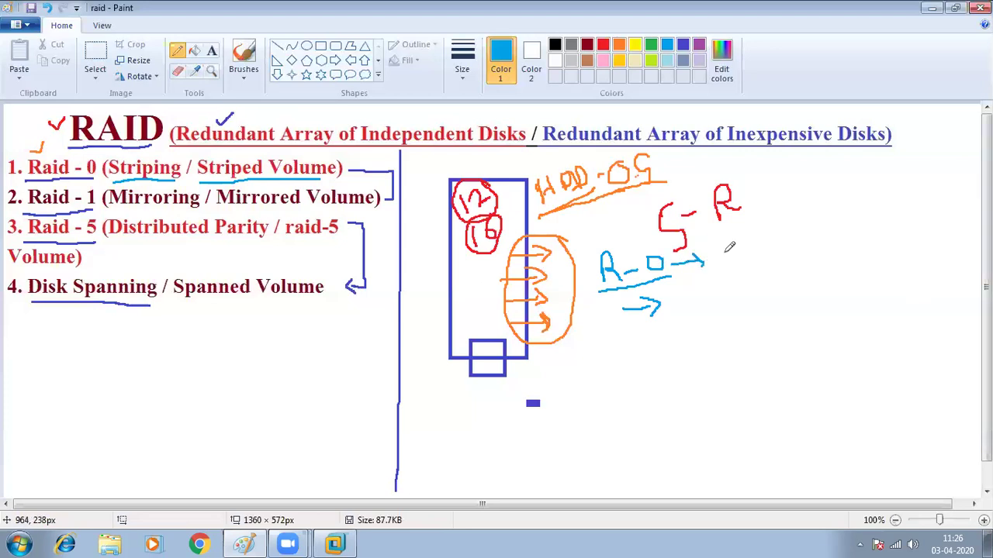
{"action": "mouse_move", "coordinate": [717, 253]}
{"action": "left_mouse_down"}
{"action": "mouse_move", "coordinate": [737, 273]}
{"action": "mouse_move", "coordinate": [786, 241]}
{"action": "mouse_move", "coordinate": [799, 247]}
{"action": "left_mouse_up"}
{"action": "mouse_move", "coordinate": [808, 211]}
{"action": "left_mouse_down"}
{"action": "mouse_move", "coordinate": [819, 220]}
{"action": "mouse_move", "coordinate": [812, 236]}
{"action": "mouse_move", "coordinate": [867, 208]}
{"action": "mouse_move", "coordinate": [869, 217]}
{"action": "mouse_move", "coordinate": [892, 194]}
{"action": "left_mouse_up"}
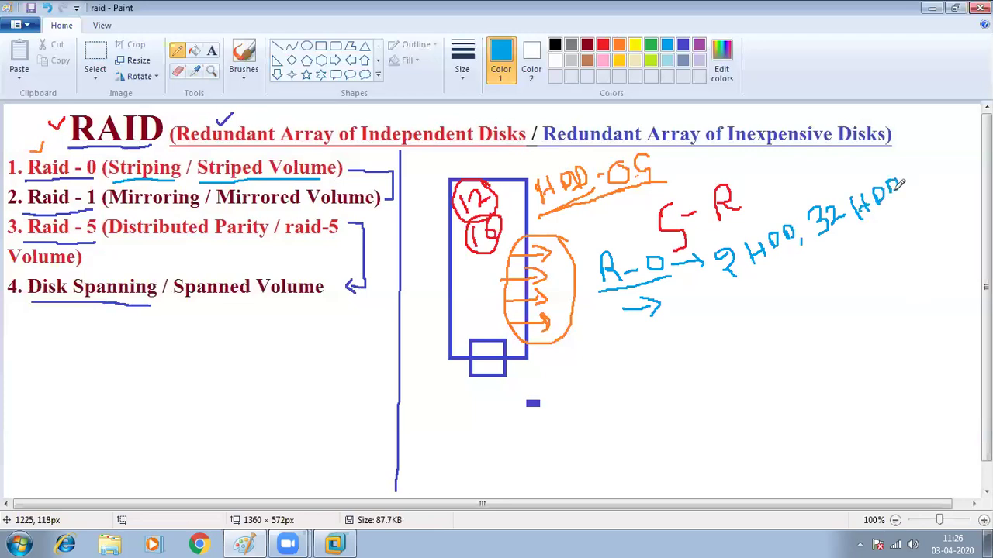
{"action": "left_click_drag", "start_coordinate": [742, 283], "coordinate": [914, 201]}
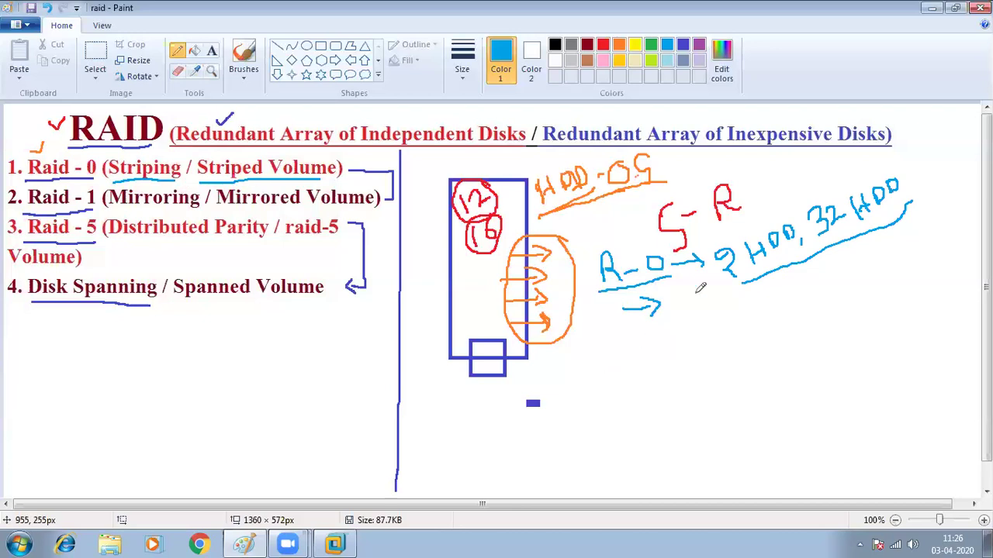
Sketch two light blue boxes side by side below the R-0 note as disks and label each one "5" underneath.
{"action": "left_click_drag", "start_coordinate": [618, 360], "coordinate": [619, 419]}
{"action": "mouse_move", "coordinate": [619, 359]}
{"action": "left_mouse_down"}
{"action": "mouse_move", "coordinate": [664, 359]}
{"action": "mouse_move", "coordinate": [664, 418]}
{"action": "mouse_move", "coordinate": [618, 422]}
{"action": "left_mouse_up"}
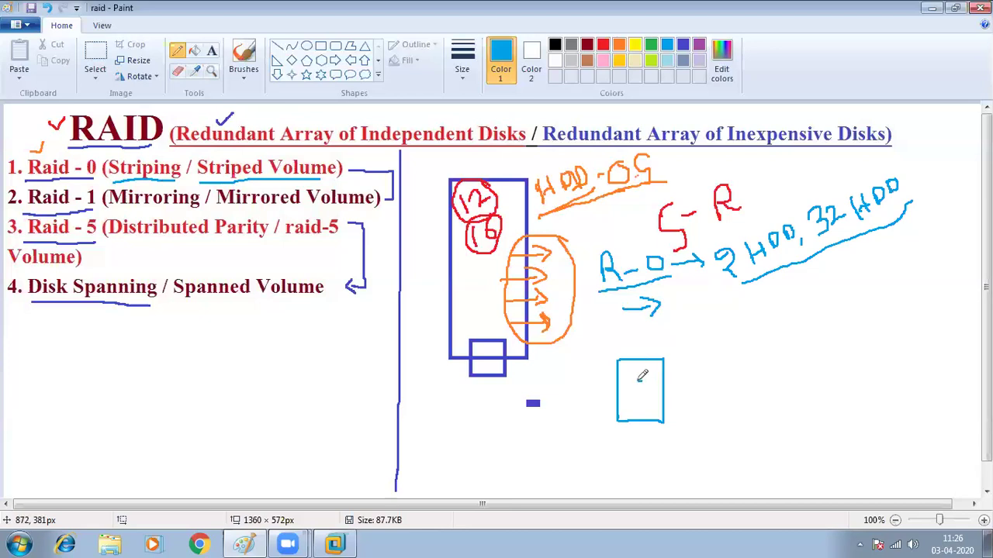
{"action": "left_click_drag", "start_coordinate": [642, 381], "coordinate": [631, 395]}
{"action": "key", "text": "ctrl+z"}
{"action": "mouse_move", "coordinate": [637, 429]}
{"action": "left_mouse_down"}
{"action": "mouse_move", "coordinate": [653, 435]}
{"action": "mouse_move", "coordinate": [640, 451]}
{"action": "left_mouse_up"}
{"action": "left_click_drag", "start_coordinate": [749, 360], "coordinate": [743, 405]}
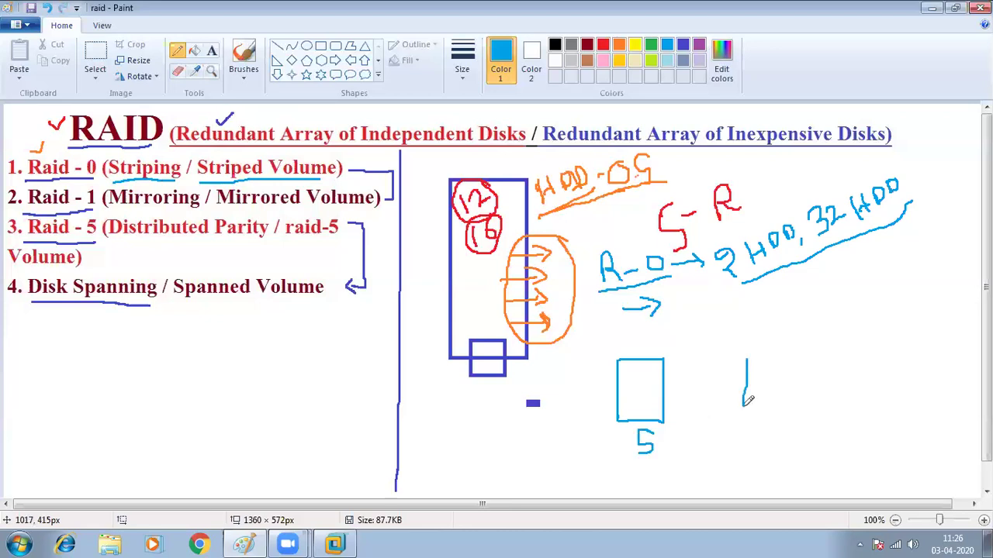
{"action": "mouse_move", "coordinate": [747, 356]}
{"action": "left_mouse_down"}
{"action": "mouse_move", "coordinate": [790, 356]}
{"action": "mouse_move", "coordinate": [790, 411]}
{"action": "mouse_move", "coordinate": [772, 443]}
{"action": "left_mouse_up"}
{"action": "left_click_drag", "start_coordinate": [769, 423], "coordinate": [779, 422]}
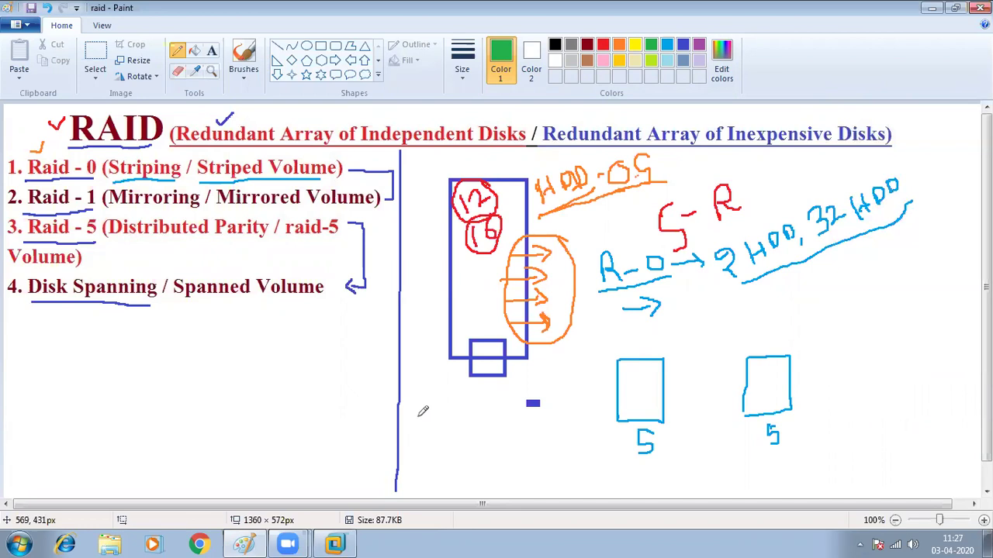
Handwrite the numbers 1 to 5 in green, descending diagonally beside the vertical dividing line.
{"action": "left_click", "coordinate": [417, 382]}
{"action": "left_click_drag", "start_coordinate": [417, 384], "coordinate": [420, 397]}
{"action": "left_click_drag", "start_coordinate": [427, 400], "coordinate": [488, 475]}
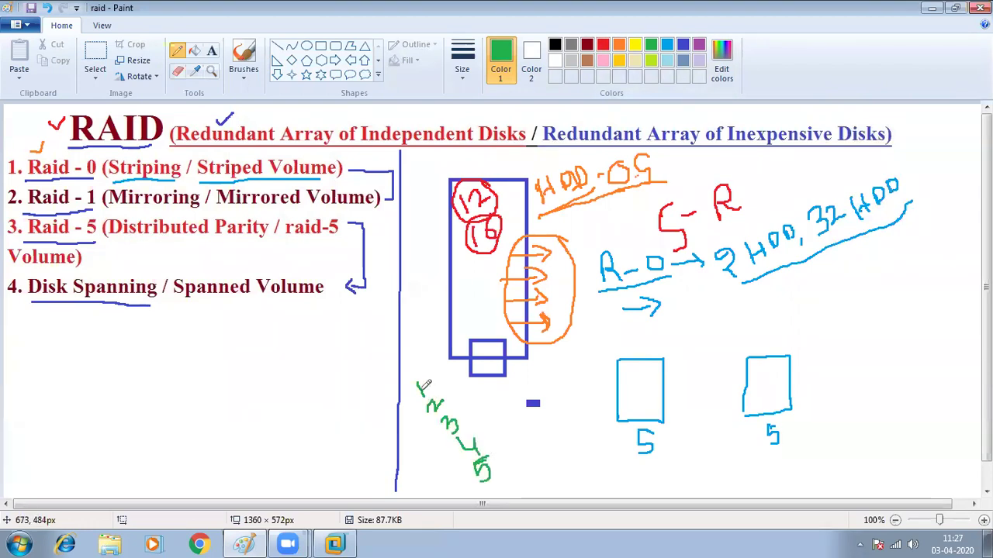
Write 1, 3 and 5 in the first disk box and 2, 4 and 6 in the second in green, alternating between them.
{"action": "left_click_drag", "start_coordinate": [635, 366], "coordinate": [636, 378]}
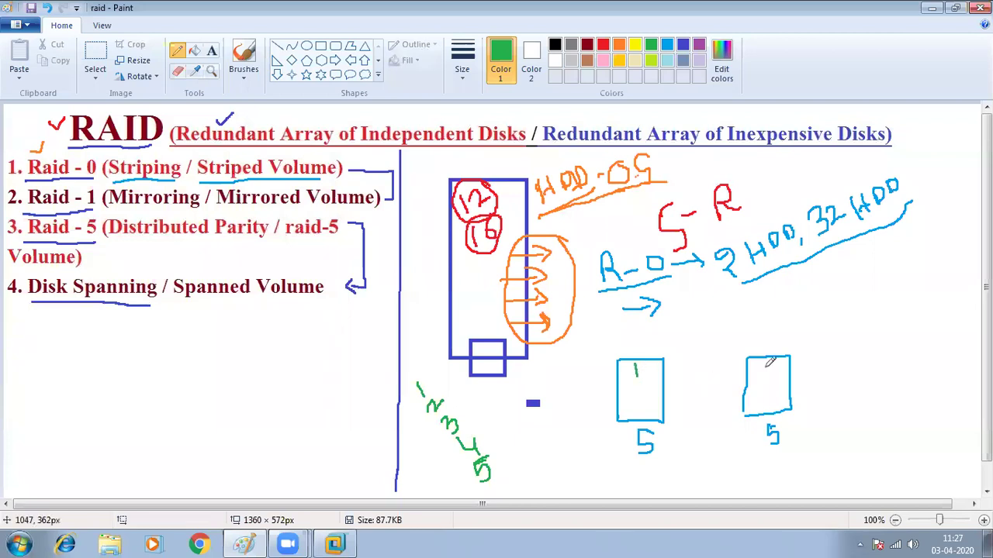
{"action": "left_click_drag", "start_coordinate": [760, 364], "coordinate": [778, 376]}
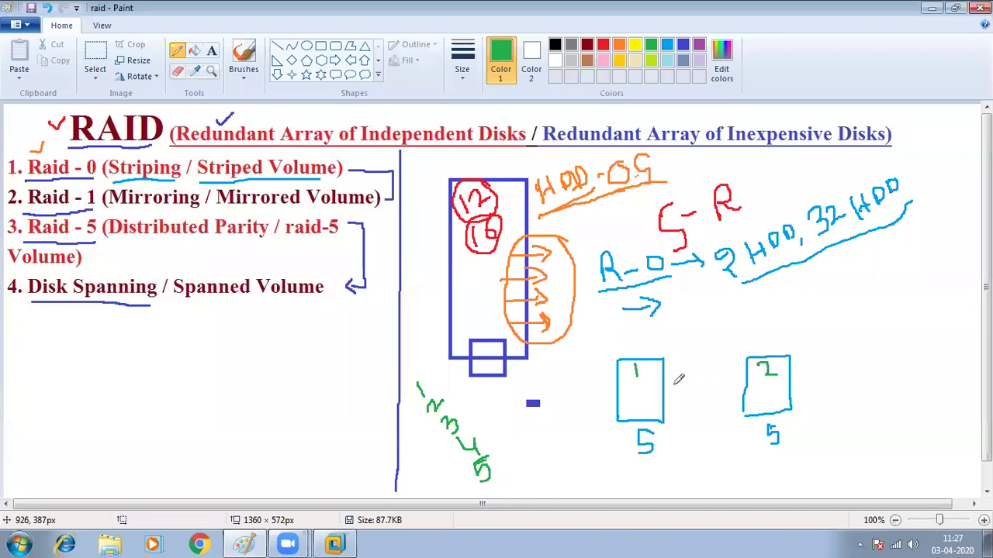
{"action": "mouse_move", "coordinate": [638, 376]}
{"action": "left_mouse_down"}
{"action": "mouse_move", "coordinate": [653, 386]}
{"action": "mouse_move", "coordinate": [639, 392]}
{"action": "left_mouse_up"}
{"action": "mouse_move", "coordinate": [767, 376]}
{"action": "left_mouse_down"}
{"action": "mouse_move", "coordinate": [777, 379]}
{"action": "mouse_move", "coordinate": [771, 399]}
{"action": "left_mouse_up"}
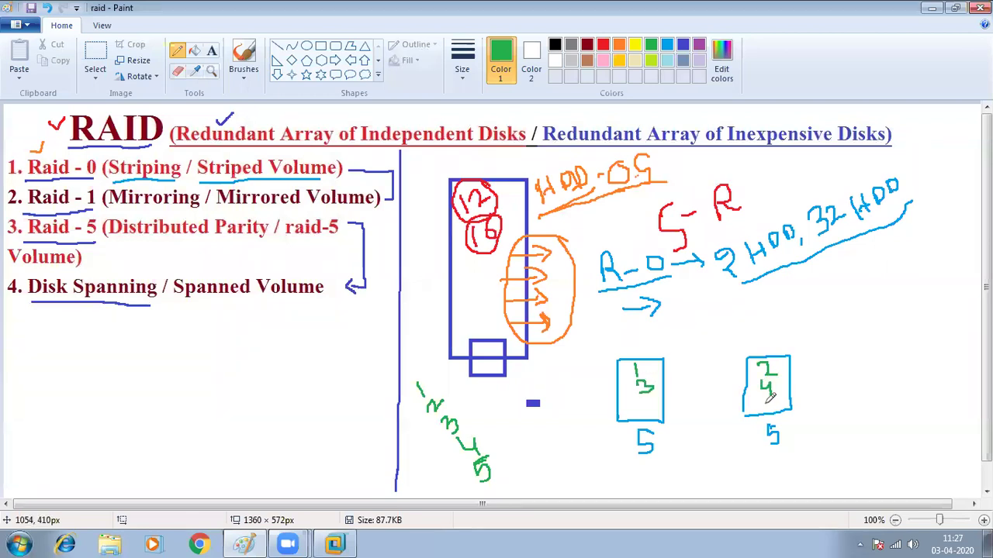
{"action": "left_click_drag", "start_coordinate": [645, 383], "coordinate": [647, 404]}
{"action": "left_click_drag", "start_coordinate": [771, 393], "coordinate": [759, 411]}
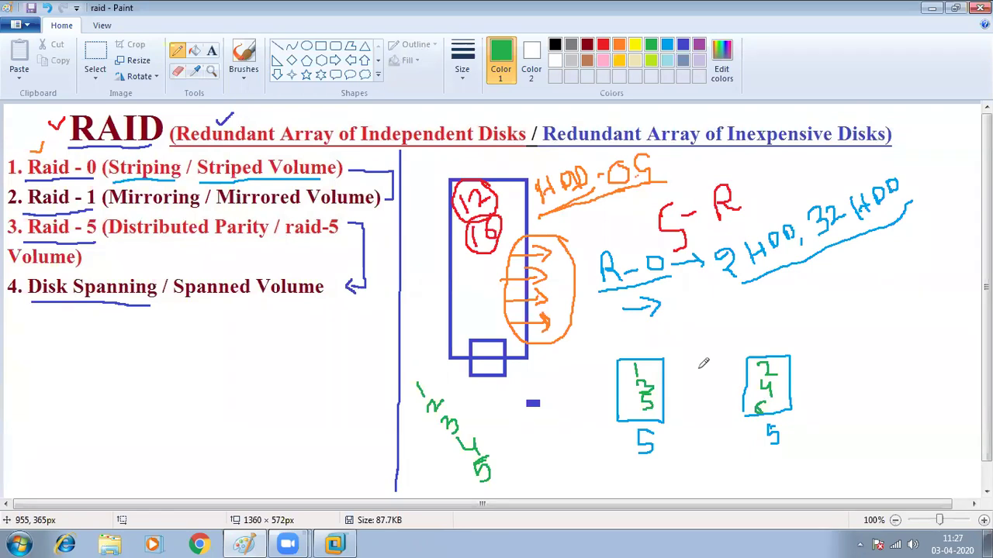
Annotate the disk sketch in green with an X between the boxes, a circle around both, and a cross over the first box.
{"action": "mouse_move", "coordinate": [720, 370]}
{"action": "left_mouse_down"}
{"action": "mouse_move", "coordinate": [700, 396]}
{"action": "mouse_move", "coordinate": [712, 380]}
{"action": "mouse_move", "coordinate": [722, 398]}
{"action": "left_mouse_up"}
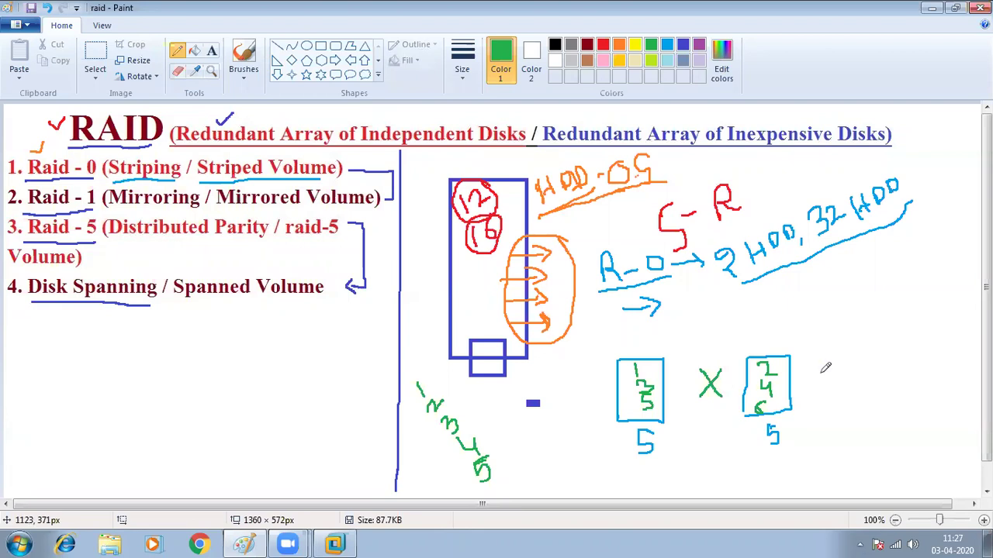
{"action": "mouse_move", "coordinate": [819, 359]}
{"action": "left_mouse_down"}
{"action": "mouse_move", "coordinate": [604, 356]}
{"action": "mouse_move", "coordinate": [625, 450]}
{"action": "mouse_move", "coordinate": [743, 473]}
{"action": "mouse_move", "coordinate": [814, 343]}
{"action": "left_mouse_up"}
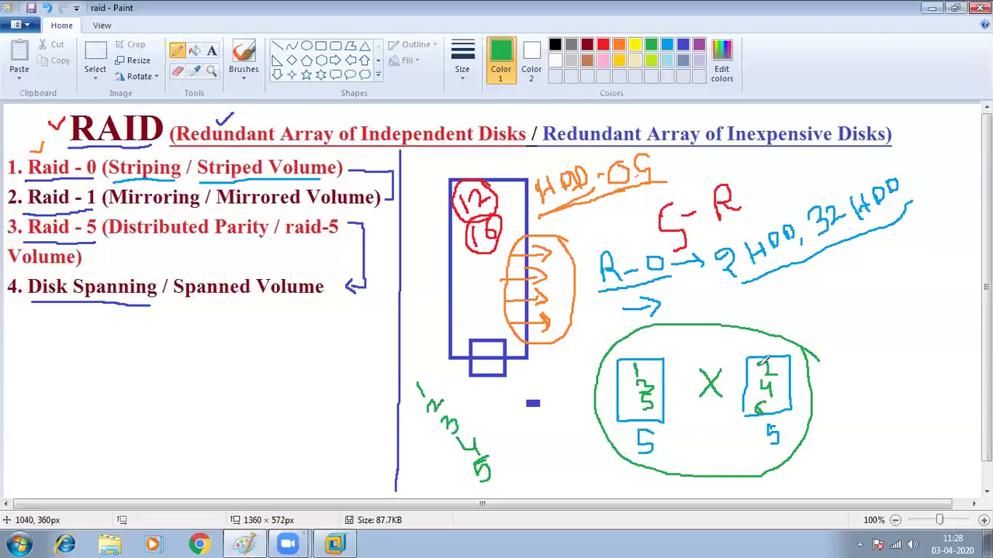
{"action": "left_click_drag", "start_coordinate": [671, 358], "coordinate": [601, 437]}
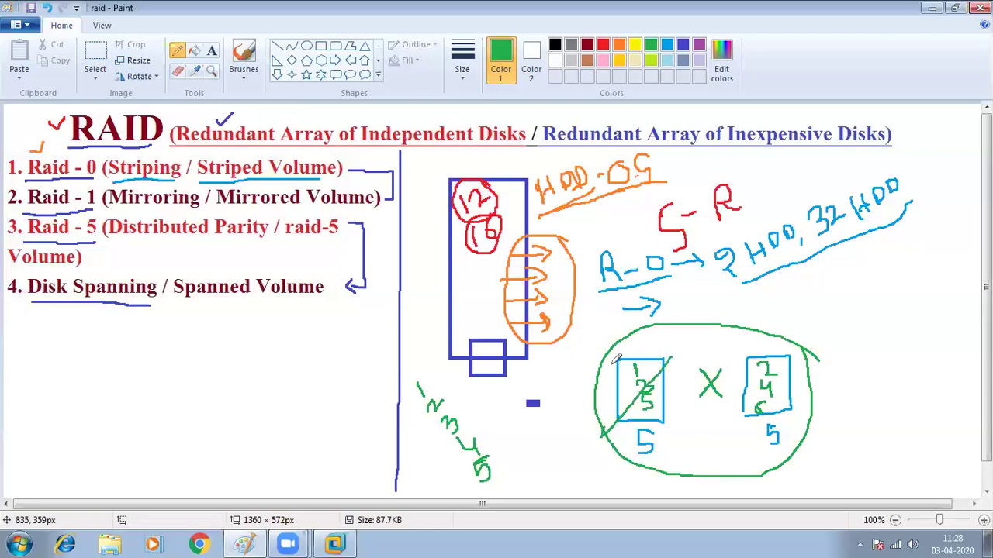
{"action": "left_click_drag", "start_coordinate": [611, 362], "coordinate": [669, 423]}
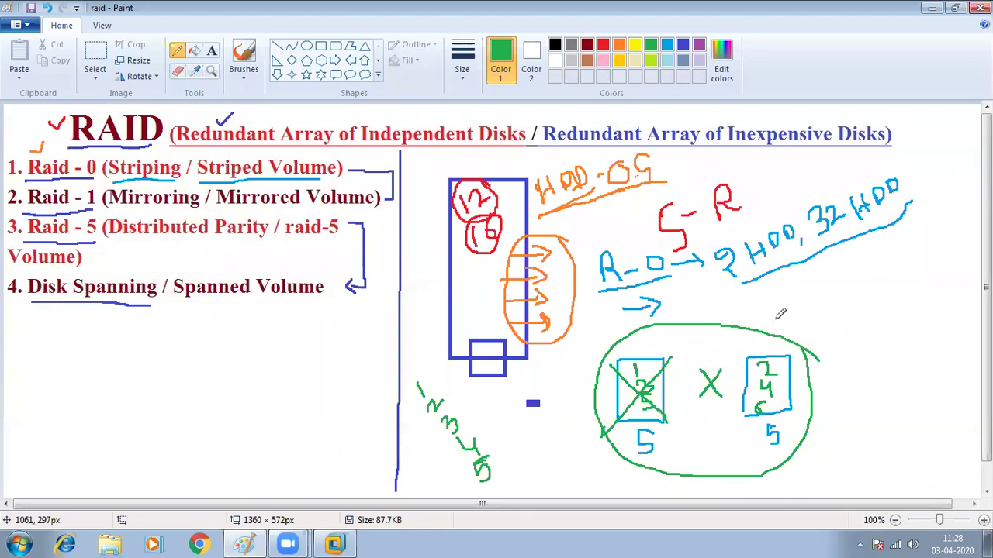
Circle the "2 HDD" note beside R-0 in green.
{"action": "mouse_move", "coordinate": [809, 224]}
{"action": "left_mouse_down"}
{"action": "mouse_move", "coordinate": [802, 237]}
{"action": "mouse_move", "coordinate": [787, 204]}
{"action": "mouse_move", "coordinate": [720, 223]}
{"action": "mouse_move", "coordinate": [719, 271]}
{"action": "mouse_move", "coordinate": [782, 278]}
{"action": "mouse_move", "coordinate": [808, 223]}
{"action": "left_mouse_up"}
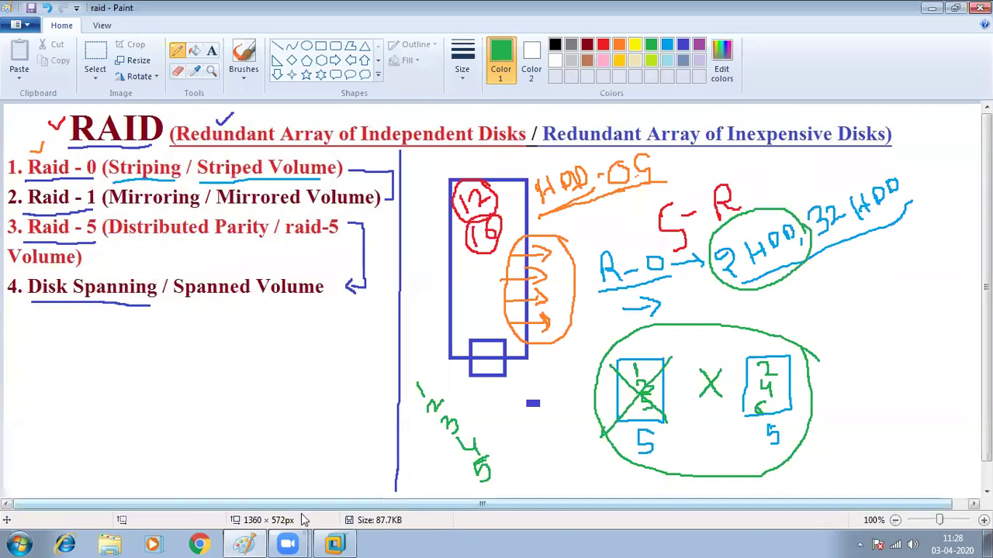
Switch to the DC-50 virtual machine and check the drives listed under This PC in File Explorer.
{"action": "left_click", "coordinate": [338, 543]}
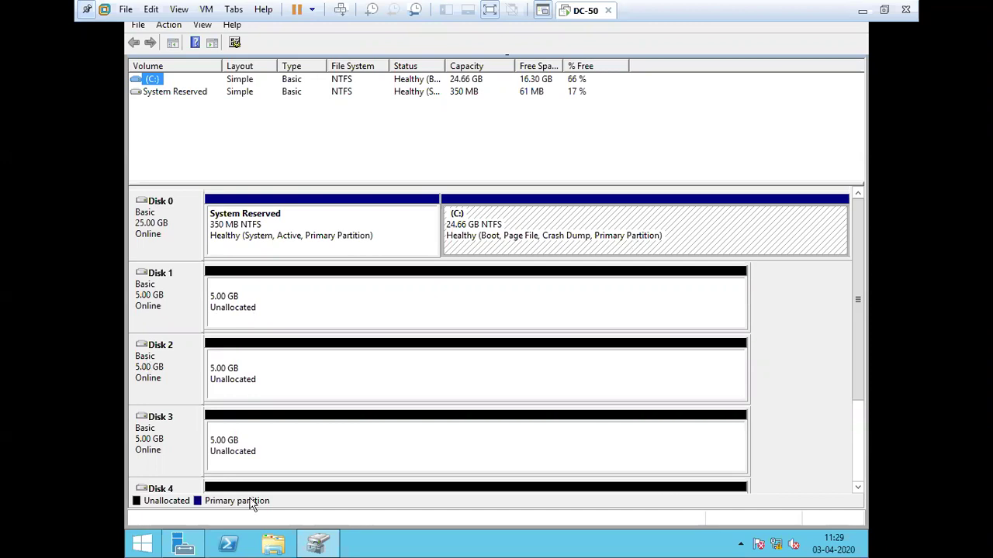
{"action": "left_click", "coordinate": [272, 544]}
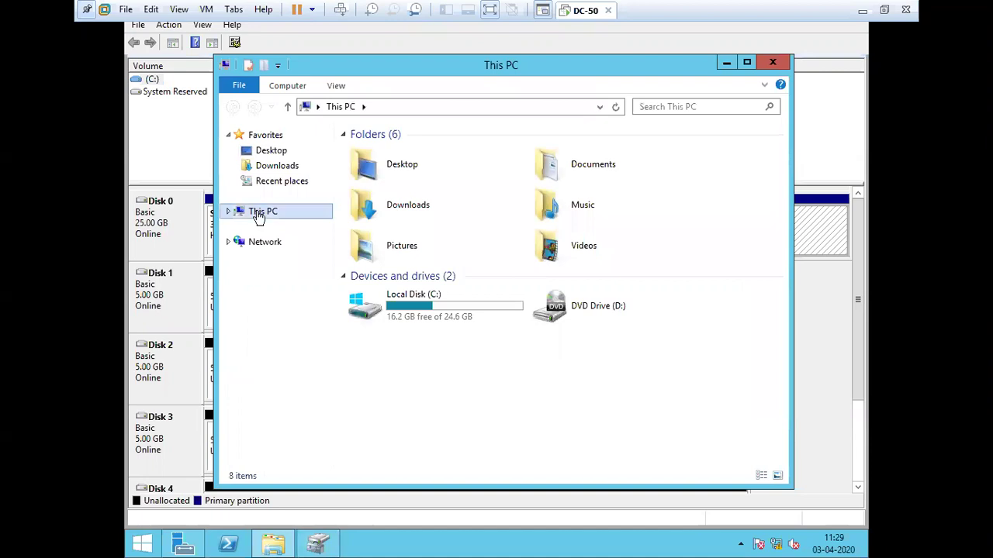
{"action": "left_click", "coordinate": [258, 217]}
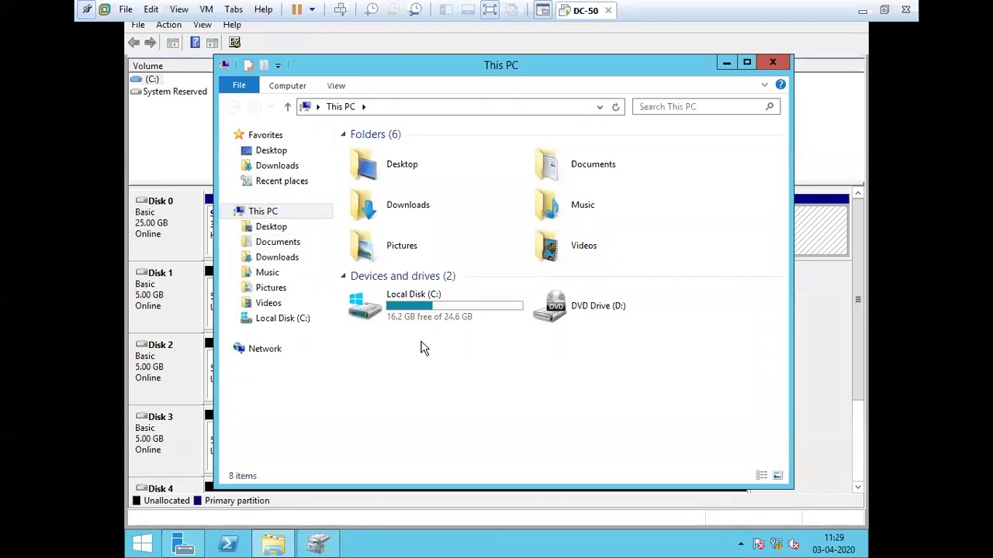
{"action": "left_click", "coordinate": [726, 65]}
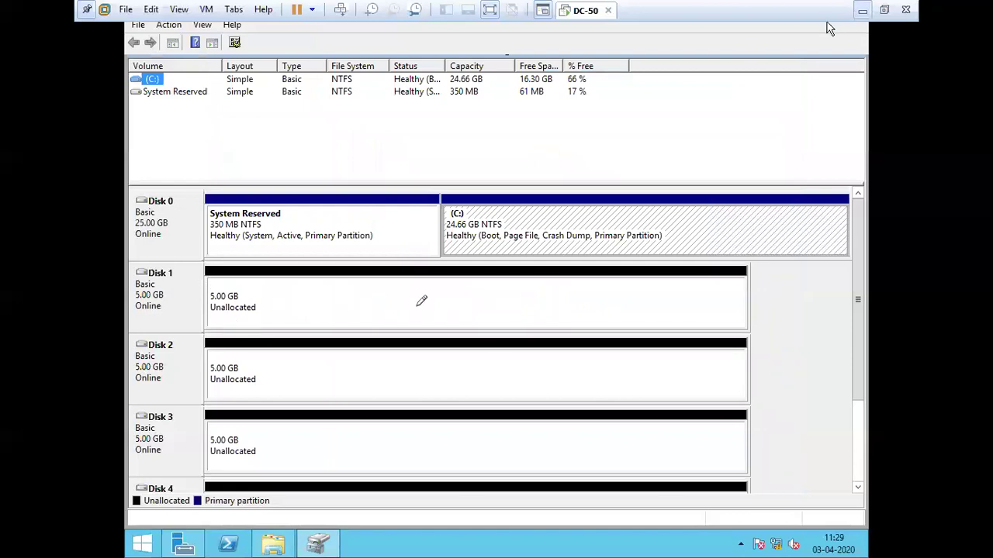
Return to Paint and underline "Striped Volume" in the Raid - 0 line in green.
{"action": "left_click", "coordinate": [861, 10]}
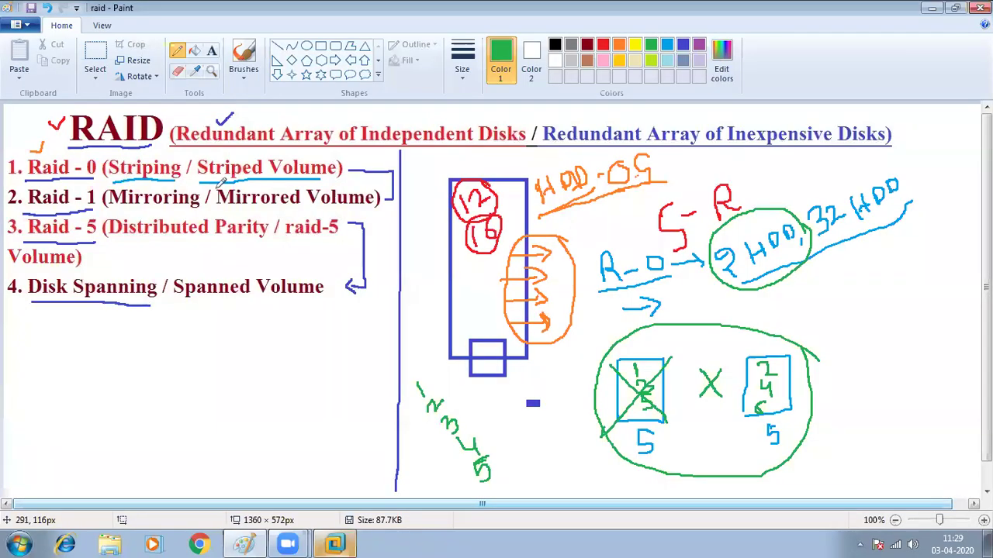
{"action": "left_click_drag", "start_coordinate": [211, 182], "coordinate": [239, 181]}
Switch to the DC-50 virtual machine and create a 5117 MB NTFS simple volume on Disk 1 with drive letter E.
{"action": "key", "text": "alt+Tab"}
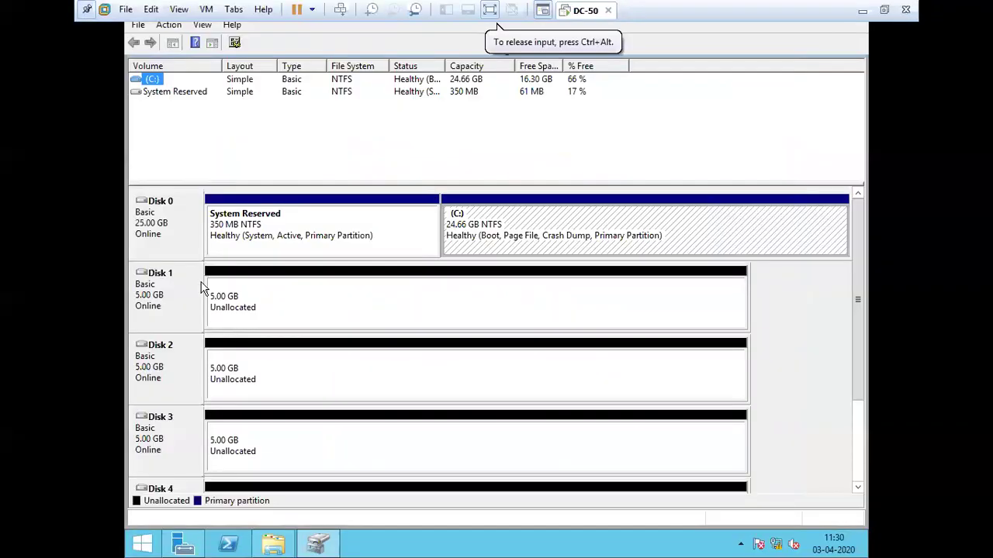
{"action": "right_click", "coordinate": [231, 284]}
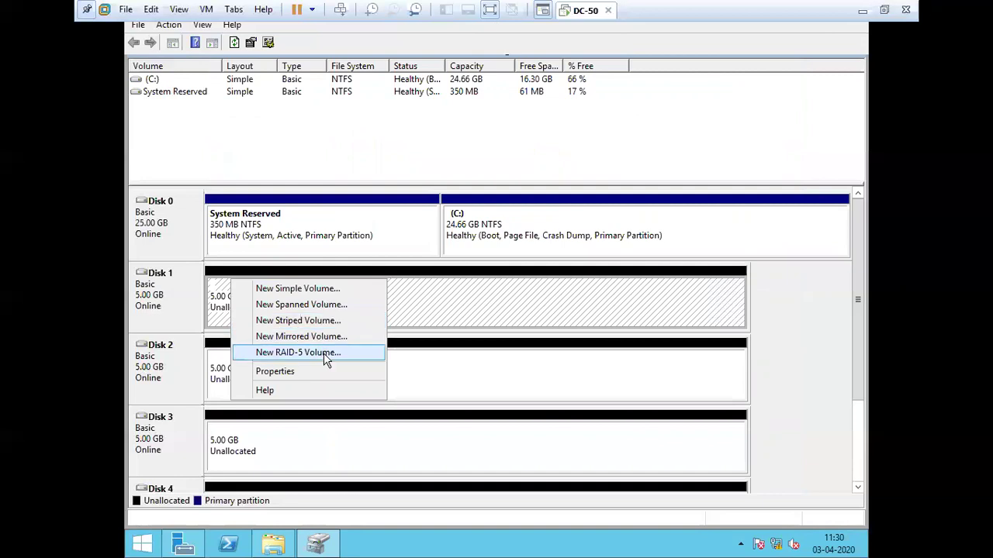
{"action": "left_click", "coordinate": [325, 293]}
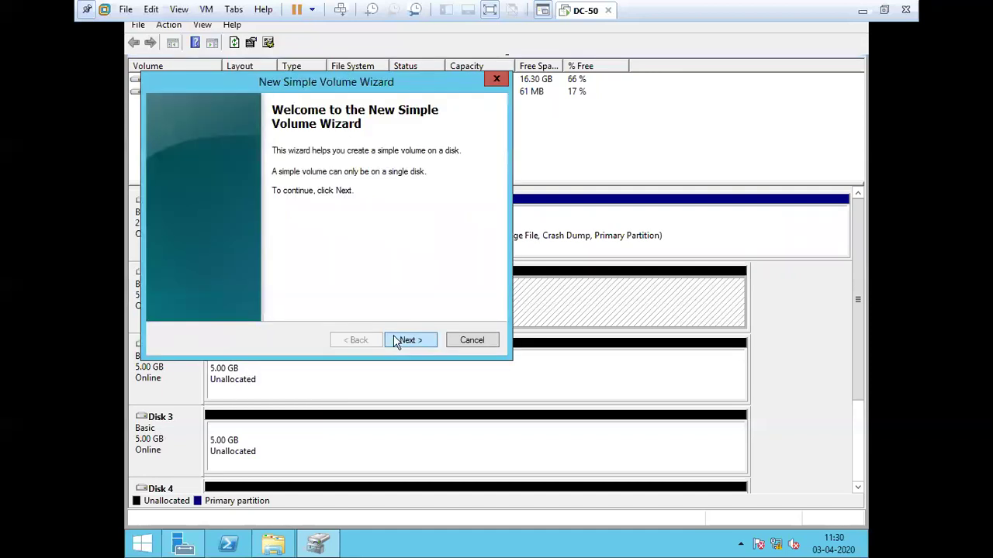
{"action": "left_click", "coordinate": [396, 339]}
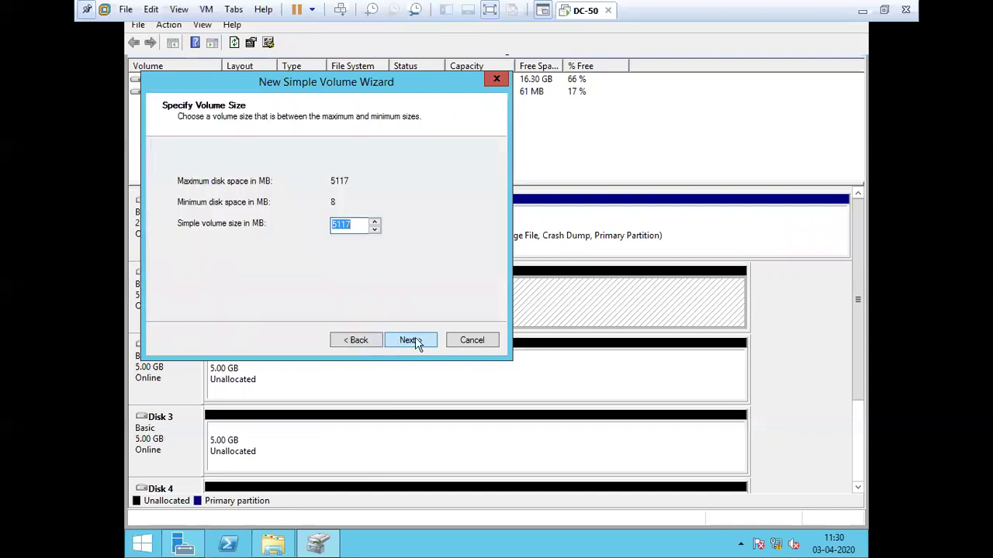
{"action": "left_click", "coordinate": [409, 341]}
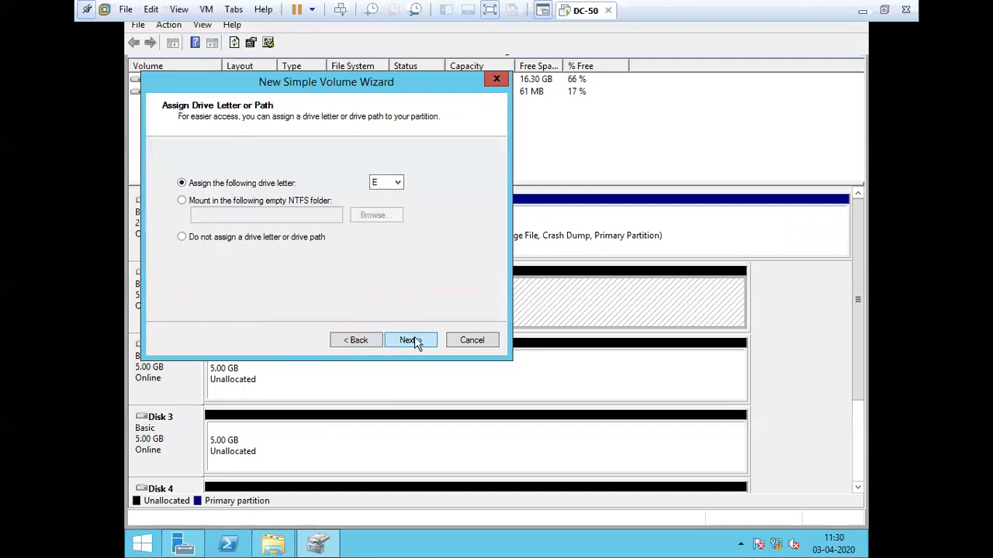
{"action": "left_click", "coordinate": [416, 342]}
{"action": "left_click", "coordinate": [411, 341]}
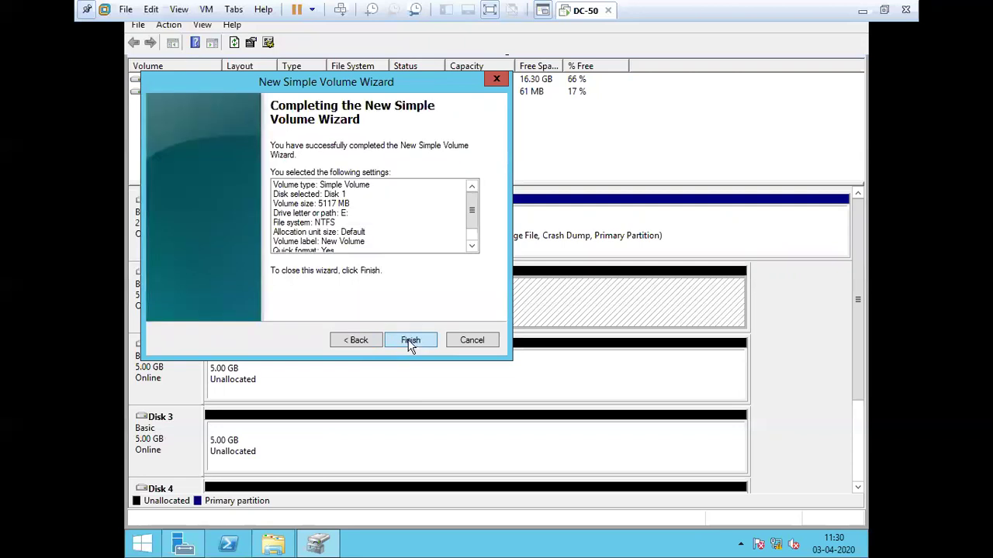
{"action": "left_click", "coordinate": [410, 341]}
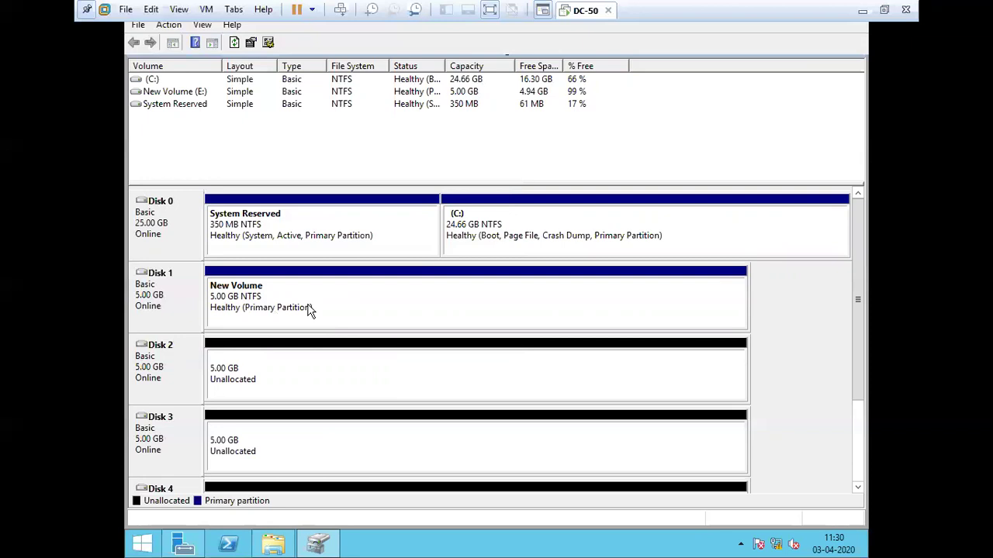
Delete the simple volume E: from Disk 1 and return to the Paint drawing.
{"action": "right_click", "coordinate": [347, 301]}
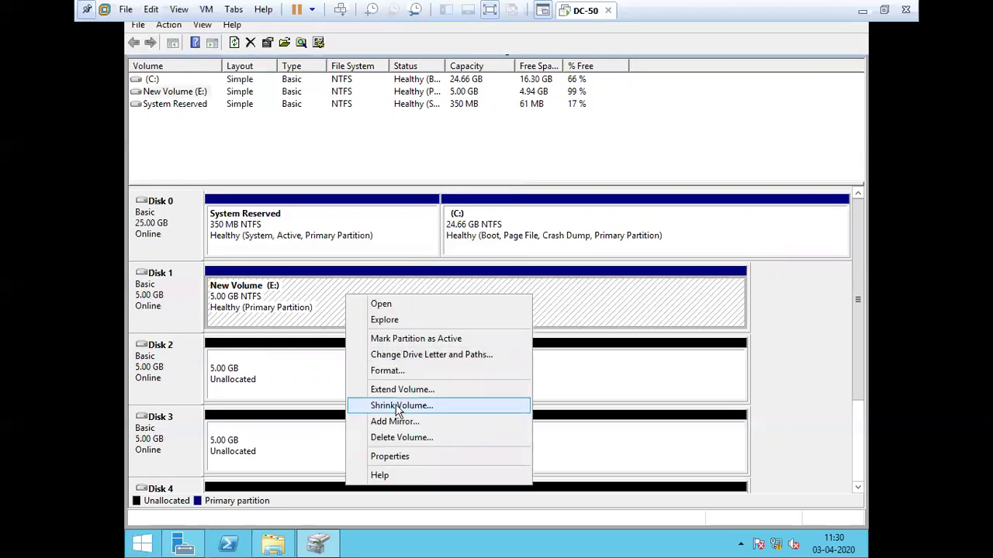
{"action": "left_click", "coordinate": [397, 439]}
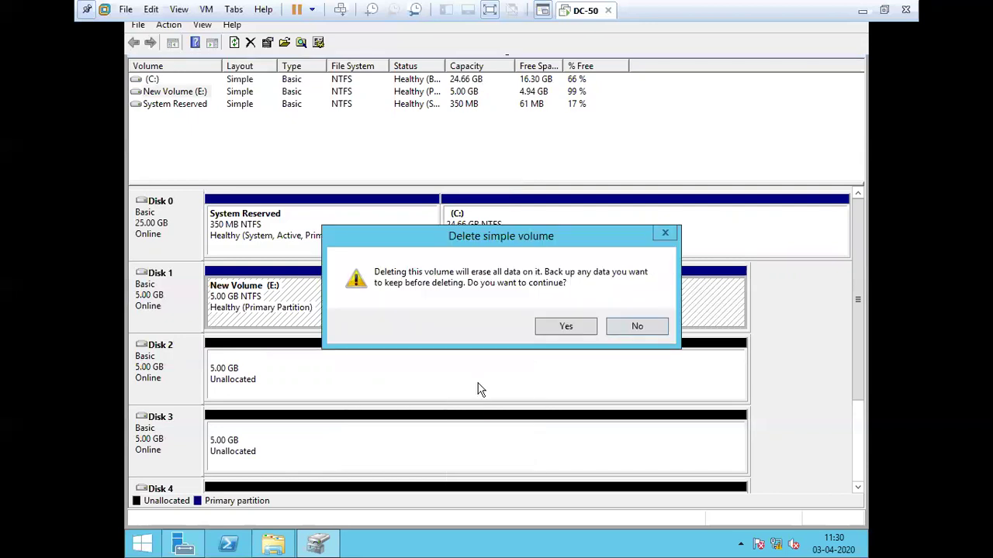
{"action": "key", "text": "Return"}
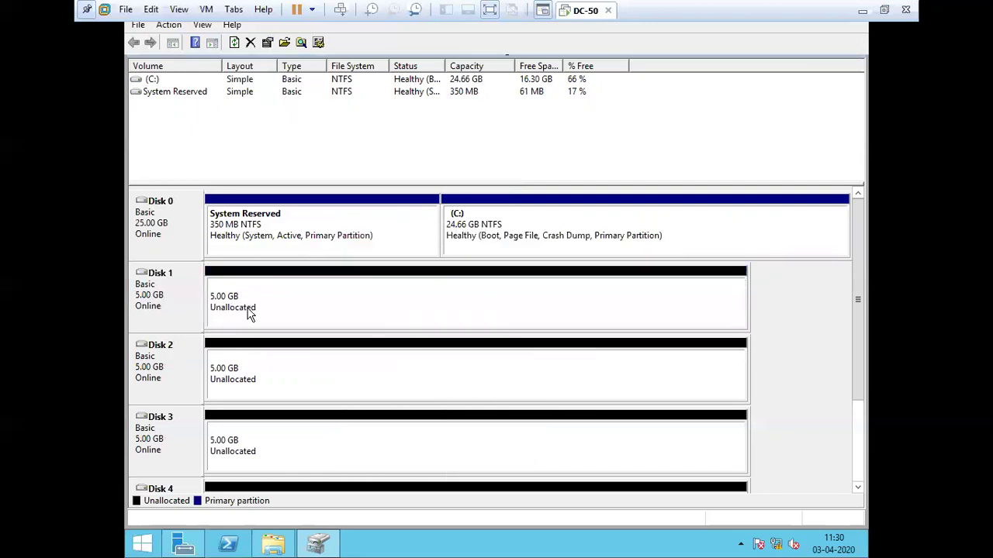
{"action": "left_click", "coordinate": [863, 13]}
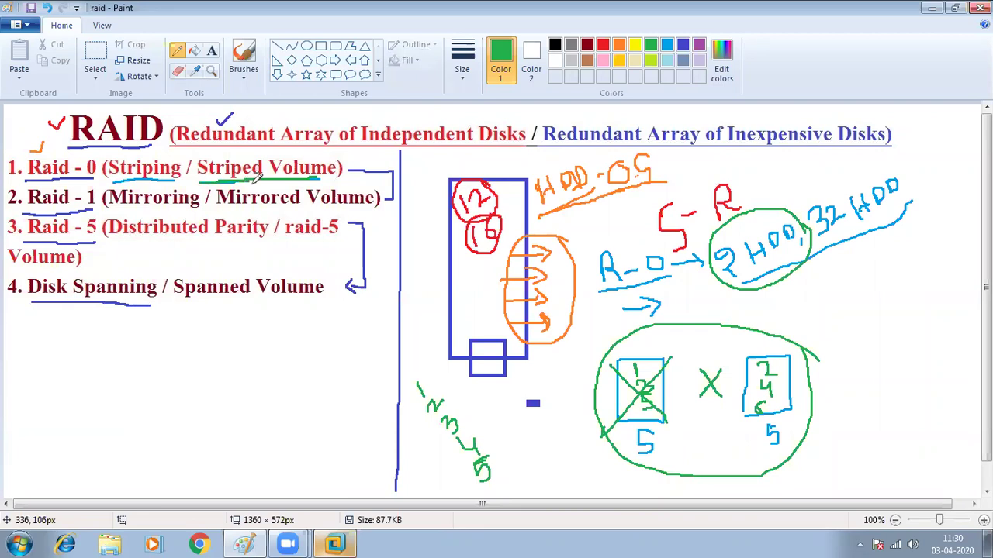
Switch to the DC-50 virtual machine, start a new striped volume on Disk 1 and add Disk 2 to it.
{"action": "left_click", "coordinate": [329, 543]}
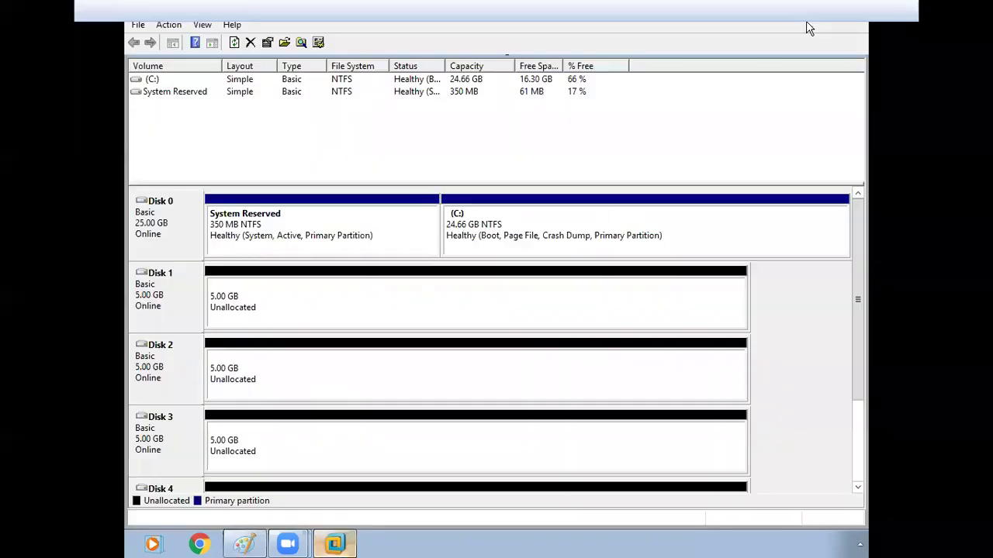
{"action": "left_click", "coordinate": [271, 284]}
{"action": "right_click", "coordinate": [271, 284]}
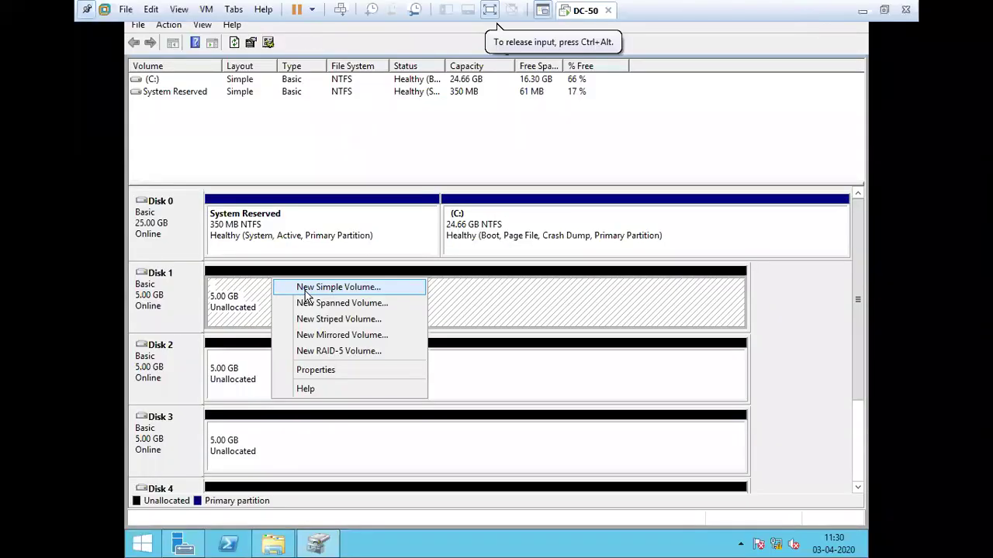
{"action": "left_click", "coordinate": [359, 326]}
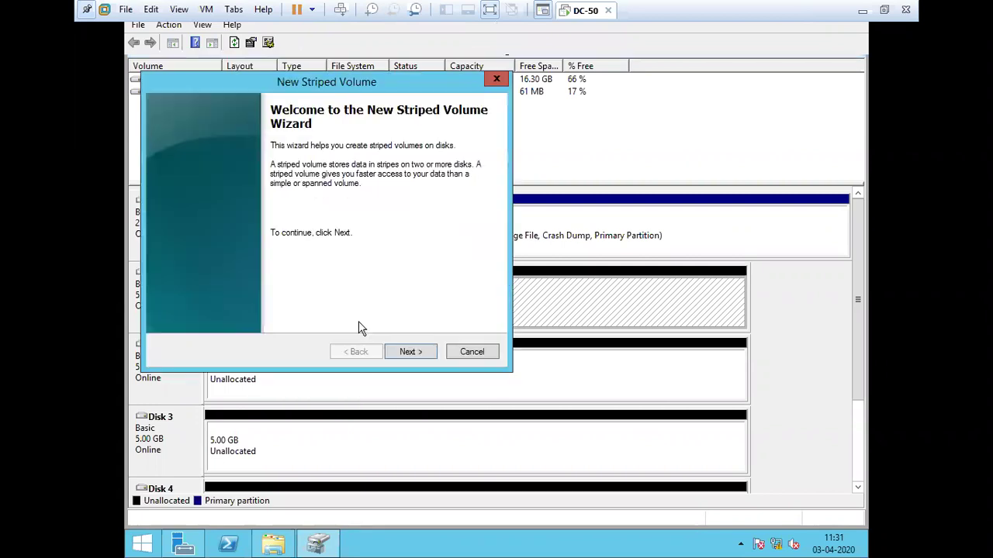
{"action": "left_click", "coordinate": [410, 352]}
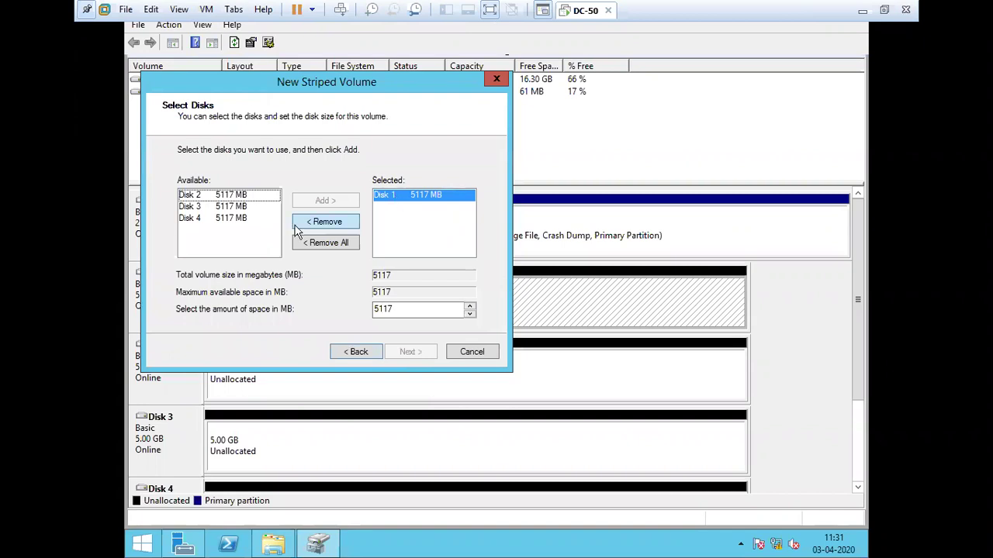
{"action": "left_click", "coordinate": [212, 200]}
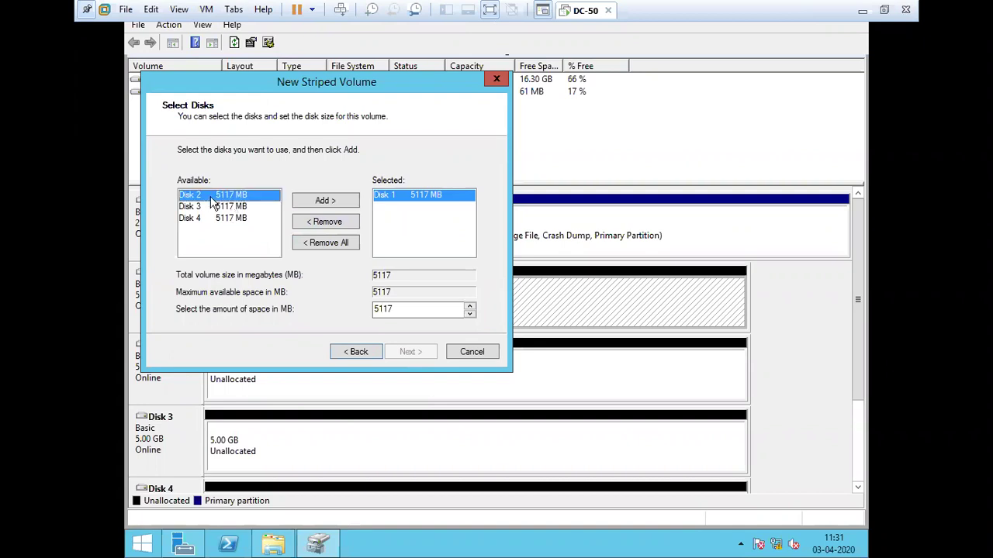
{"action": "left_click", "coordinate": [315, 204]}
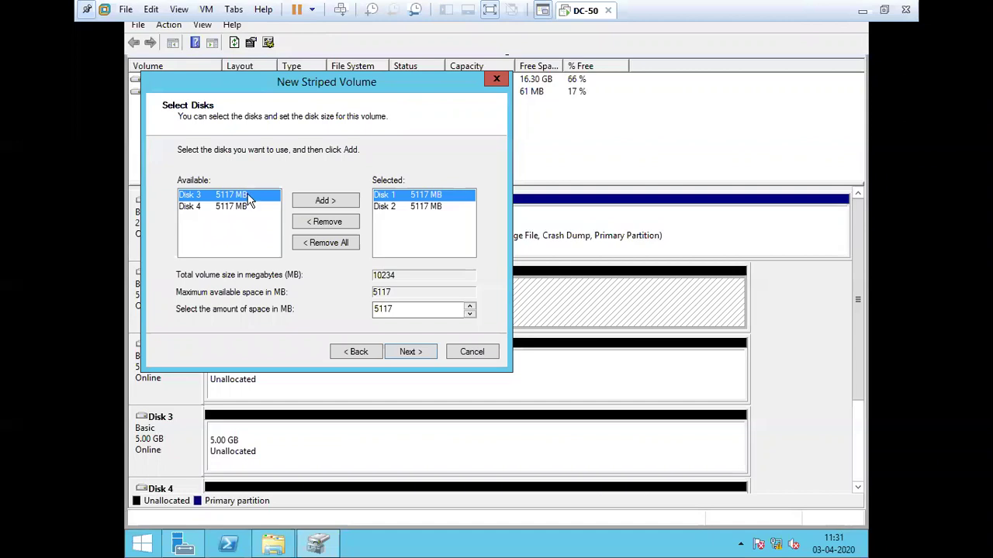
Add Disk 3 and Disk 4 to the striped volume's selected disks, and remove both again.
{"action": "left_click", "coordinate": [317, 203]}
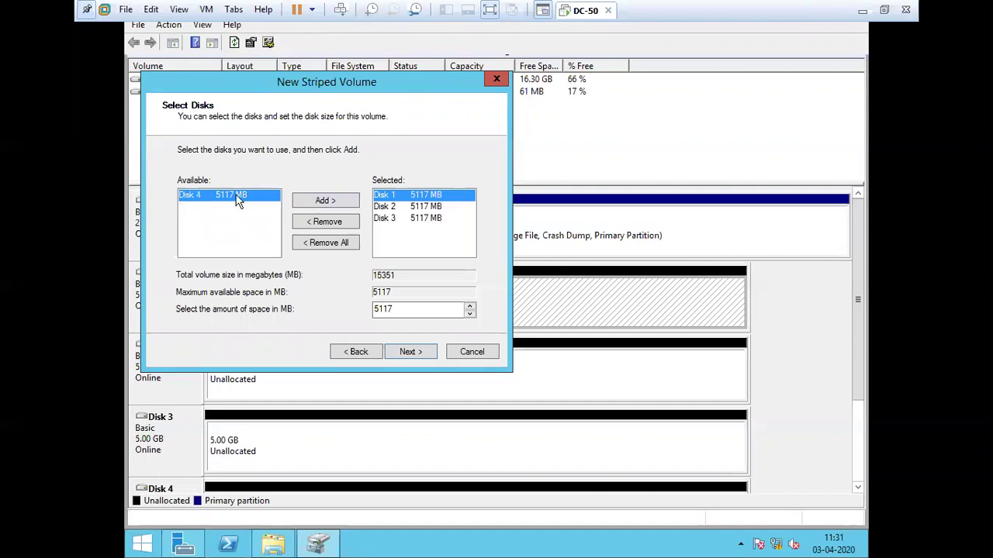
{"action": "left_click", "coordinate": [310, 204]}
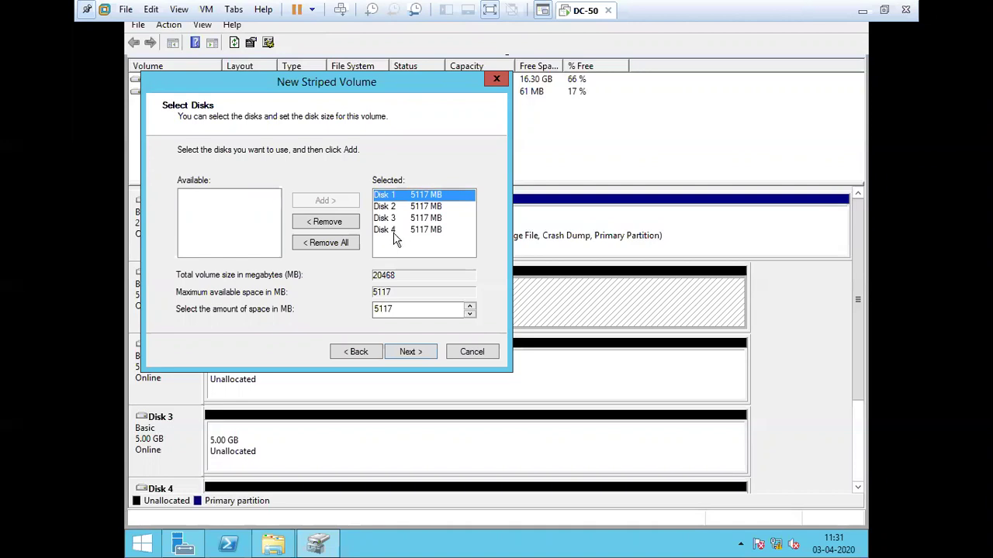
{"action": "left_click", "coordinate": [381, 230]}
{"action": "left_click", "coordinate": [326, 222]}
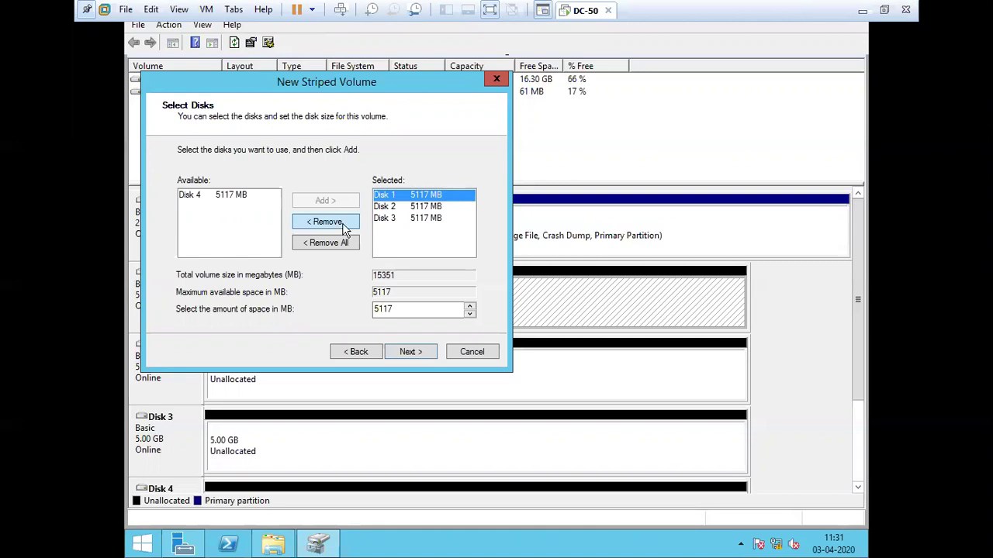
{"action": "left_click", "coordinate": [410, 225]}
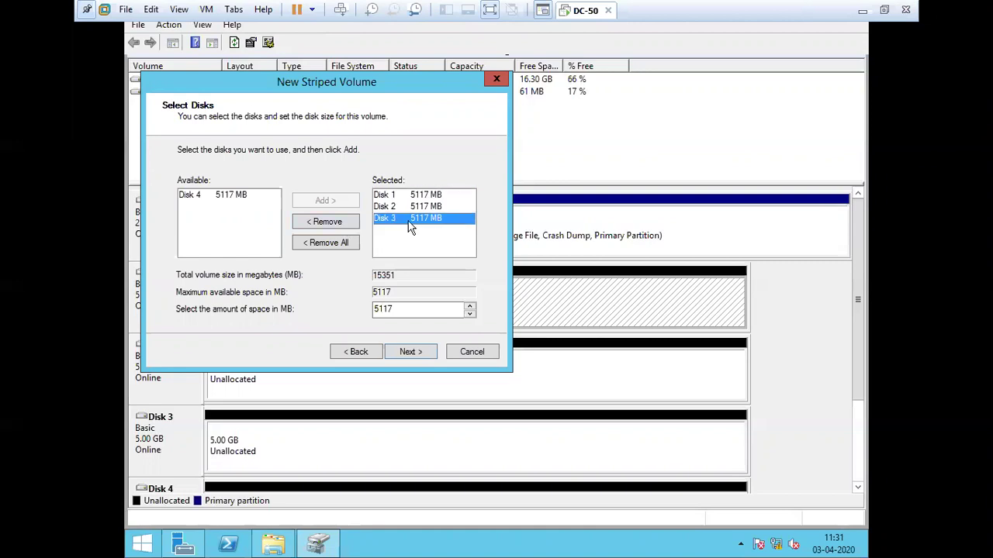
{"action": "left_click", "coordinate": [341, 224]}
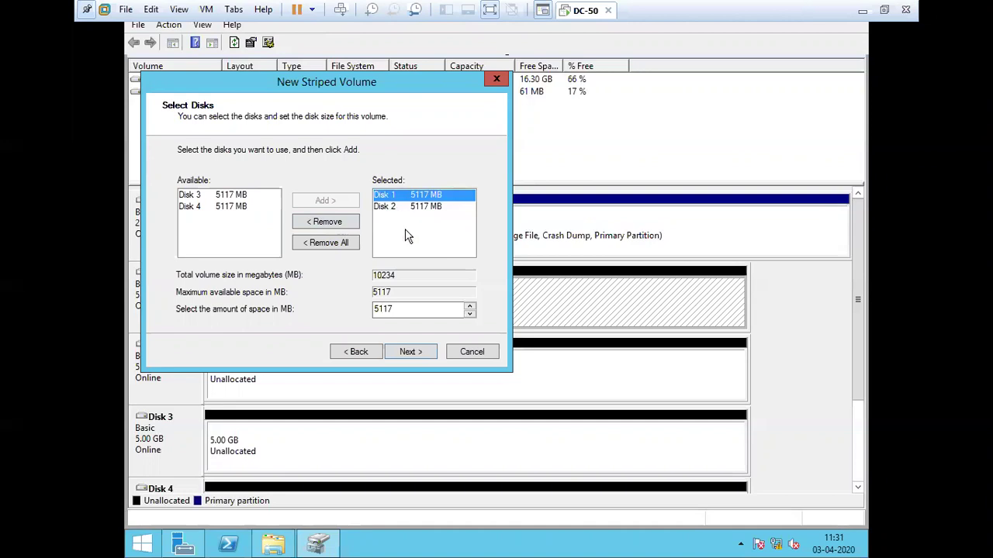
Finish the striped volume with drive letter E and a quick NTFS format, accept the conversion to dynamic disks, and review the disks.
{"action": "left_click", "coordinate": [409, 352]}
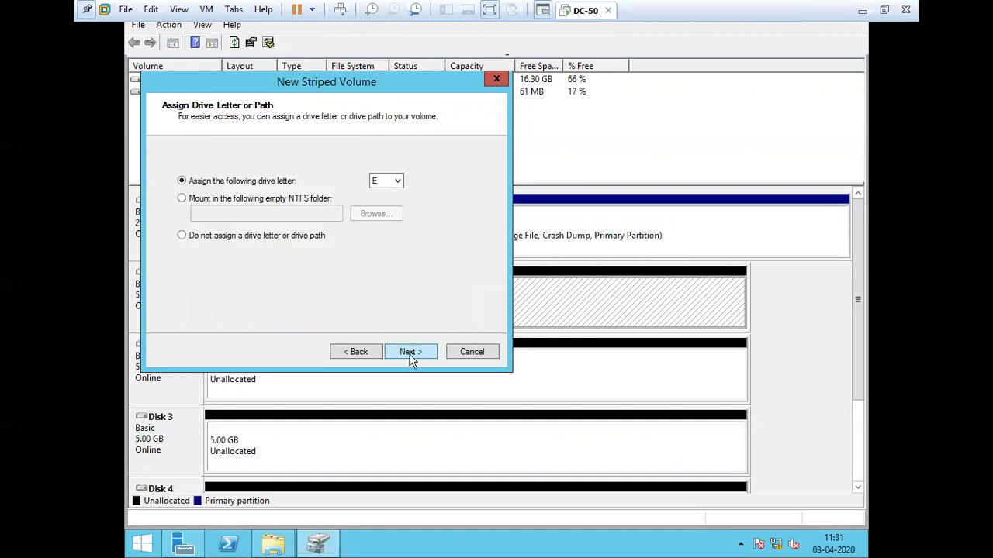
{"action": "left_click", "coordinate": [411, 353]}
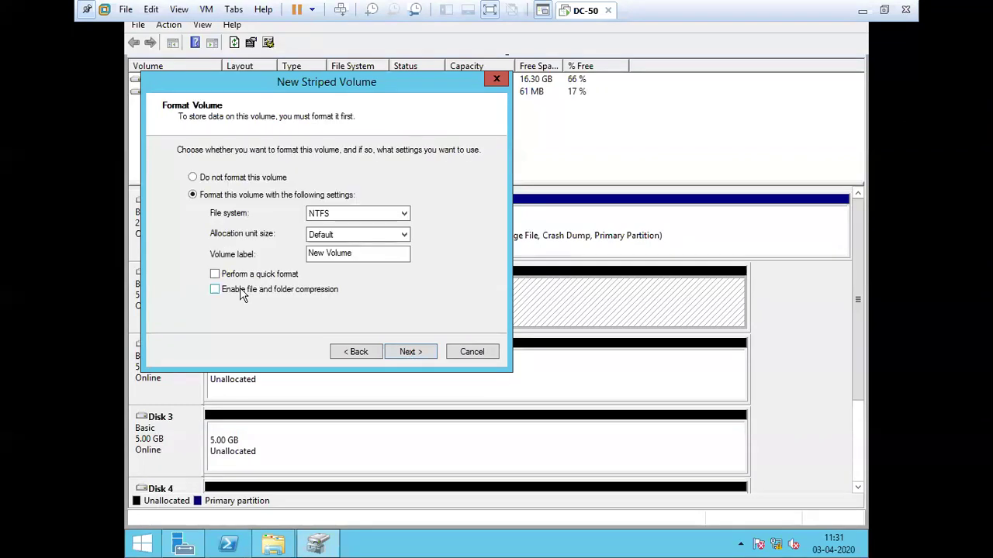
{"action": "left_click", "coordinate": [251, 276]}
{"action": "left_click", "coordinate": [406, 353]}
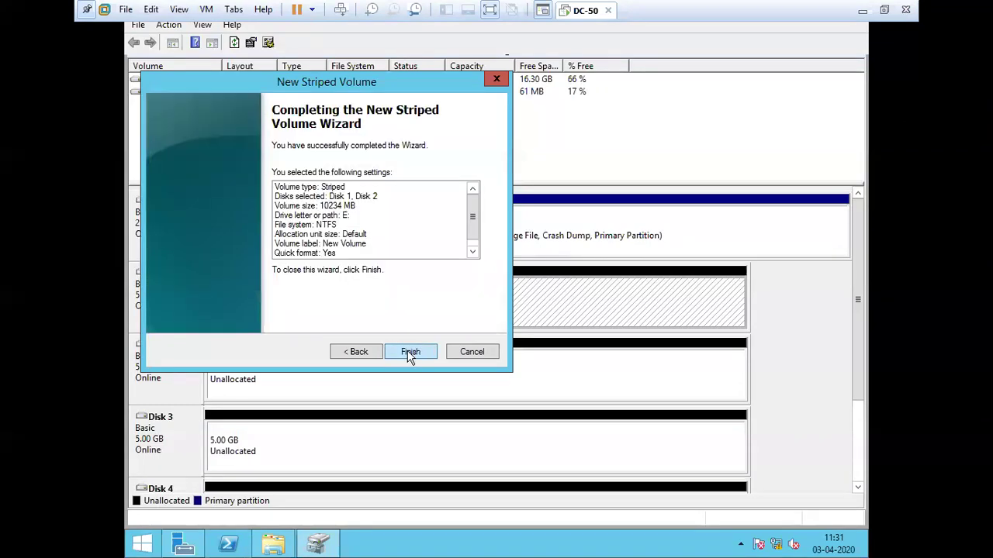
{"action": "left_click", "coordinate": [410, 353]}
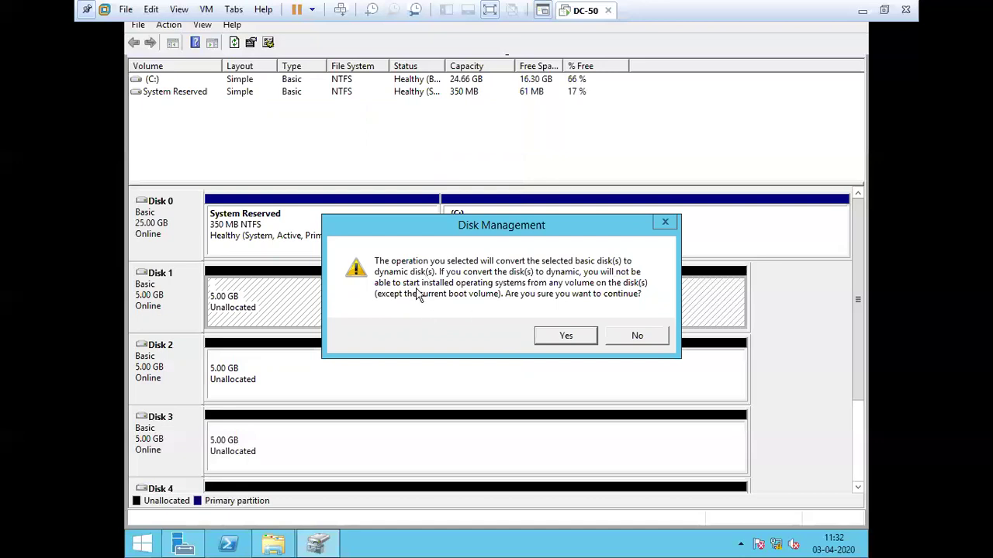
{"action": "left_click", "coordinate": [567, 338]}
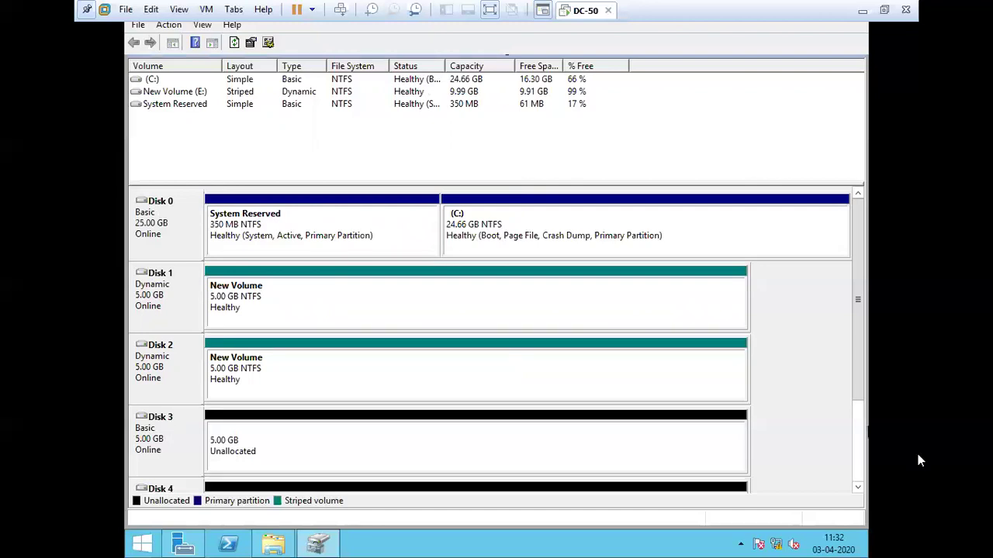
{"action": "left_click", "coordinate": [857, 488]}
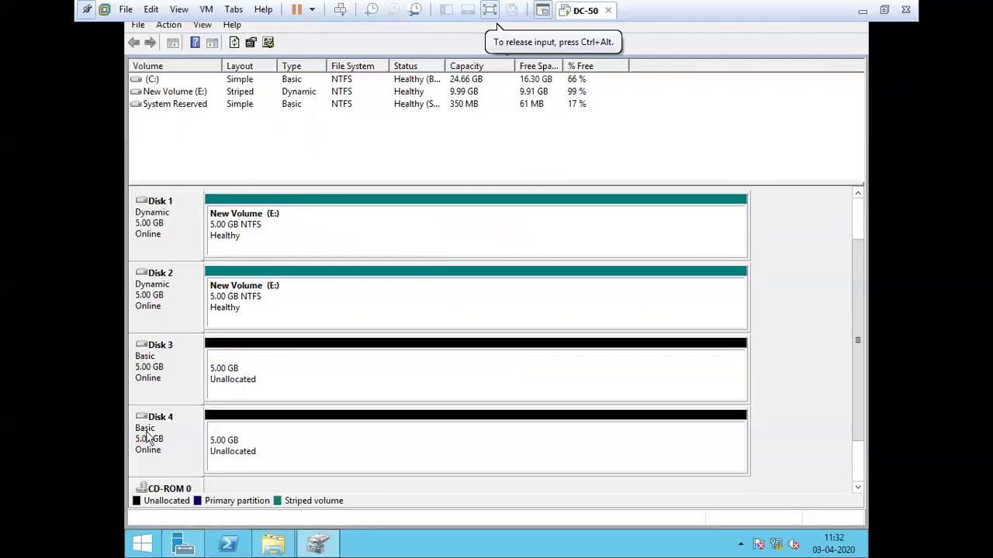
{"action": "left_click", "coordinate": [858, 194]}
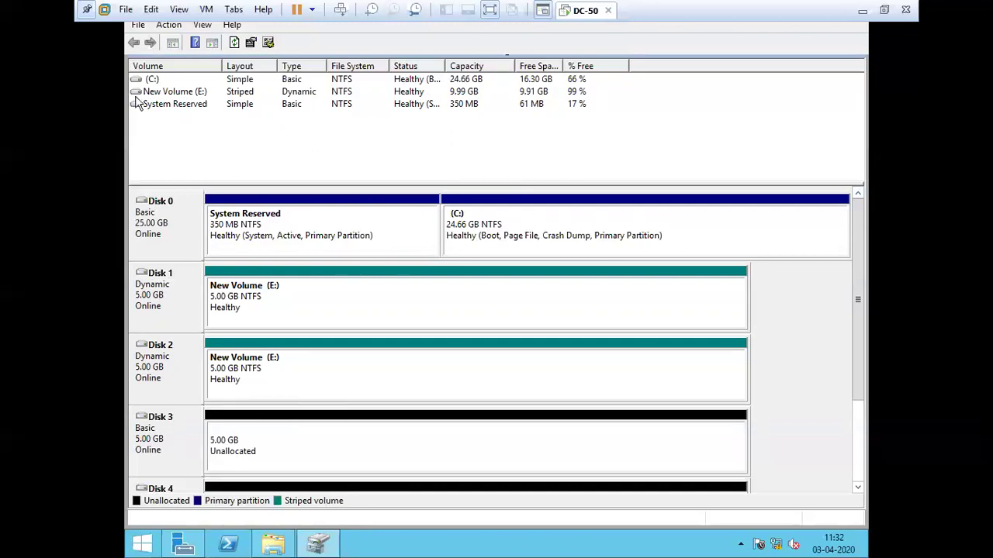
Check the striped volume E: and its capacity among the drives in File Explorer, and minimize the window.
{"action": "left_click", "coordinate": [185, 94]}
{"action": "left_click", "coordinate": [277, 545]}
{"action": "left_click", "coordinate": [418, 359]}
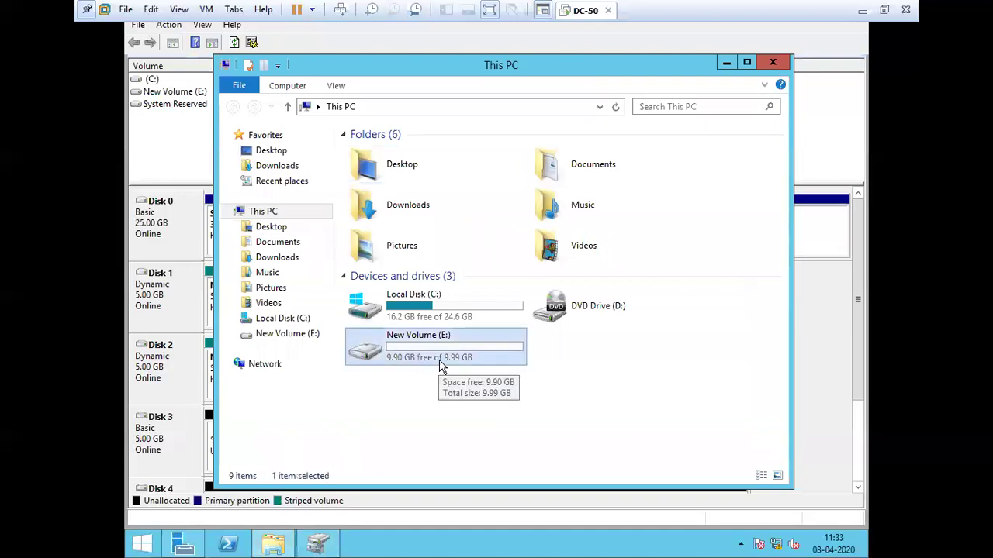
{"action": "left_click", "coordinate": [726, 64]}
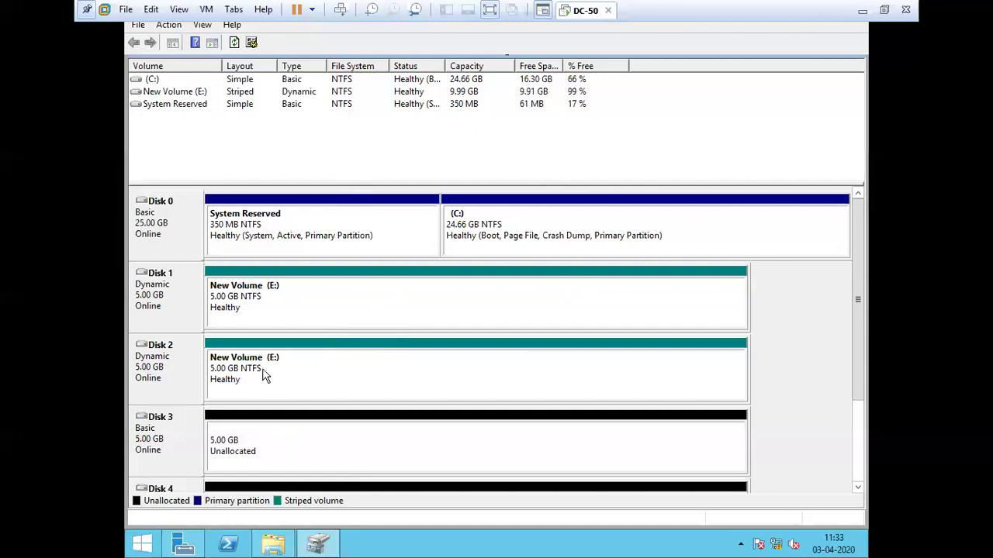
Return to the Paint drawing, add small green marks above both disk sketches and circle "Raid - 0" in the list.
{"action": "left_click", "coordinate": [882, 3]}
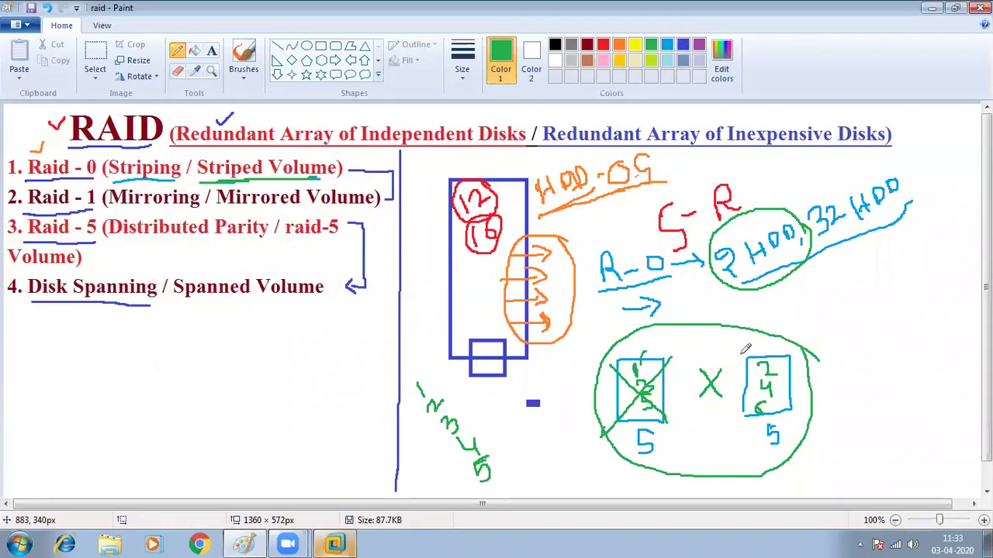
{"action": "mouse_move", "coordinate": [769, 347]}
{"action": "left_mouse_down"}
{"action": "mouse_move", "coordinate": [759, 359]}
{"action": "mouse_move", "coordinate": [774, 358]}
{"action": "left_mouse_up"}
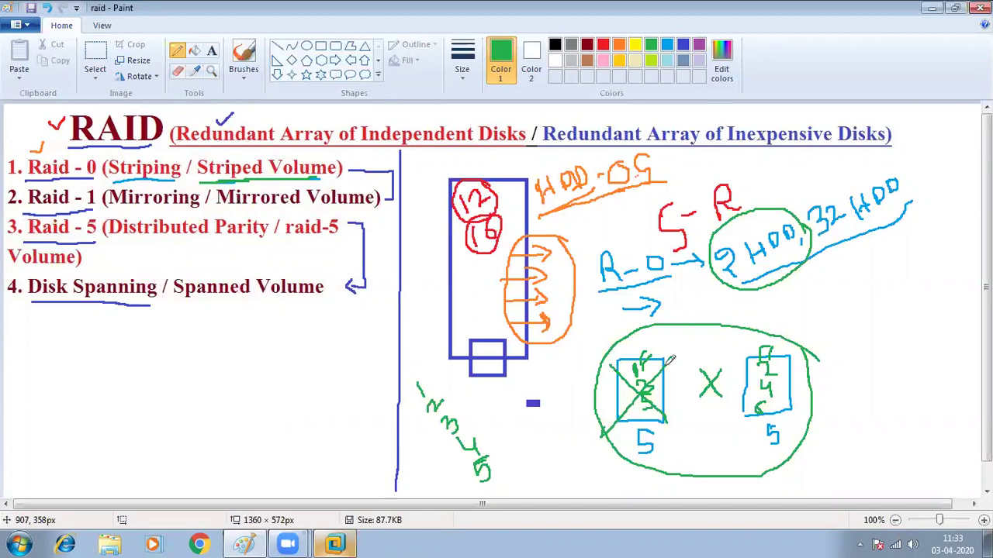
{"action": "mouse_move", "coordinate": [92, 158]}
{"action": "left_mouse_down"}
{"action": "mouse_move", "coordinate": [35, 155]}
{"action": "mouse_move", "coordinate": [29, 172]}
{"action": "mouse_move", "coordinate": [99, 178]}
{"action": "mouse_move", "coordinate": [101, 152]}
{"action": "left_mouse_up"}
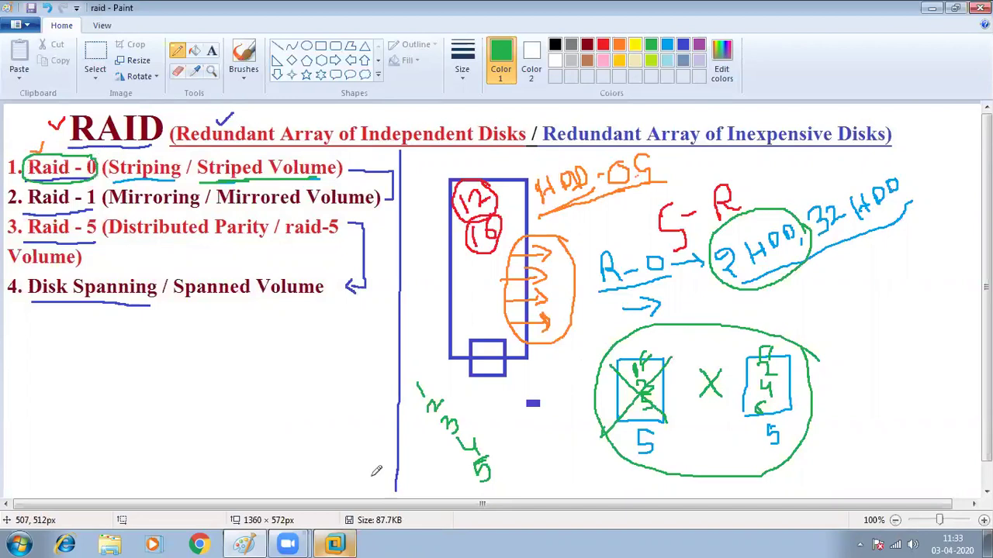
Switch to the DC-50 virtual machine and delete the striped volume E: from Disk 1 and Disk 2.
{"action": "left_click", "coordinate": [335, 544]}
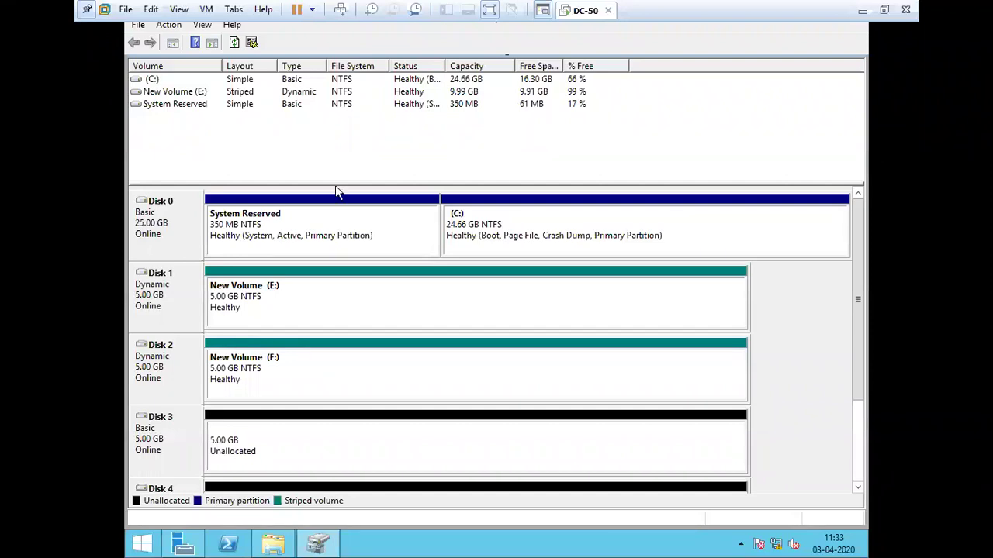
{"action": "left_click", "coordinate": [216, 92]}
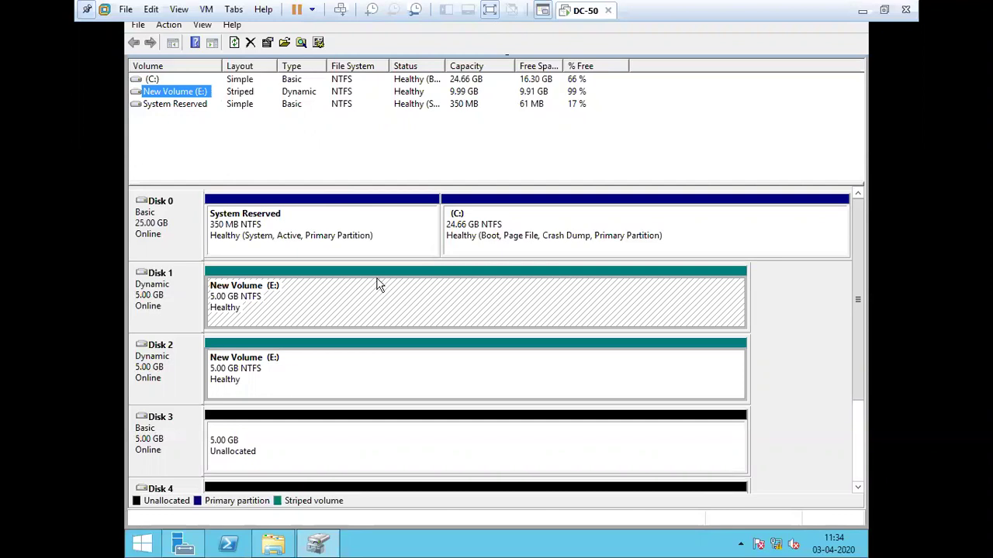
{"action": "right_click", "coordinate": [282, 303]}
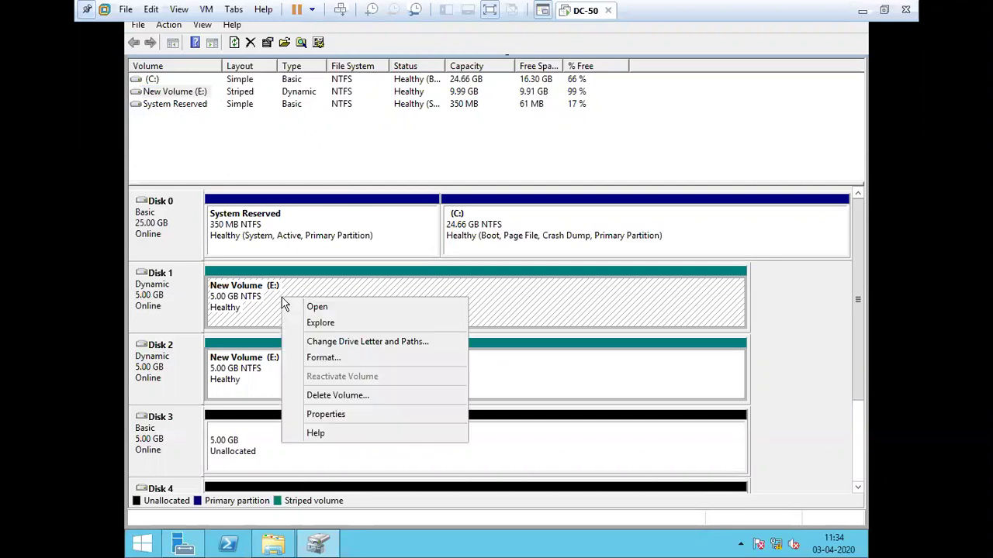
{"action": "left_click", "coordinate": [342, 395]}
{"action": "left_click", "coordinate": [549, 323]}
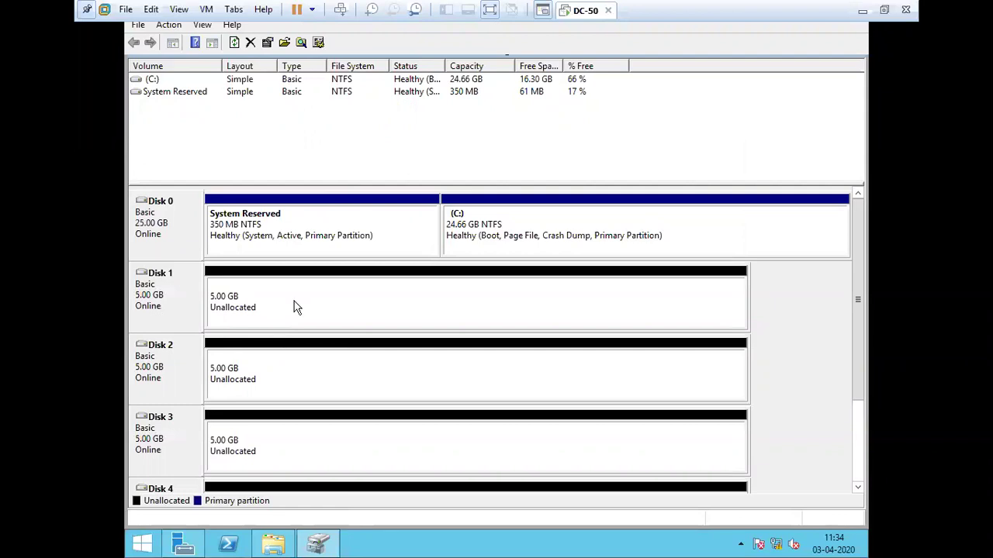
Return to the Paint drawing, underline "Raid - 1" in green and erase the RAID 0 notes and disk sketch.
{"action": "left_click", "coordinate": [861, 11]}
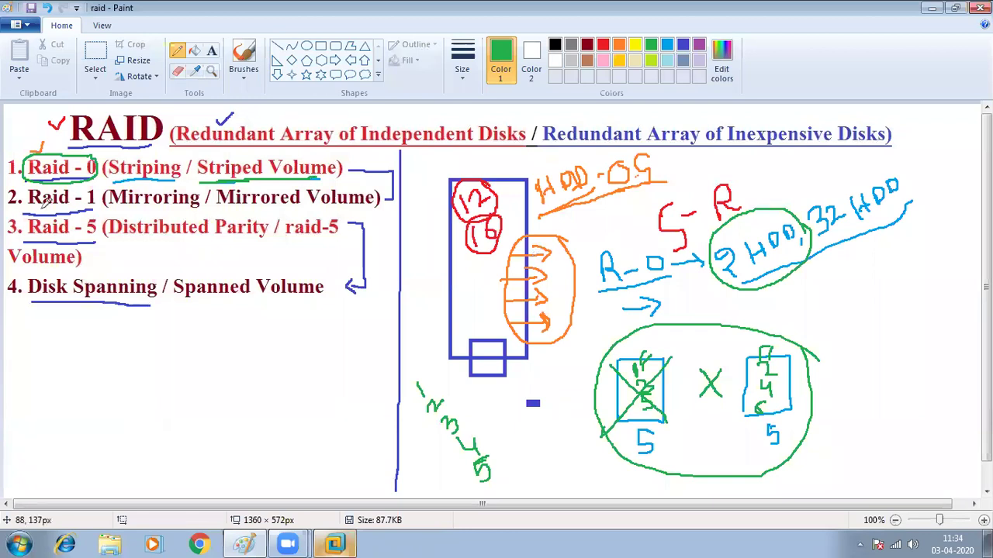
{"action": "left_click_drag", "start_coordinate": [20, 212], "coordinate": [75, 212]}
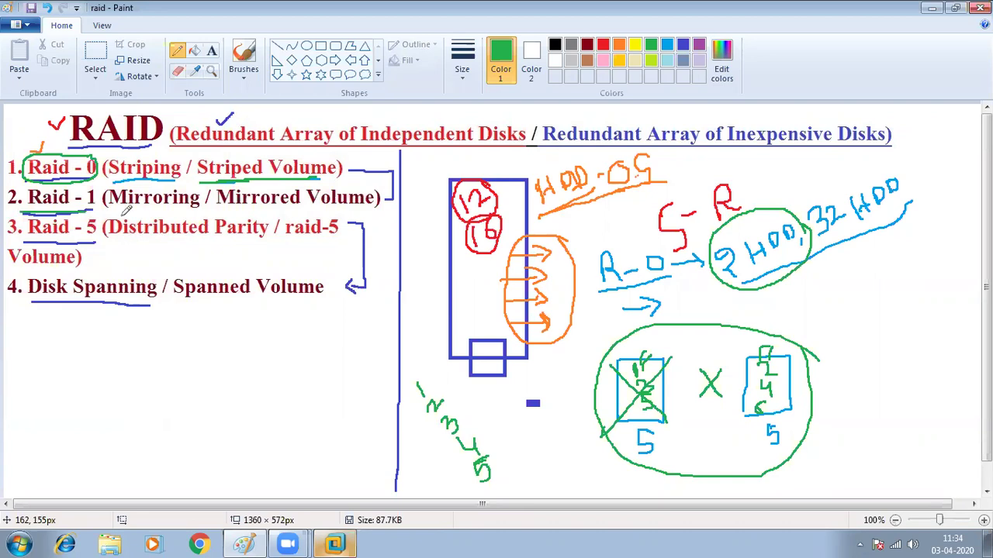
{"action": "left_click", "coordinate": [177, 71]}
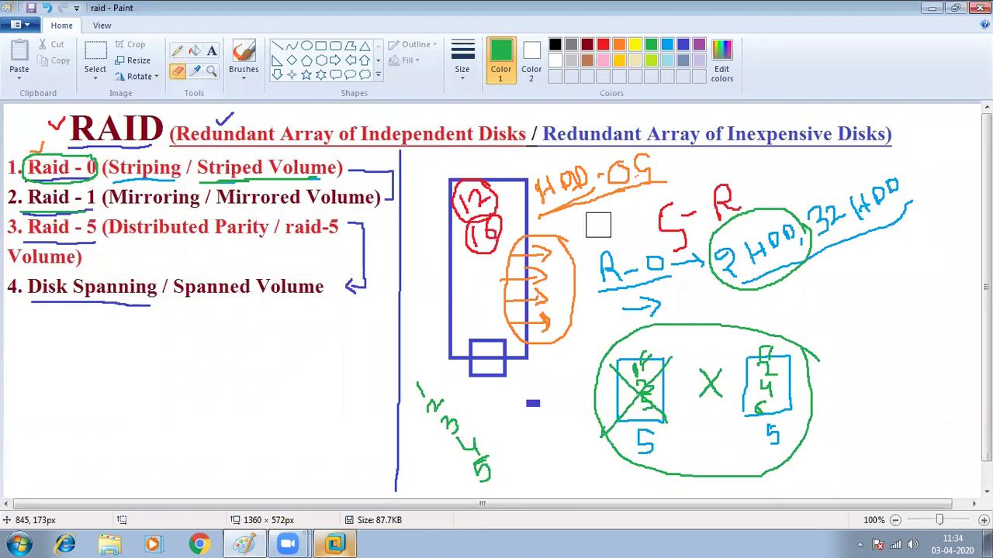
{"action": "mouse_move", "coordinate": [614, 270]}
{"action": "left_mouse_down"}
{"action": "mouse_move", "coordinate": [672, 261]}
{"action": "mouse_move", "coordinate": [656, 234]}
{"action": "mouse_move", "coordinate": [668, 313]}
{"action": "mouse_move", "coordinate": [592, 406]}
{"action": "mouse_move", "coordinate": [424, 389]}
{"action": "mouse_move", "coordinate": [601, 452]}
{"action": "mouse_move", "coordinate": [674, 346]}
{"action": "mouse_move", "coordinate": [834, 353]}
{"action": "mouse_move", "coordinate": [818, 410]}
{"action": "mouse_move", "coordinate": [632, 467]}
{"action": "mouse_move", "coordinate": [554, 442]}
{"action": "mouse_move", "coordinate": [756, 257]}
{"action": "mouse_move", "coordinate": [741, 217]}
{"action": "mouse_move", "coordinate": [841, 199]}
{"action": "mouse_move", "coordinate": [900, 210]}
{"action": "left_mouse_up"}
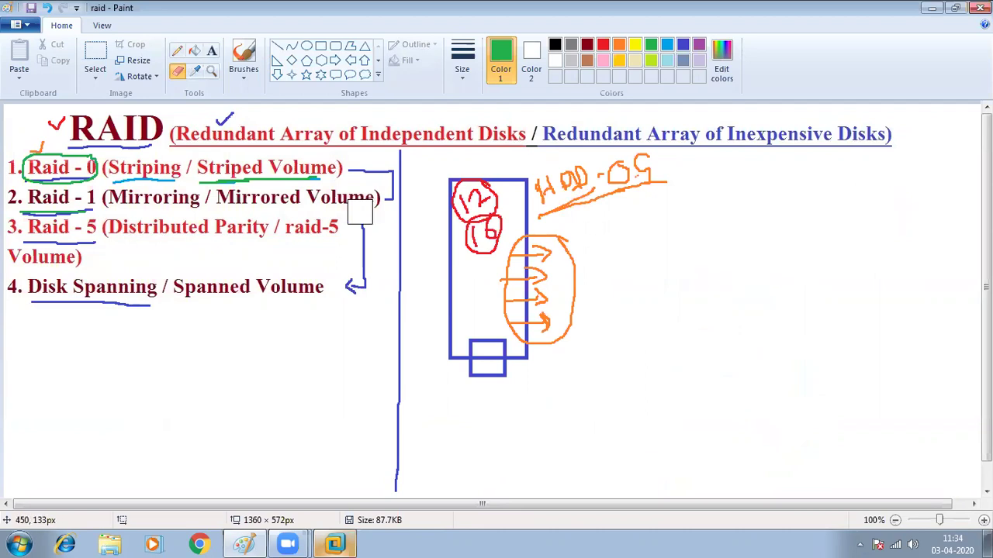
Underline "Mirroring" and "Mirrored" with the green pencil and write the underlined notes "R-1" and "2HDD" beside the server sketch.
{"action": "left_click", "coordinate": [177, 50]}
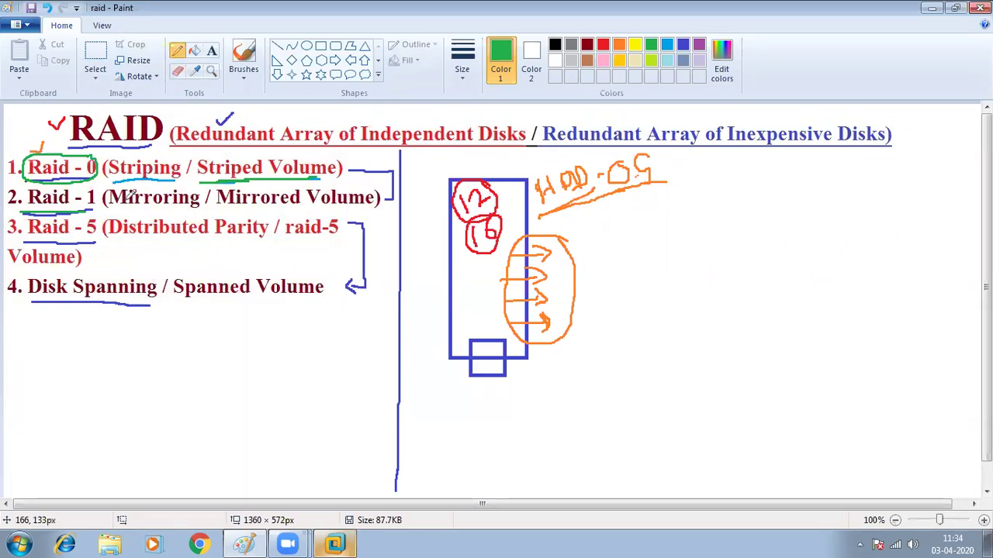
{"action": "left_click_drag", "start_coordinate": [110, 211], "coordinate": [319, 207]}
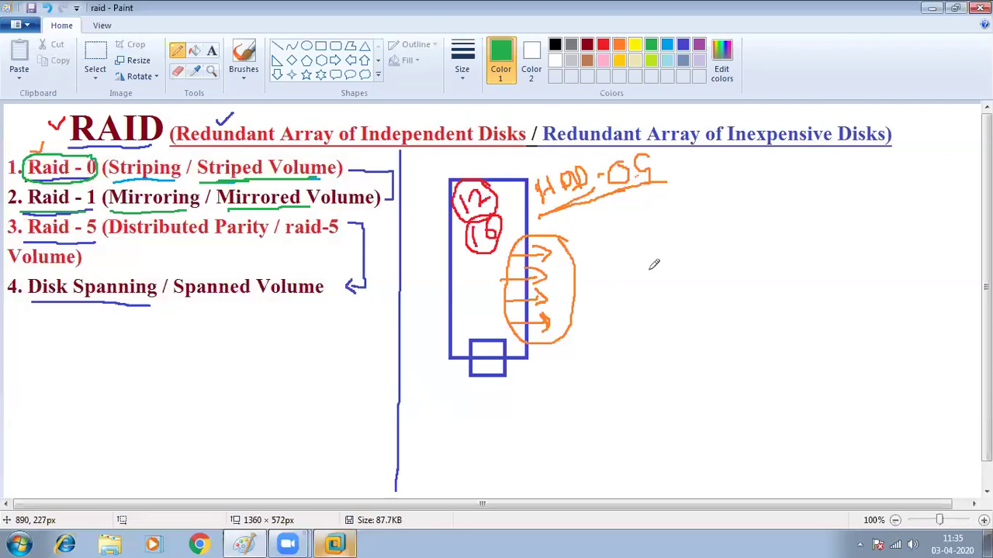
{"action": "mouse_move", "coordinate": [646, 264]}
{"action": "left_mouse_down"}
{"action": "mouse_move", "coordinate": [650, 245]}
{"action": "mouse_move", "coordinate": [679, 233]}
{"action": "left_mouse_up"}
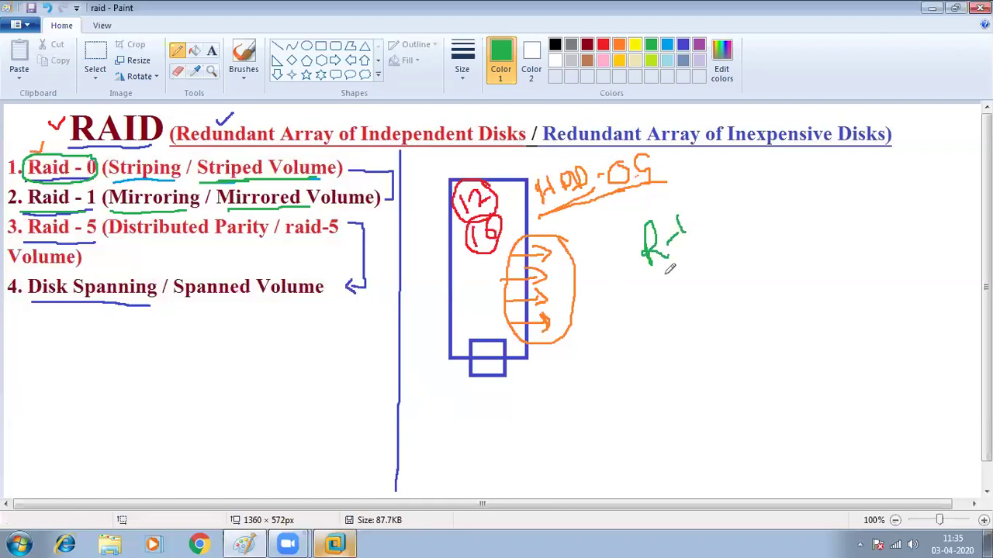
{"action": "mouse_move", "coordinate": [656, 286]}
{"action": "left_mouse_down"}
{"action": "mouse_move", "coordinate": [696, 245]}
{"action": "mouse_move", "coordinate": [680, 233]}
{"action": "left_mouse_up"}
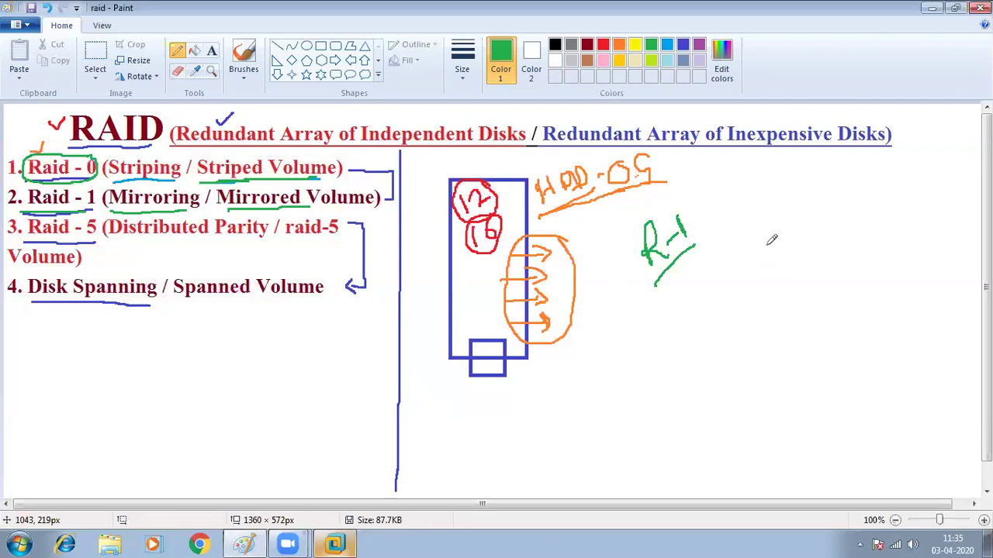
{"action": "left_click_drag", "start_coordinate": [762, 226], "coordinate": [782, 250]}
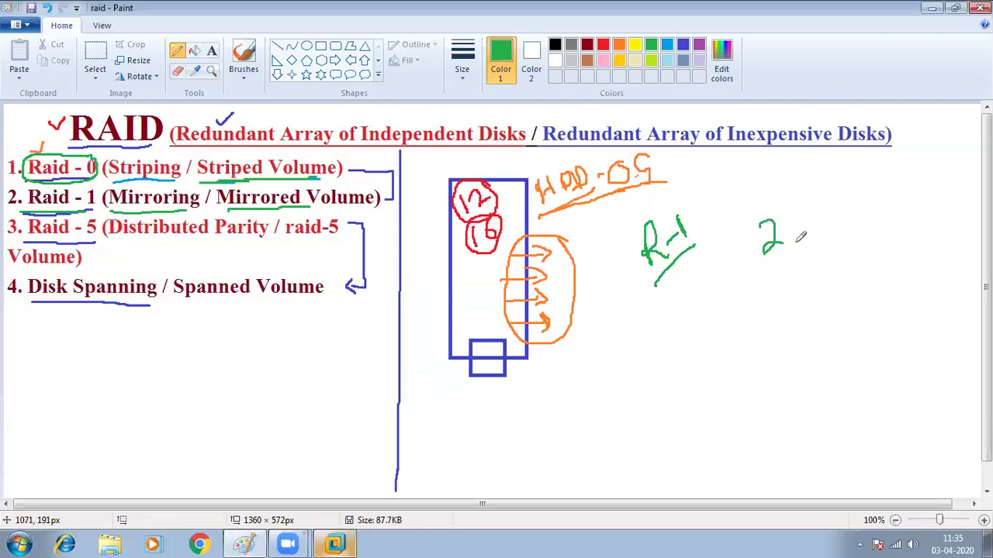
{"action": "mouse_move", "coordinate": [783, 214]}
{"action": "left_mouse_down"}
{"action": "mouse_move", "coordinate": [799, 237]}
{"action": "mouse_move", "coordinate": [794, 227]}
{"action": "mouse_move", "coordinate": [806, 226]}
{"action": "mouse_move", "coordinate": [820, 207]}
{"action": "mouse_move", "coordinate": [840, 223]}
{"action": "mouse_move", "coordinate": [780, 263]}
{"action": "left_mouse_up"}
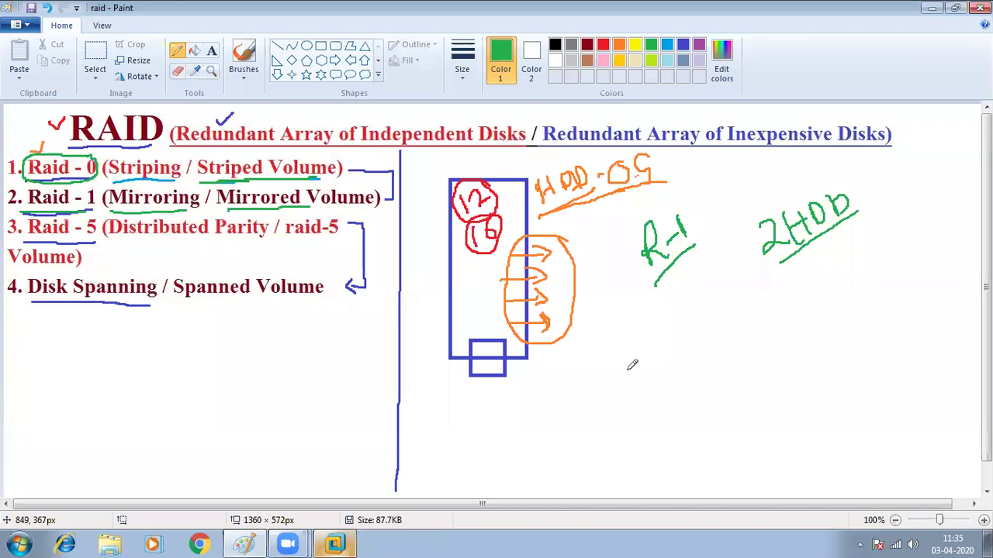
Draw two green disk rectangles side by side below the "R-1" note and label each one 5.
{"action": "left_click_drag", "start_coordinate": [621, 349], "coordinate": [624, 408]}
{"action": "mouse_move", "coordinate": [620, 348]}
{"action": "left_mouse_down"}
{"action": "mouse_move", "coordinate": [671, 349]}
{"action": "mouse_move", "coordinate": [652, 419]}
{"action": "mouse_move", "coordinate": [656, 446]}
{"action": "mouse_move", "coordinate": [661, 424]}
{"action": "left_mouse_up"}
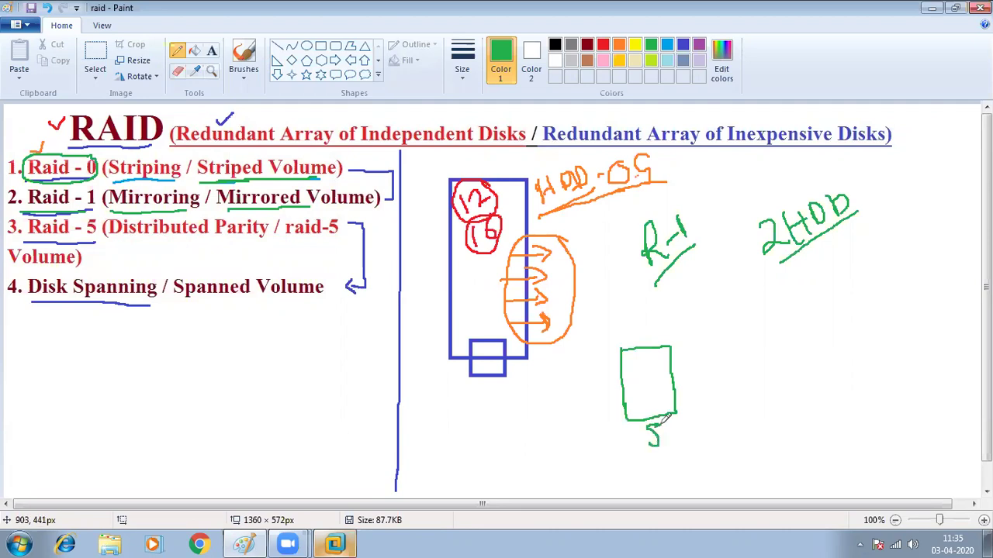
{"action": "left_click_drag", "start_coordinate": [742, 341], "coordinate": [751, 394]}
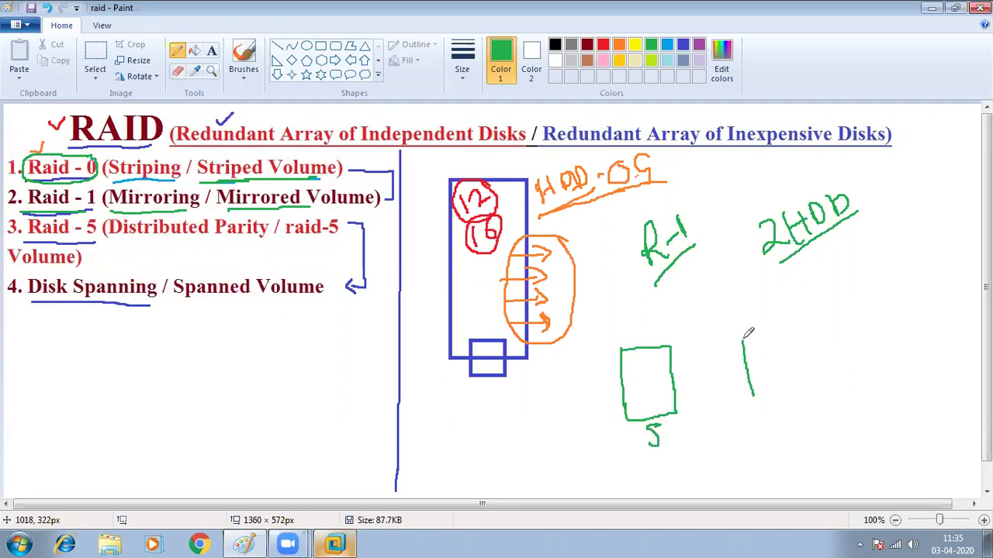
{"action": "mouse_move", "coordinate": [743, 339]}
{"action": "left_mouse_down"}
{"action": "mouse_move", "coordinate": [785, 380]}
{"action": "mouse_move", "coordinate": [764, 397]}
{"action": "mouse_move", "coordinate": [748, 395]}
{"action": "mouse_move", "coordinate": [769, 420]}
{"action": "left_mouse_up"}
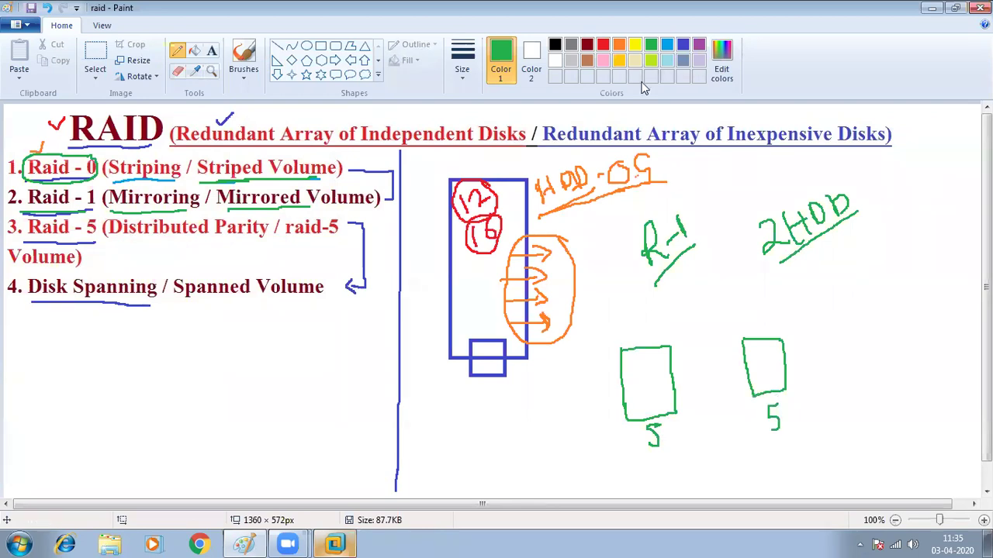
Number the two disks 1 and 2 in light blue and draw an arrow from disk 1 to disk 2.
{"action": "left_click", "coordinate": [668, 45]}
{"action": "left_click_drag", "start_coordinate": [636, 321], "coordinate": [641, 347]}
{"action": "left_click_drag", "start_coordinate": [749, 326], "coordinate": [764, 335]}
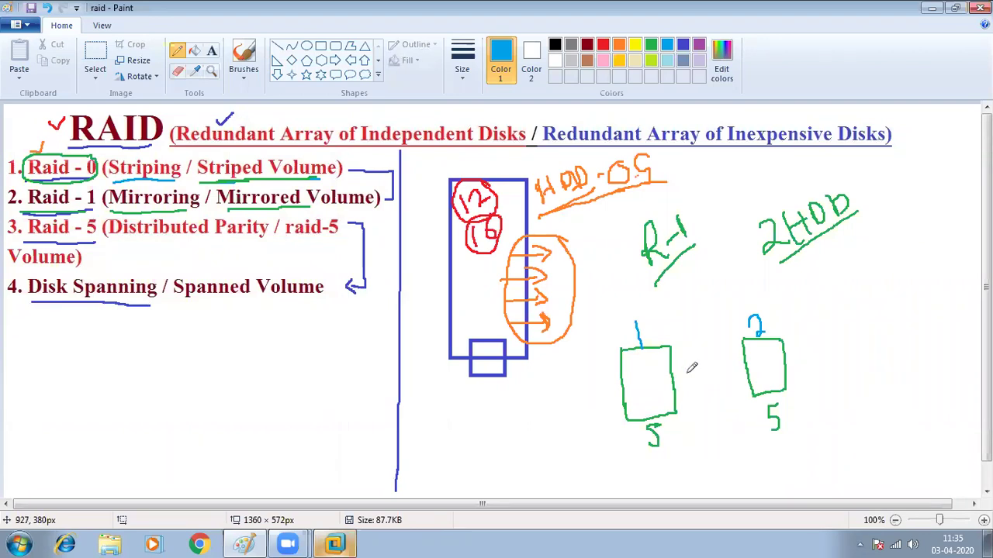
{"action": "mouse_move", "coordinate": [677, 380]}
{"action": "left_mouse_down"}
{"action": "mouse_move", "coordinate": [729, 364]}
{"action": "mouse_move", "coordinate": [739, 370]}
{"action": "mouse_move", "coordinate": [728, 385]}
{"action": "left_mouse_up"}
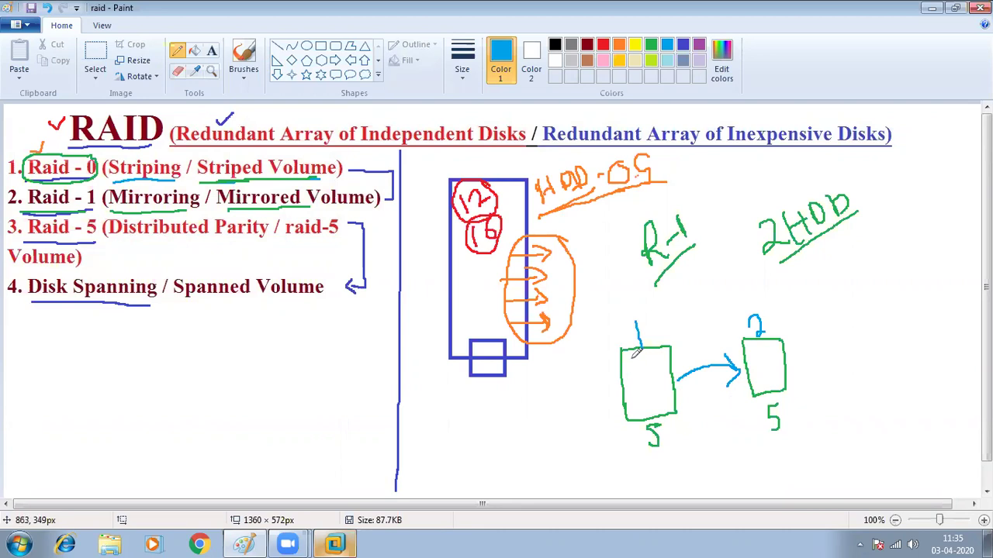
Write the data letters a and b inside both disks to show the mirrored copy.
{"action": "left_click_drag", "start_coordinate": [643, 363], "coordinate": [645, 370]}
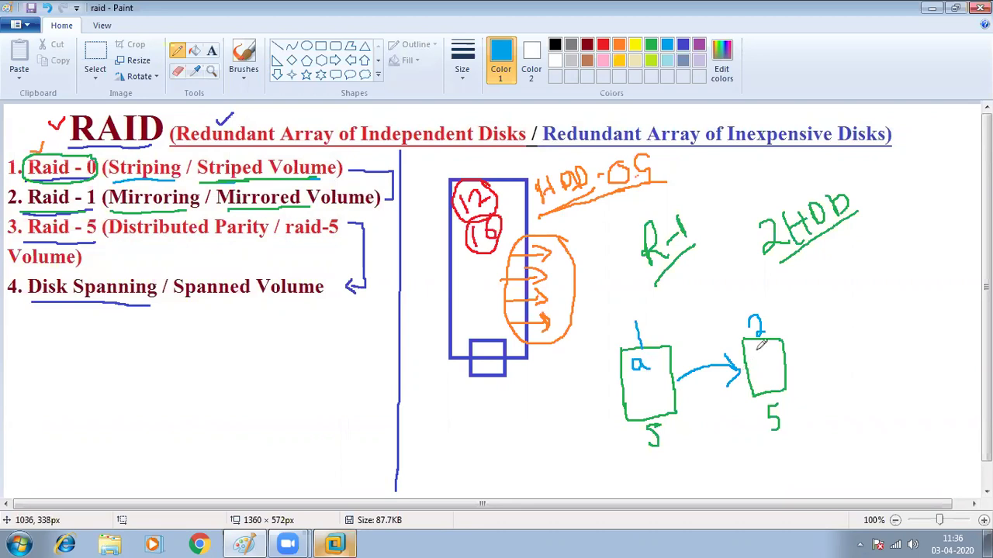
{"action": "left_click_drag", "start_coordinate": [758, 351], "coordinate": [759, 360]}
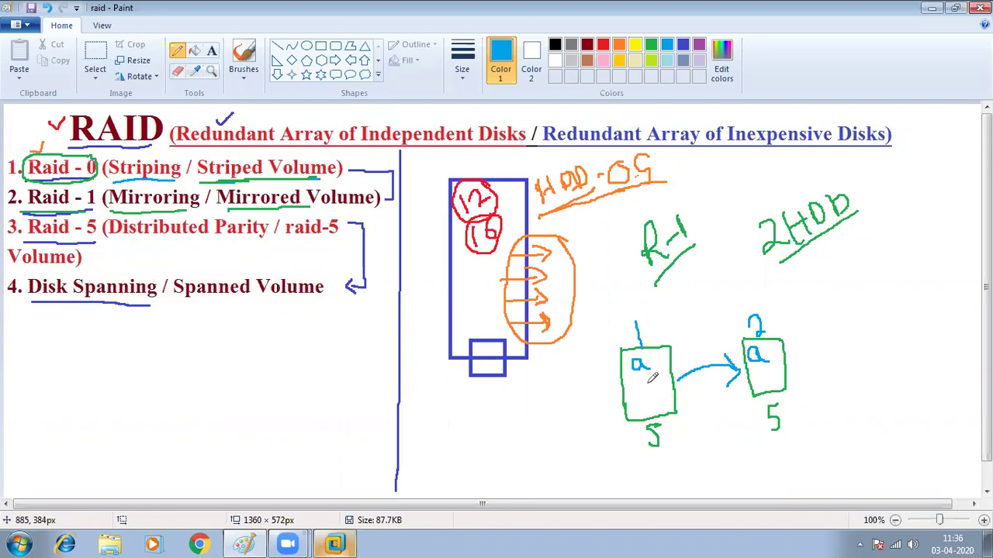
{"action": "mouse_move", "coordinate": [642, 371]}
{"action": "left_mouse_down"}
{"action": "mouse_move", "coordinate": [642, 393]}
{"action": "mouse_move", "coordinate": [653, 383]}
{"action": "mouse_move", "coordinate": [656, 392]}
{"action": "left_mouse_up"}
{"action": "mouse_move", "coordinate": [756, 363]}
{"action": "left_mouse_down"}
{"action": "mouse_move", "coordinate": [758, 380]}
{"action": "mouse_move", "coordinate": [766, 379]}
{"action": "left_mouse_up"}
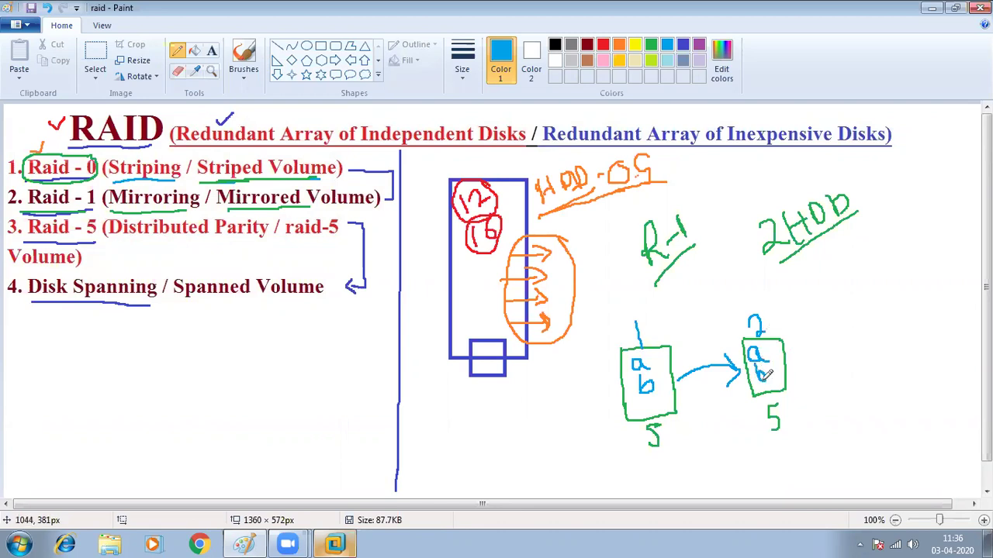
Bracket the two disk sizes together, write "= 10" next to them and add a circled 5 for the usable capacity.
{"action": "mouse_move", "coordinate": [665, 454]}
{"action": "left_mouse_down"}
{"action": "mouse_move", "coordinate": [715, 466]}
{"action": "mouse_move", "coordinate": [773, 451]}
{"action": "left_mouse_up"}
{"action": "left_click_drag", "start_coordinate": [790, 413], "coordinate": [807, 413]}
{"action": "mouse_move", "coordinate": [788, 419]}
{"action": "left_mouse_down"}
{"action": "mouse_move", "coordinate": [828, 419]}
{"action": "mouse_move", "coordinate": [840, 405]}
{"action": "mouse_move", "coordinate": [851, 425]}
{"action": "left_mouse_up"}
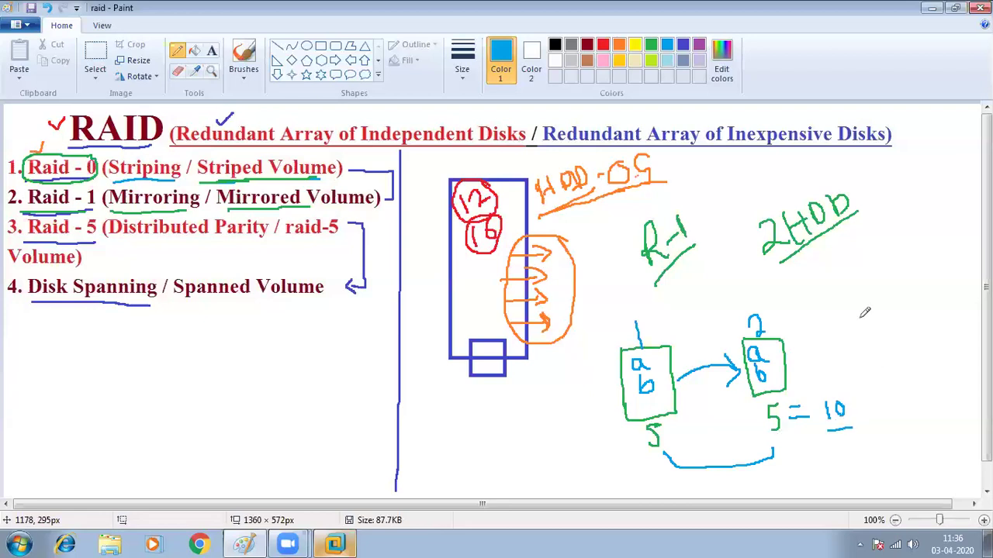
{"action": "mouse_move", "coordinate": [872, 302]}
{"action": "left_mouse_down"}
{"action": "mouse_move", "coordinate": [876, 338]}
{"action": "mouse_move", "coordinate": [901, 290]}
{"action": "left_mouse_up"}
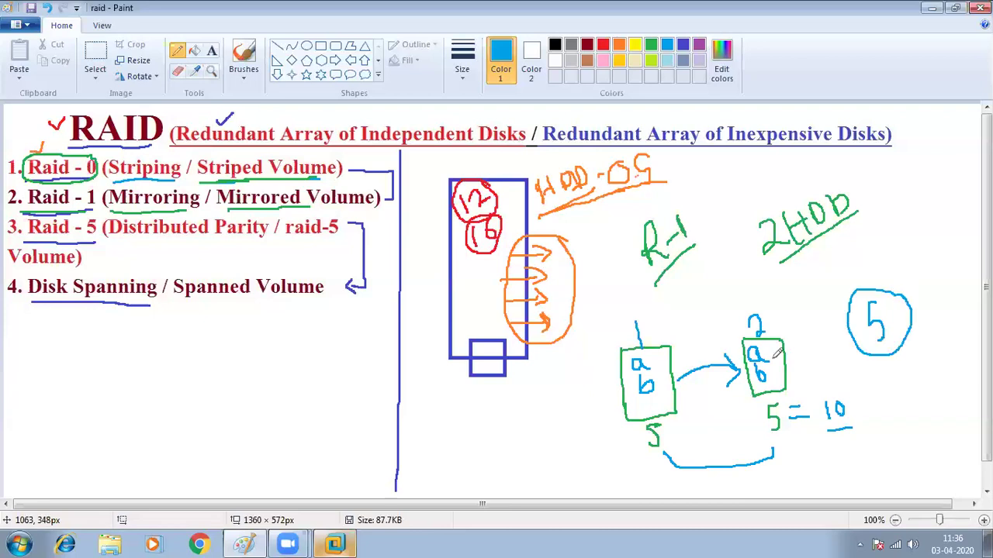
Circle both mirrored disks, cross out disk 1 as failed and put a check mark on disk 2.
{"action": "mouse_move", "coordinate": [672, 326]}
{"action": "left_mouse_down"}
{"action": "mouse_move", "coordinate": [631, 312]}
{"action": "mouse_move", "coordinate": [626, 406]}
{"action": "mouse_move", "coordinate": [684, 424]}
{"action": "left_mouse_up"}
{"action": "mouse_move", "coordinate": [783, 309]}
{"action": "left_mouse_down"}
{"action": "mouse_move", "coordinate": [750, 293]}
{"action": "mouse_move", "coordinate": [729, 405]}
{"action": "left_mouse_up"}
{"action": "mouse_move", "coordinate": [797, 405]}
{"action": "left_mouse_down"}
{"action": "mouse_move", "coordinate": [806, 335]}
{"action": "mouse_move", "coordinate": [784, 303]}
{"action": "left_mouse_up"}
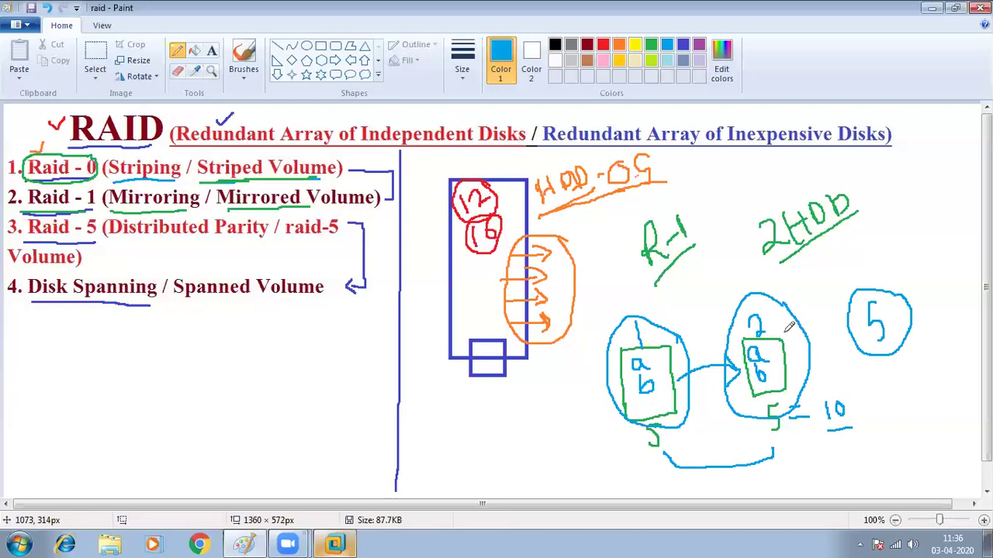
{"action": "left_click_drag", "start_coordinate": [678, 333], "coordinate": [630, 411]}
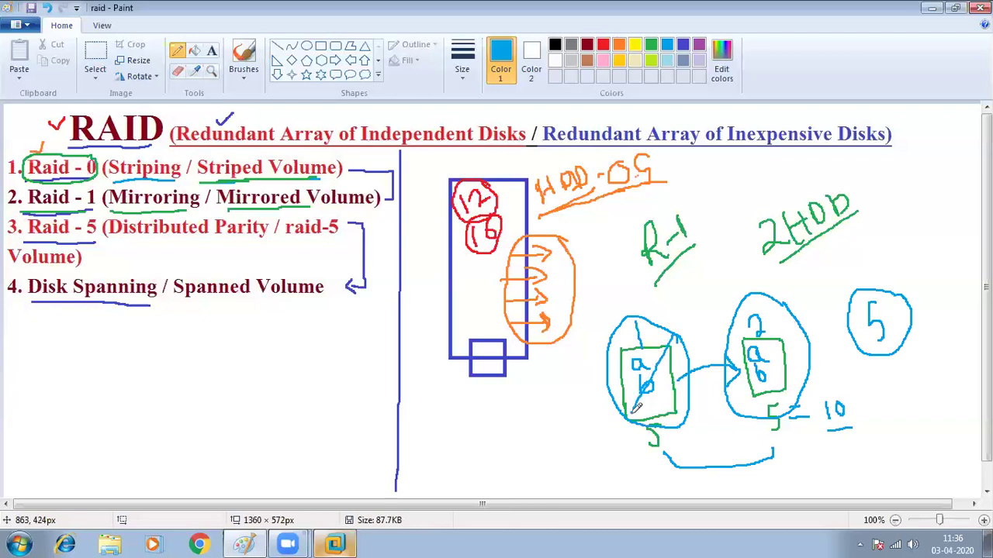
{"action": "left_click_drag", "start_coordinate": [619, 335], "coordinate": [678, 396]}
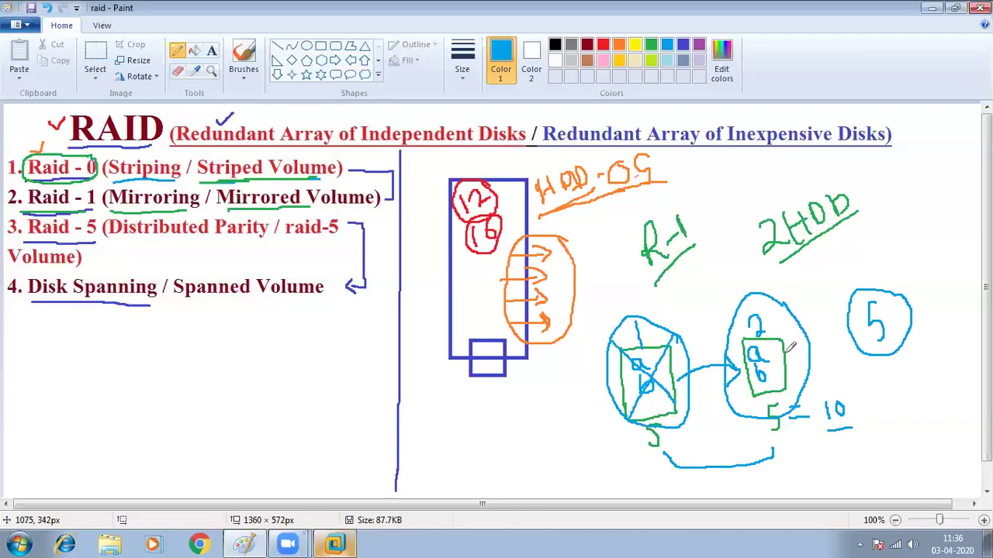
{"action": "left_click_drag", "start_coordinate": [787, 331], "coordinate": [808, 304]}
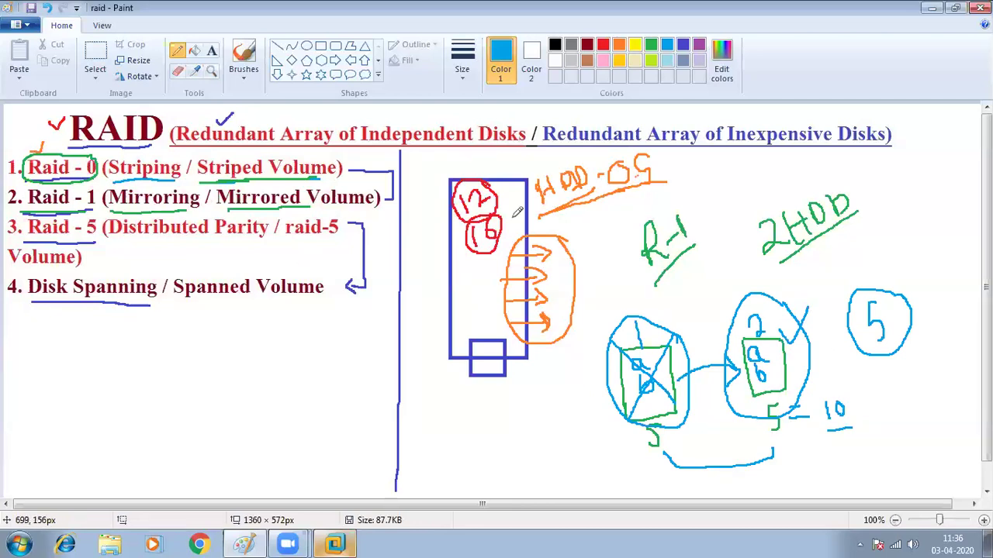
Switch to the DC-50 virtual machine and check the existing drives in This PC.
{"action": "left_click", "coordinate": [339, 543]}
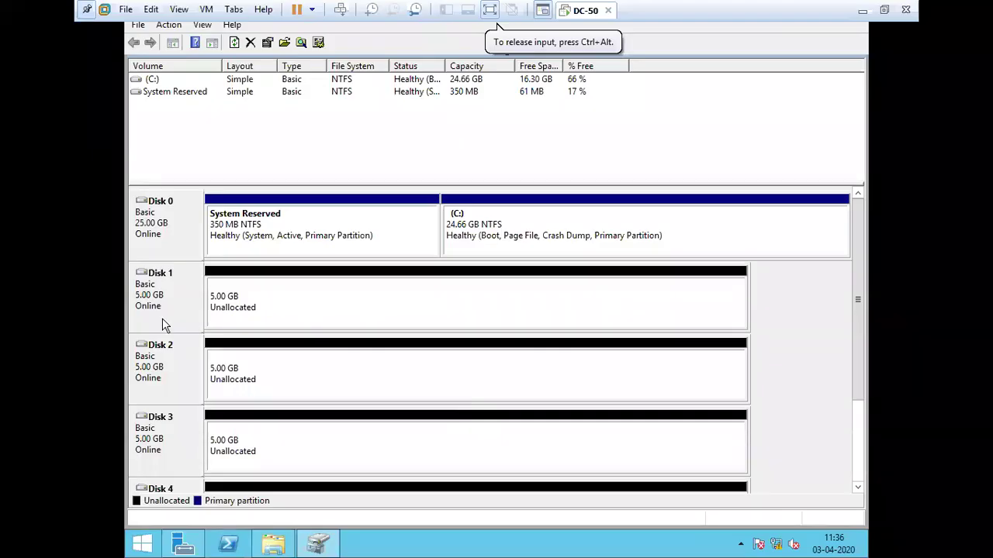
{"action": "left_click", "coordinate": [274, 546]}
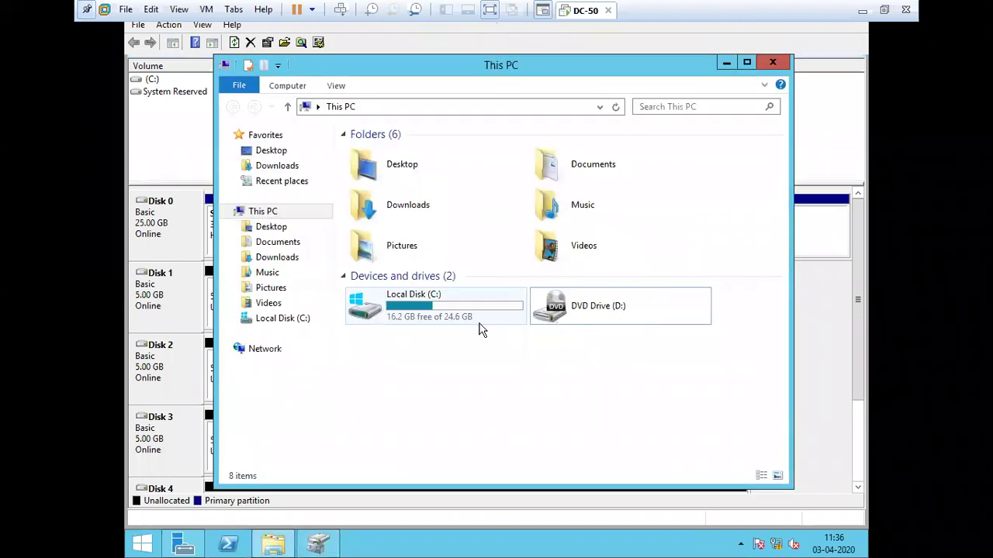
{"action": "left_click", "coordinate": [726, 65]}
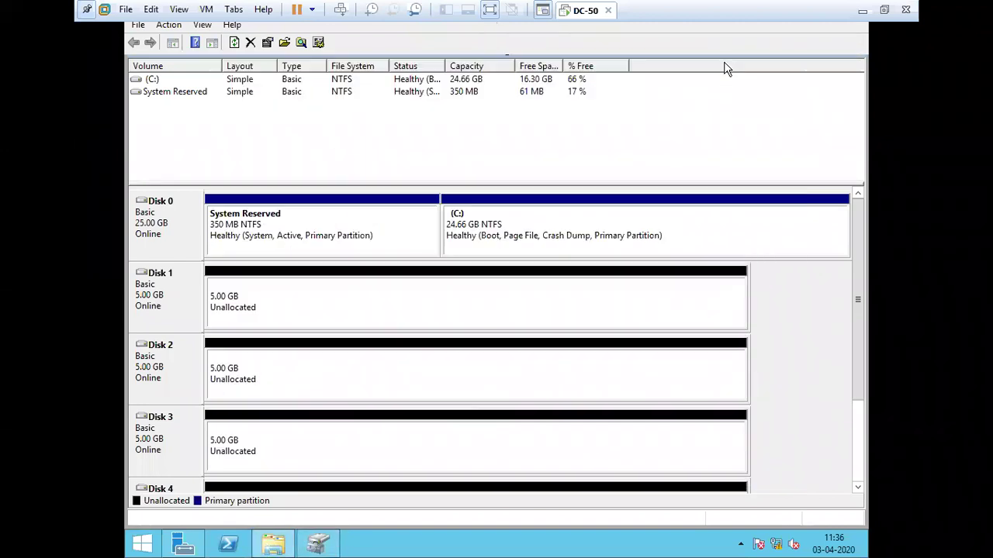
Start a new mirrored volume on the unallocated Disk 1 and add Disk 2 as its mirror, using 5117 MB.
{"action": "right_click", "coordinate": [244, 288]}
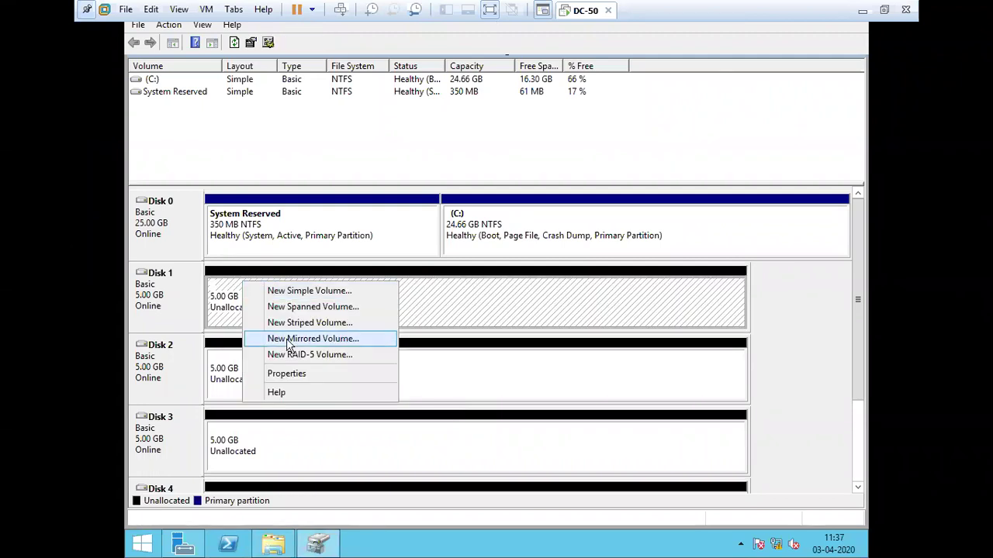
{"action": "left_click", "coordinate": [315, 342]}
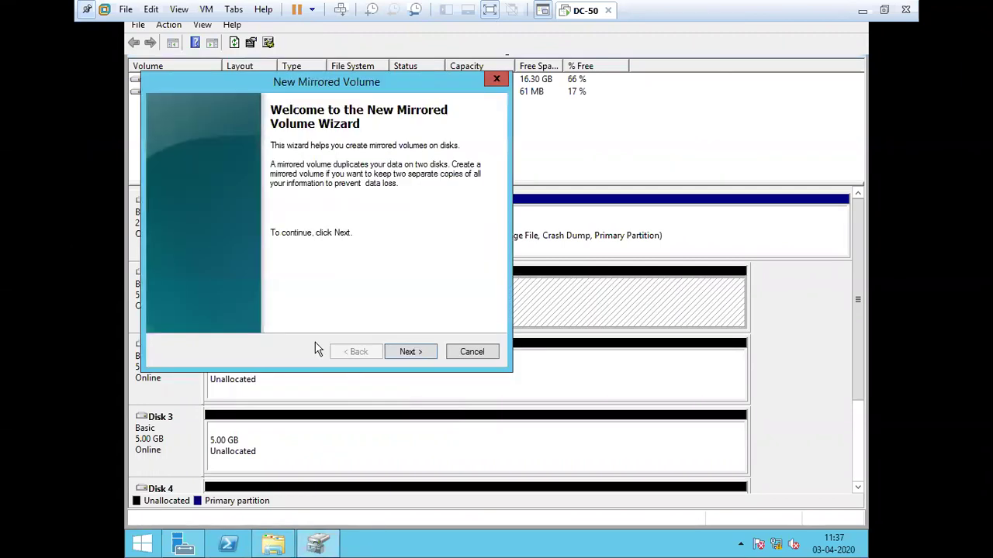
{"action": "left_click", "coordinate": [404, 353]}
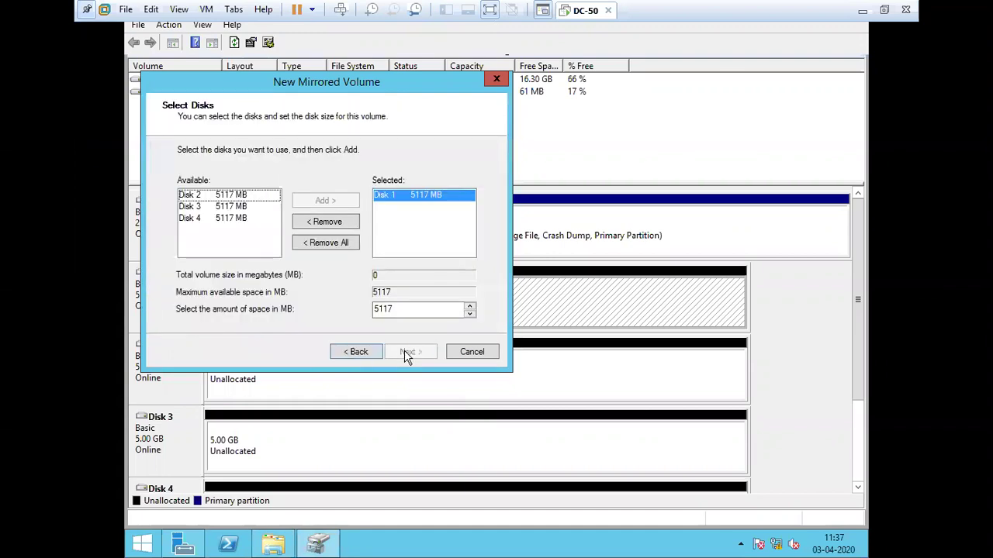
{"action": "left_click", "coordinate": [222, 198]}
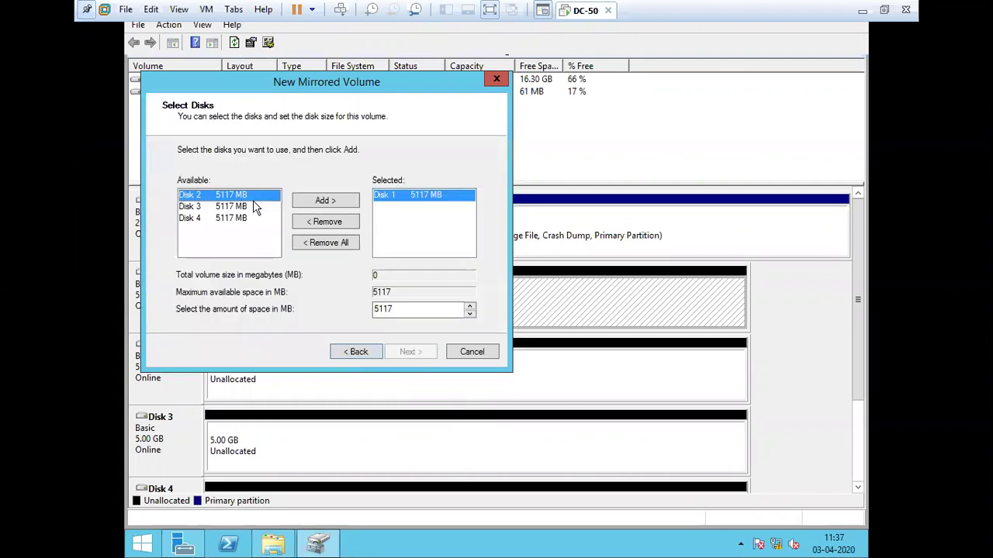
{"action": "left_click", "coordinate": [323, 204]}
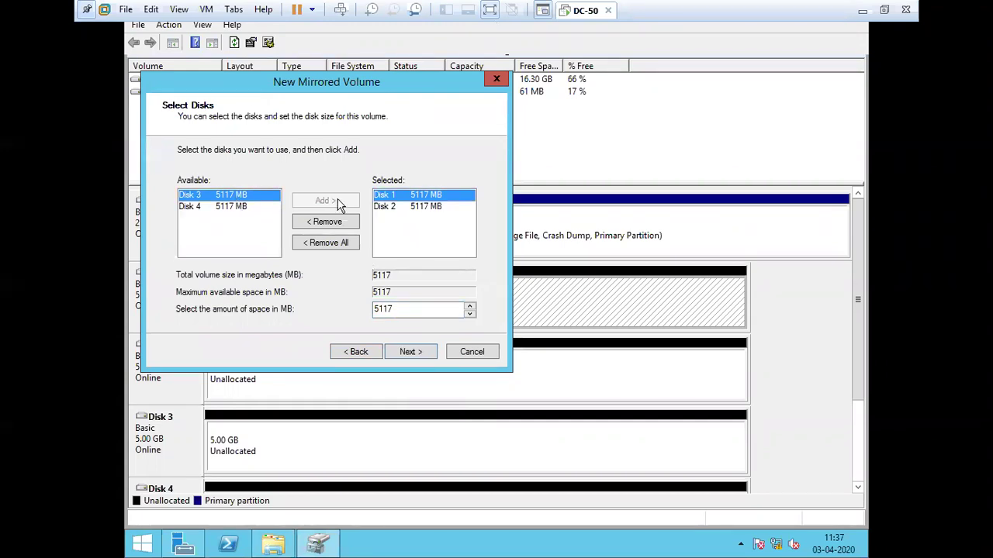
{"action": "left_click", "coordinate": [403, 229]}
{"action": "left_click", "coordinate": [408, 208]}
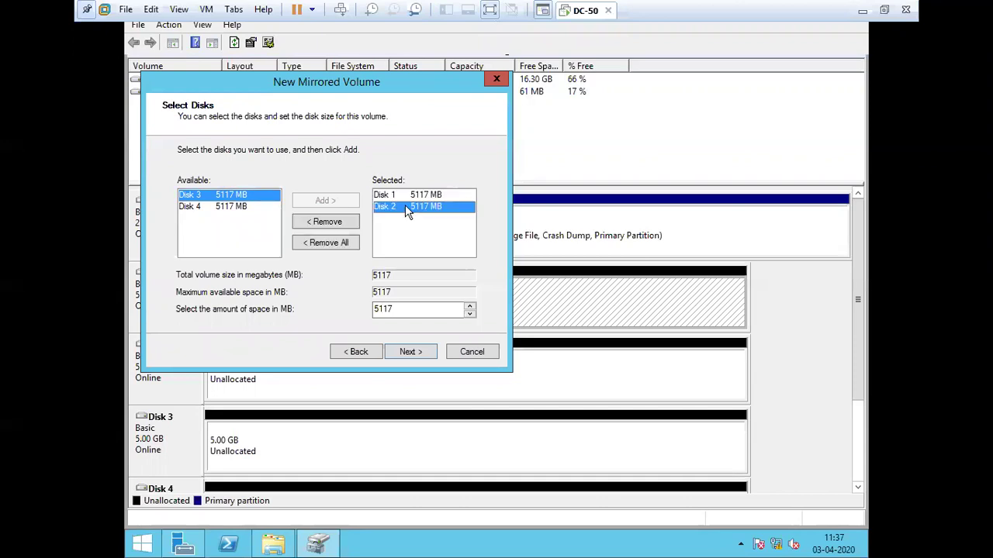
Create the mirrored volume with drive letter E and an NTFS quick format, accepting the conversion to dynamic disks.
{"action": "left_click", "coordinate": [412, 354]}
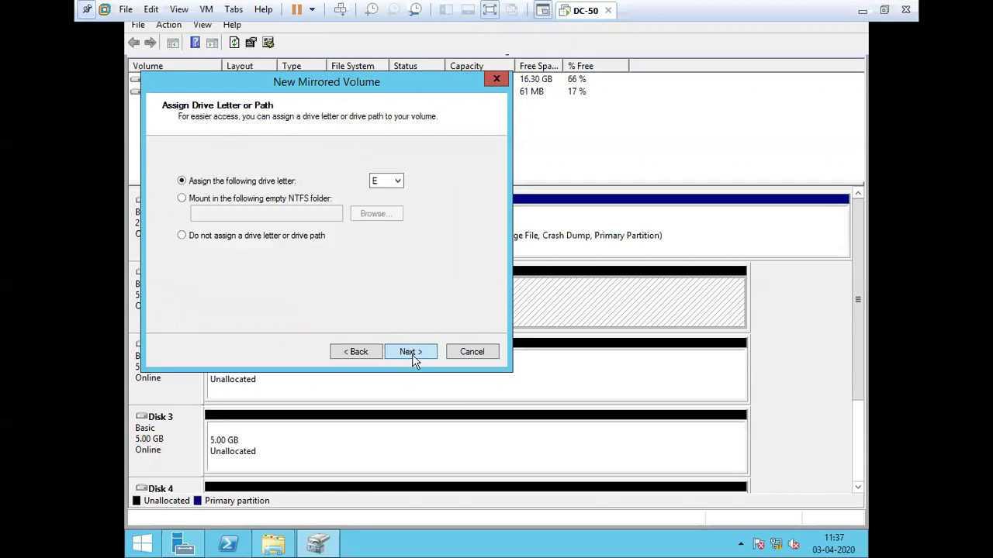
{"action": "left_click", "coordinate": [412, 355]}
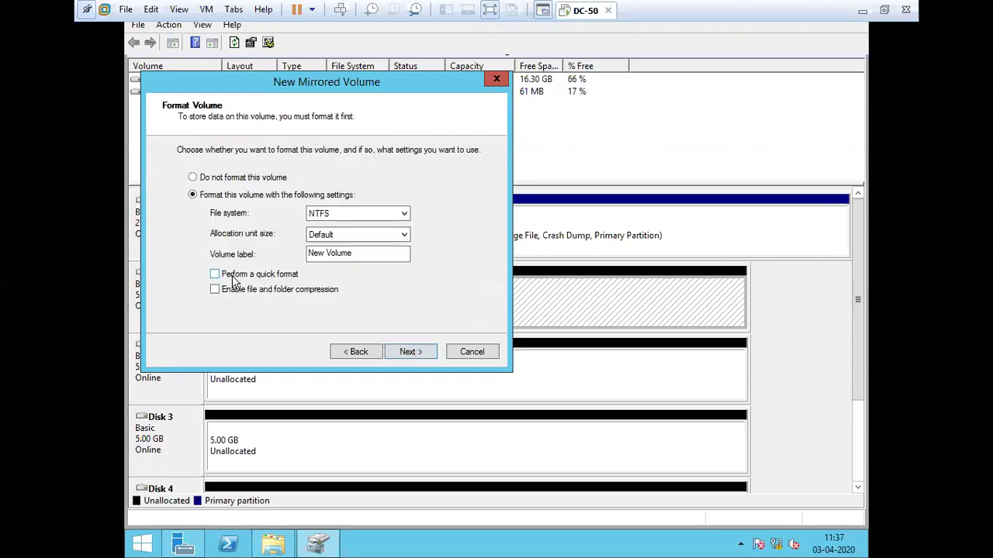
{"action": "left_click", "coordinate": [232, 276]}
{"action": "left_click", "coordinate": [406, 354]}
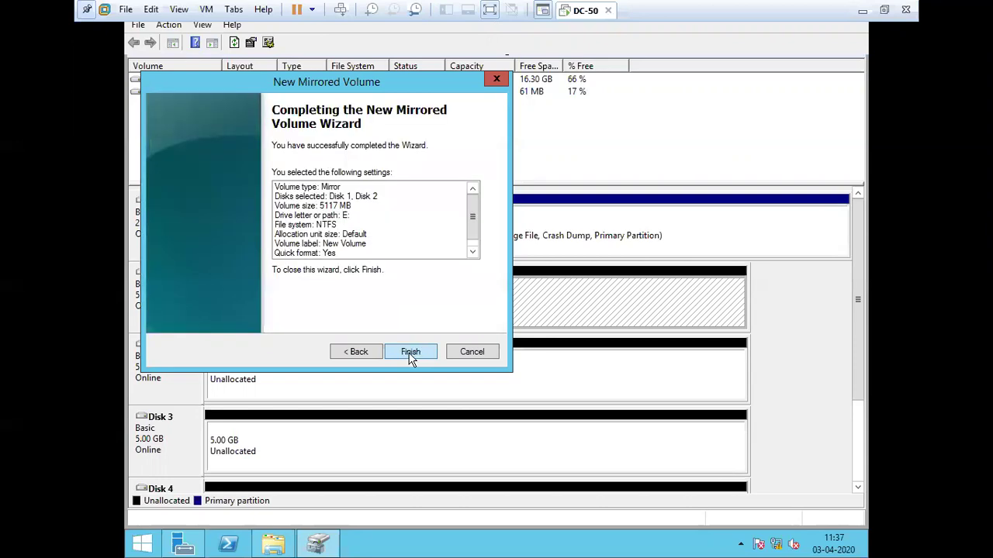
{"action": "left_click", "coordinate": [410, 352]}
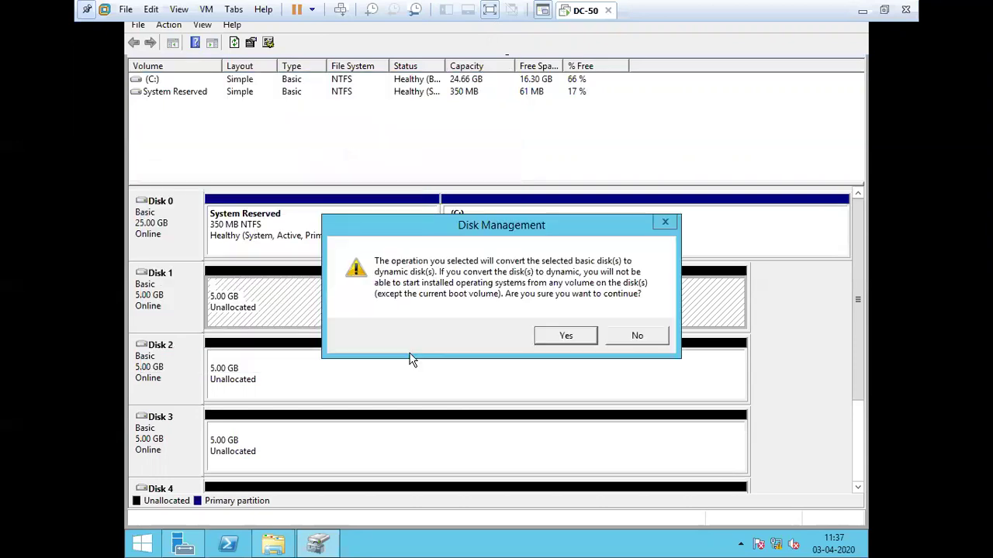
{"action": "left_click", "coordinate": [566, 336]}
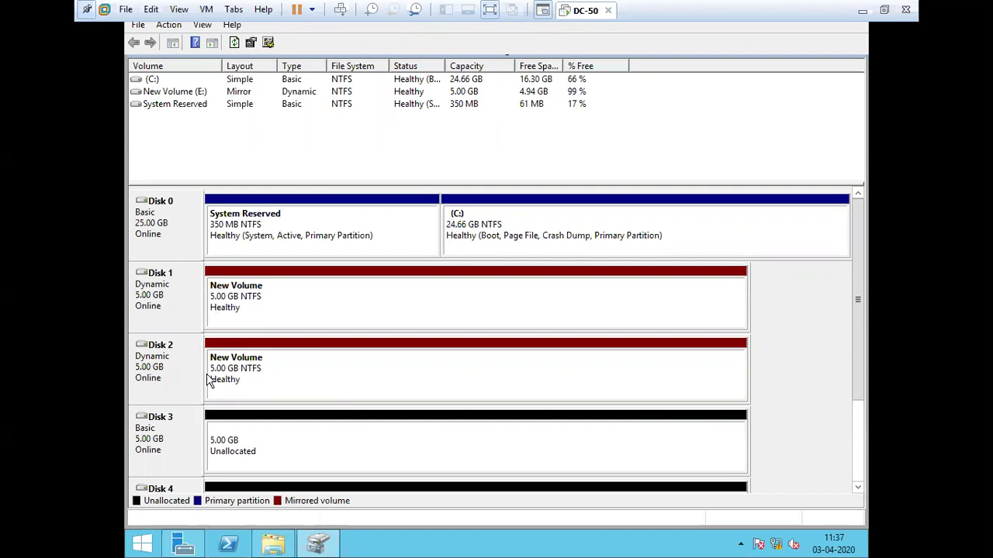
Select the mirrored New Volume (E:) and check its capacity in This PC.
{"action": "left_click", "coordinate": [186, 92]}
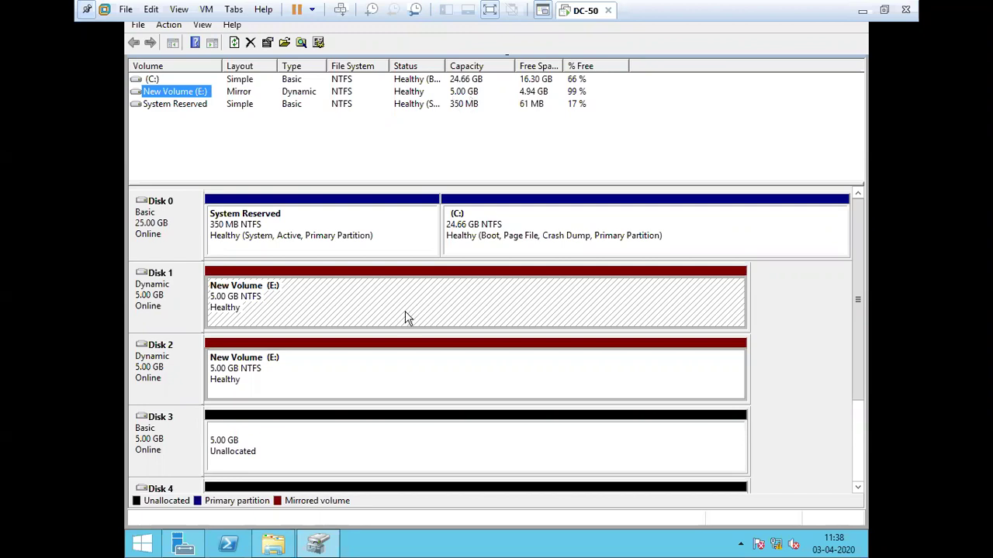
{"action": "left_click", "coordinate": [274, 545]}
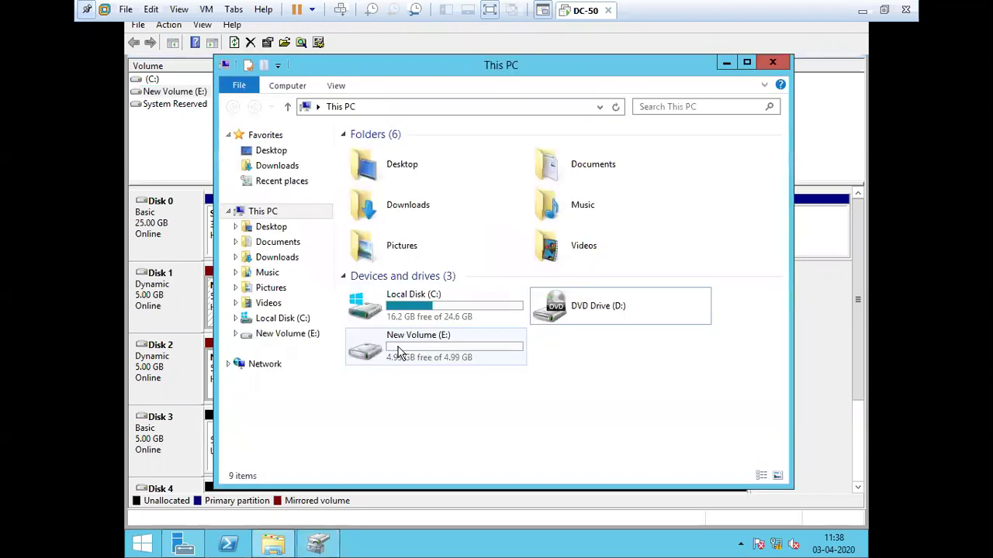
{"action": "left_click", "coordinate": [727, 63]}
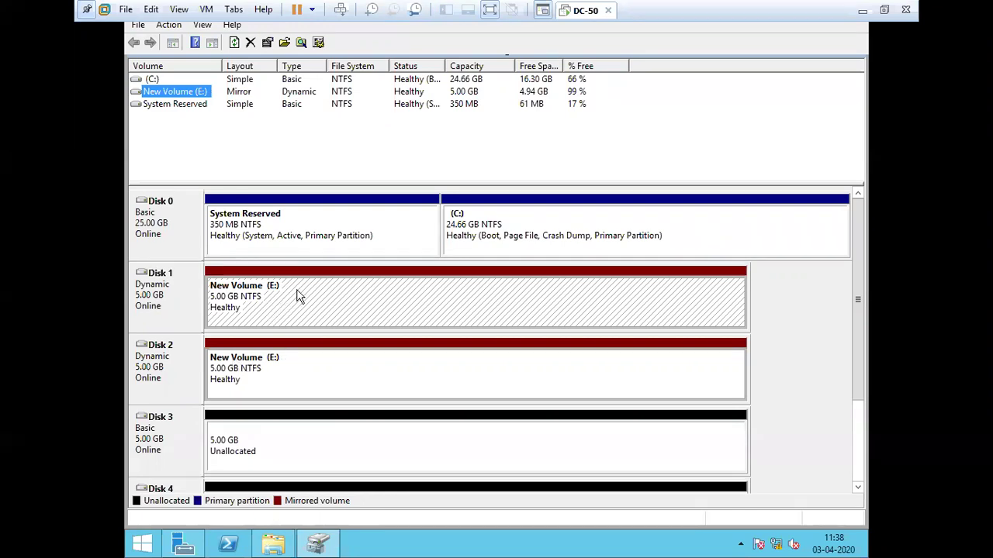
Create a text document named tset1 on New Volume (E:).
{"action": "left_click", "coordinate": [273, 550]}
{"action": "double_click", "coordinate": [457, 353]}
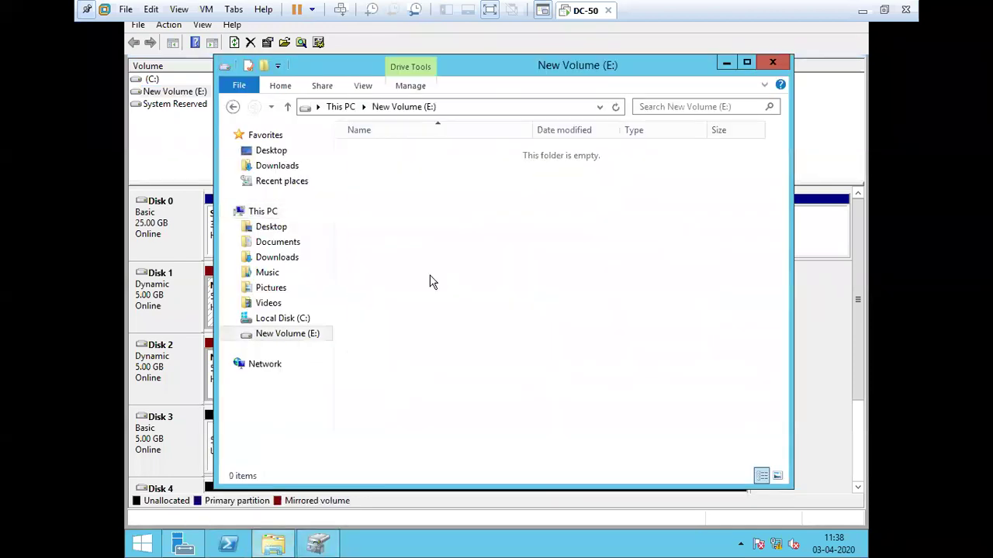
{"action": "right_click", "coordinate": [400, 243]}
{"action": "mouse_move", "coordinate": [473, 392]}
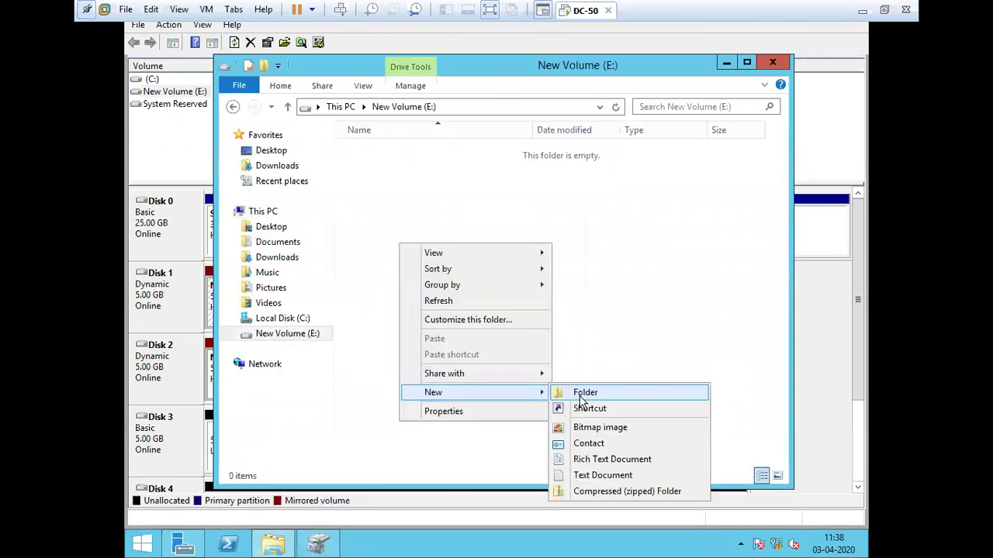
{"action": "left_click", "coordinate": [603, 475]}
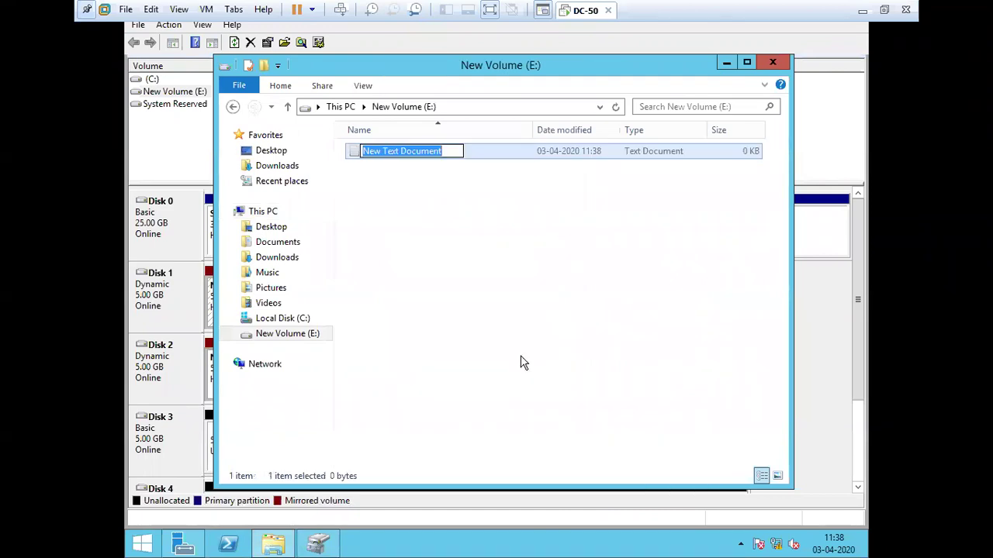
{"action": "type", "text": "tset1"}
{"action": "left_click", "coordinate": [394, 181]}
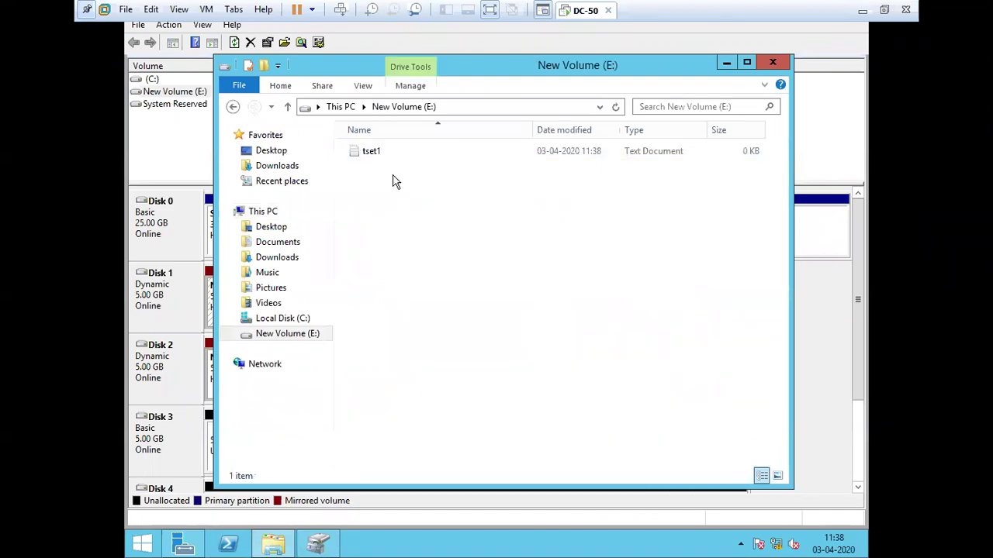
Write "hello" in the tset1 document, save it and close the file and folder windows.
{"action": "double_click", "coordinate": [371, 151]}
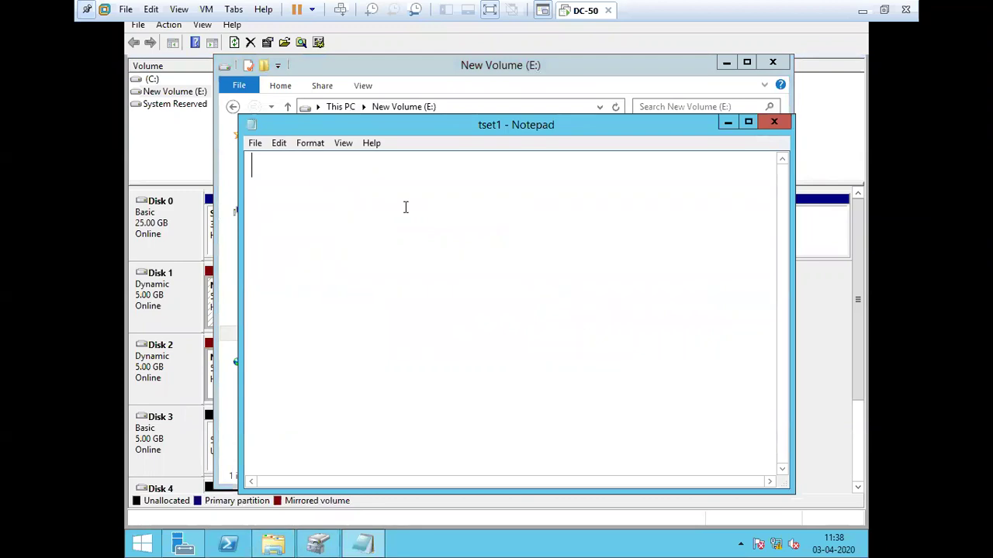
{"action": "type", "text": "hello"}
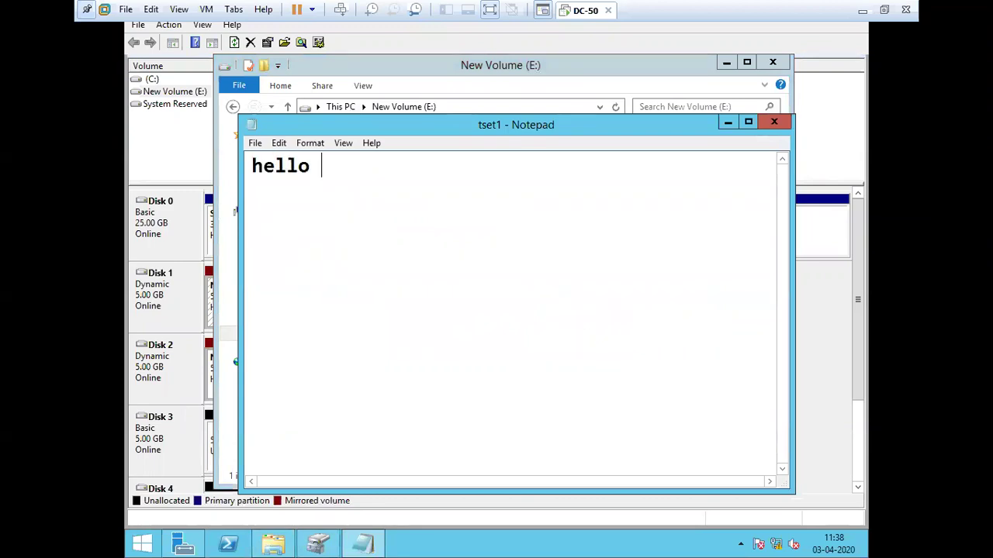
{"action": "key", "text": "BackSpace"}
{"action": "key", "text": "BackSpace"}
{"action": "key", "text": "BackSpace"}
{"action": "key", "text": "BackSpace"}
{"action": "type", "text": "llo"}
{"action": "left_click", "coordinate": [788, 129]}
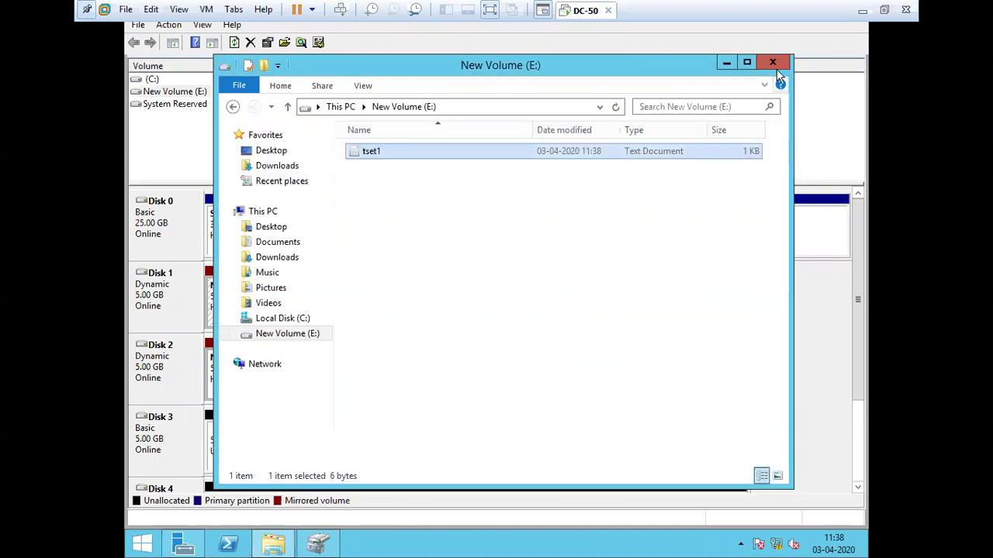
{"action": "left_click", "coordinate": [773, 62]}
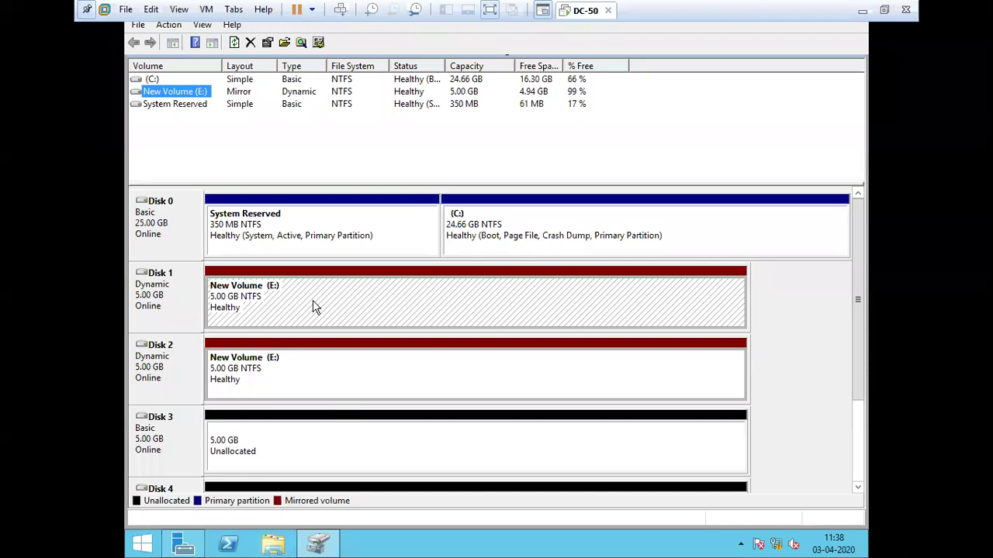
Break the mirrored volume E: on Disk 1 and Disk 2 into separate volumes.
{"action": "left_click", "coordinate": [173, 292]}
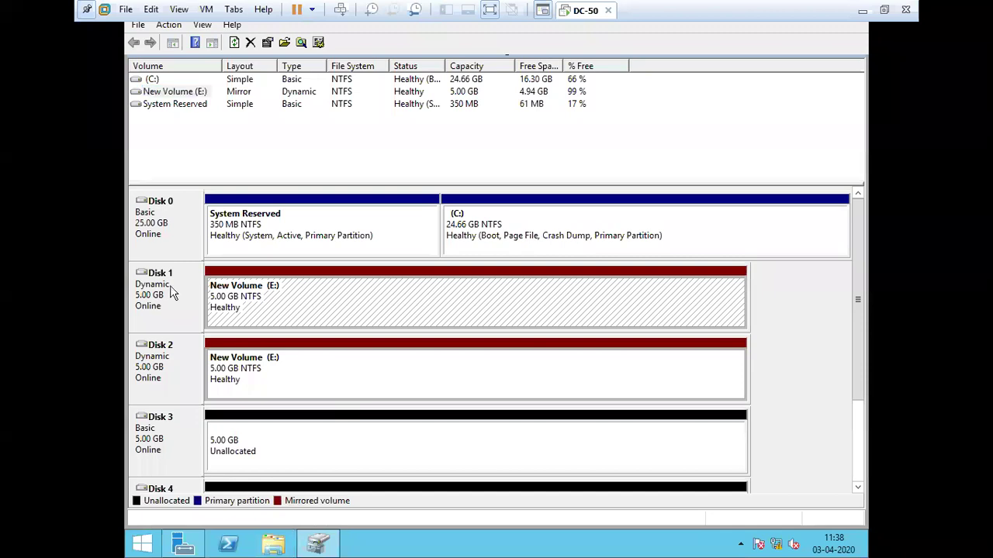
{"action": "right_click", "coordinate": [324, 299]}
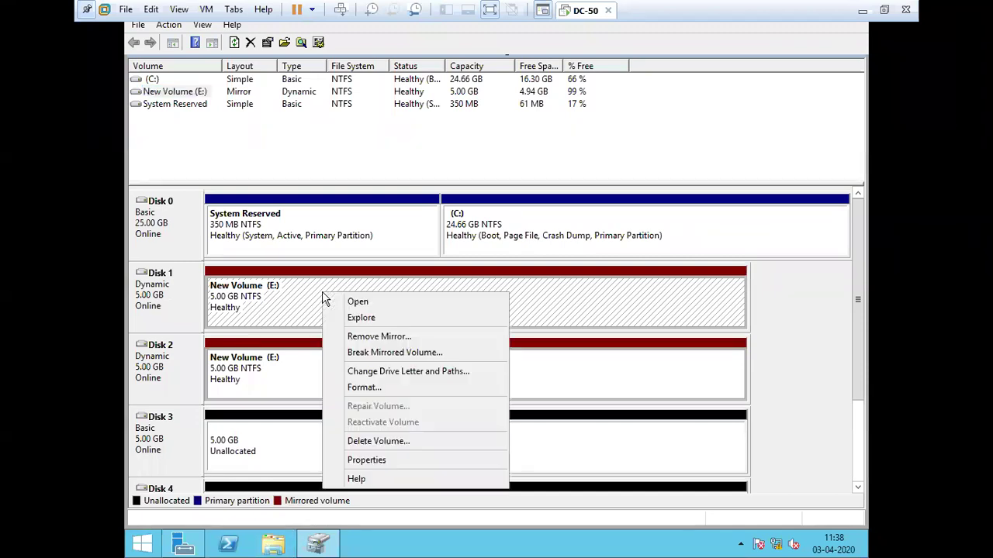
{"action": "left_click", "coordinate": [421, 361]}
{"action": "left_click", "coordinate": [556, 327]}
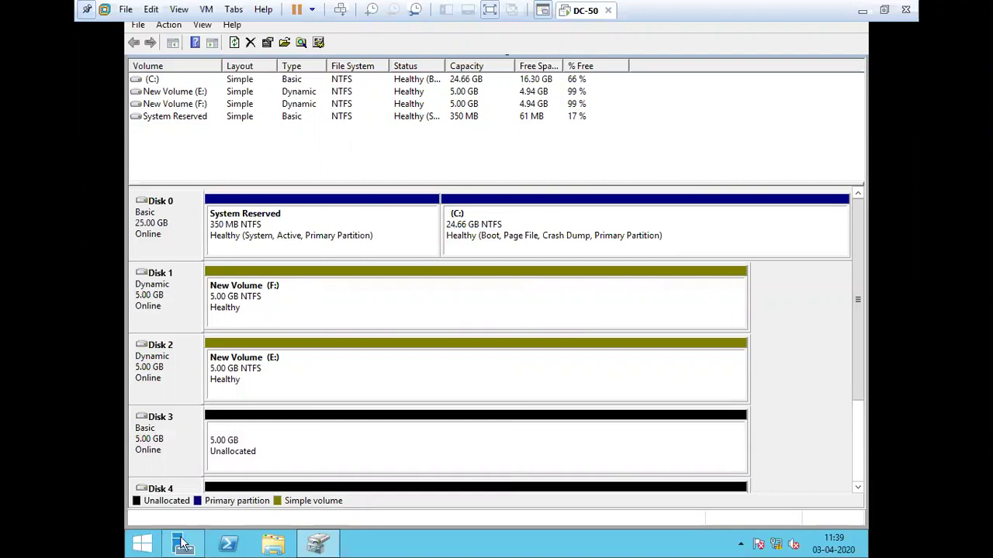
Compare the contents of New Volume (E:) and New Volume (F:), and open tset1 on E: to read its text.
{"action": "mouse_move", "coordinate": [189, 551]}
{"action": "left_click", "coordinate": [270, 546]}
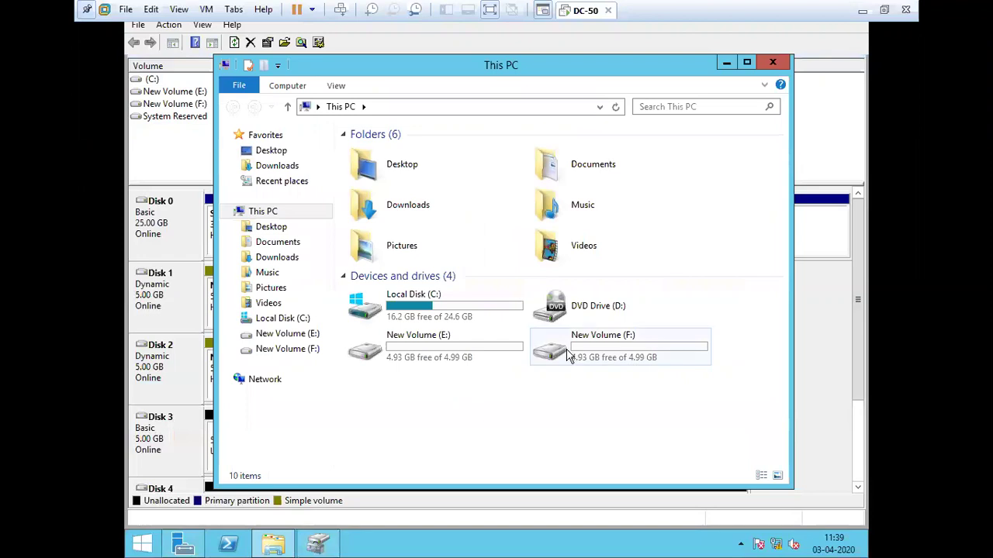
{"action": "double_click", "coordinate": [411, 347]}
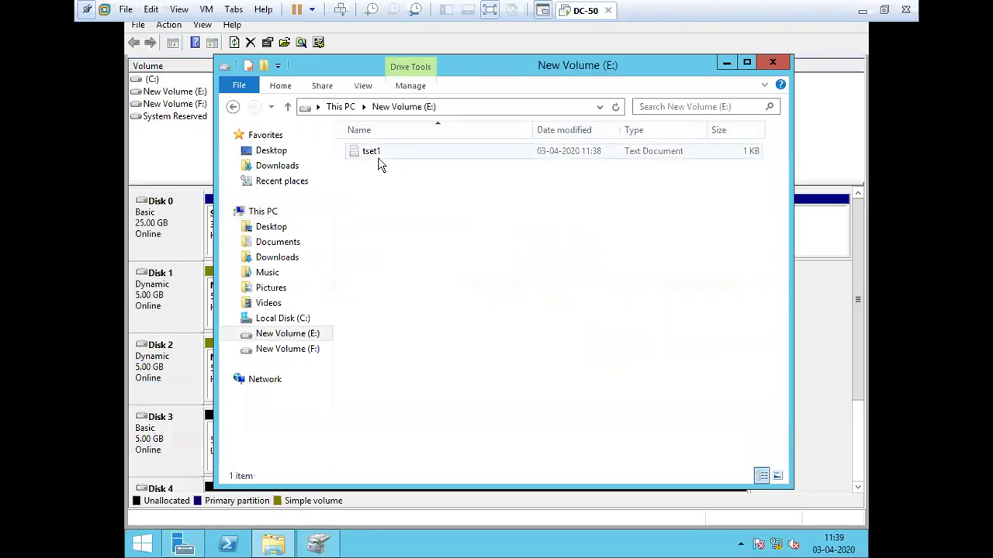
{"action": "left_click", "coordinate": [234, 108]}
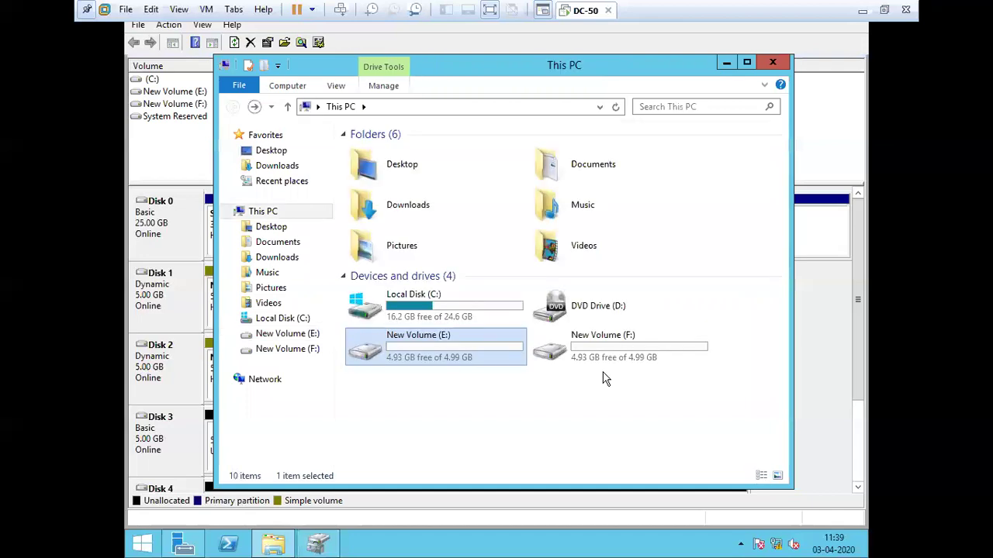
{"action": "double_click", "coordinate": [603, 362]}
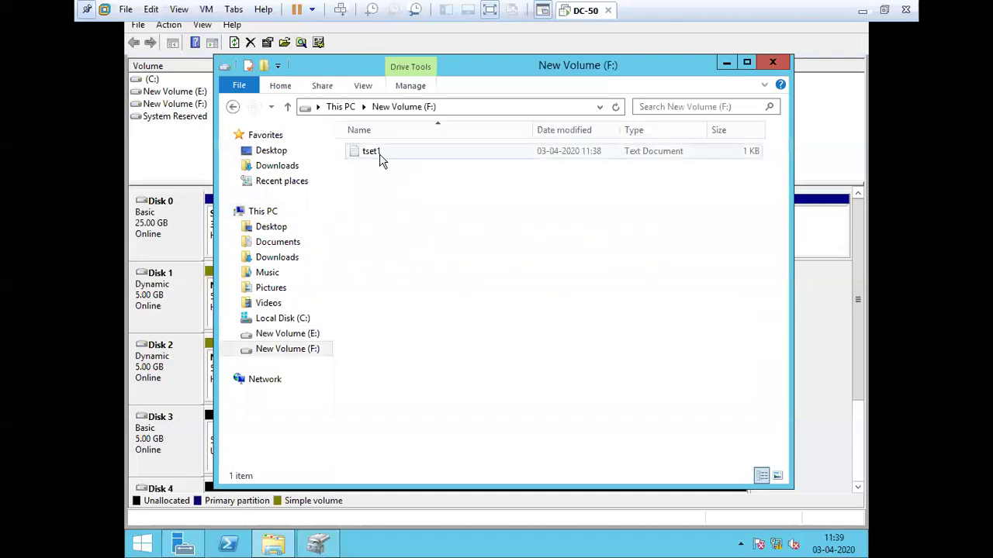
{"action": "left_click", "coordinate": [233, 109]}
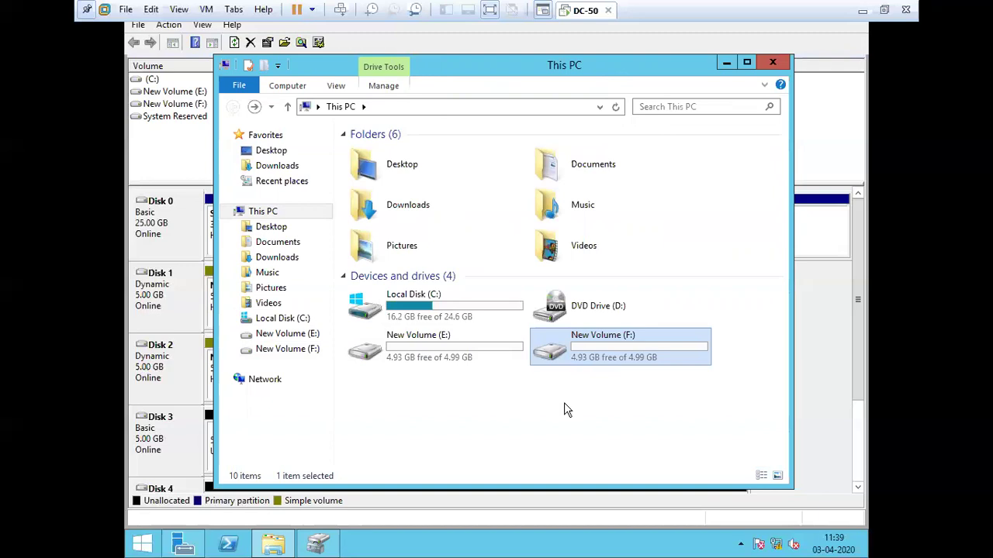
{"action": "double_click", "coordinate": [464, 364]}
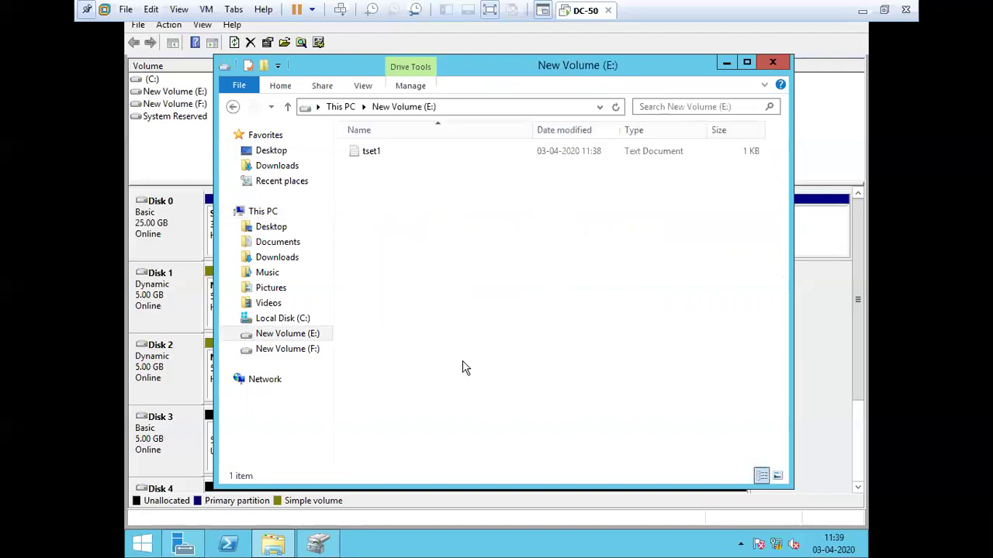
{"action": "double_click", "coordinate": [370, 152]}
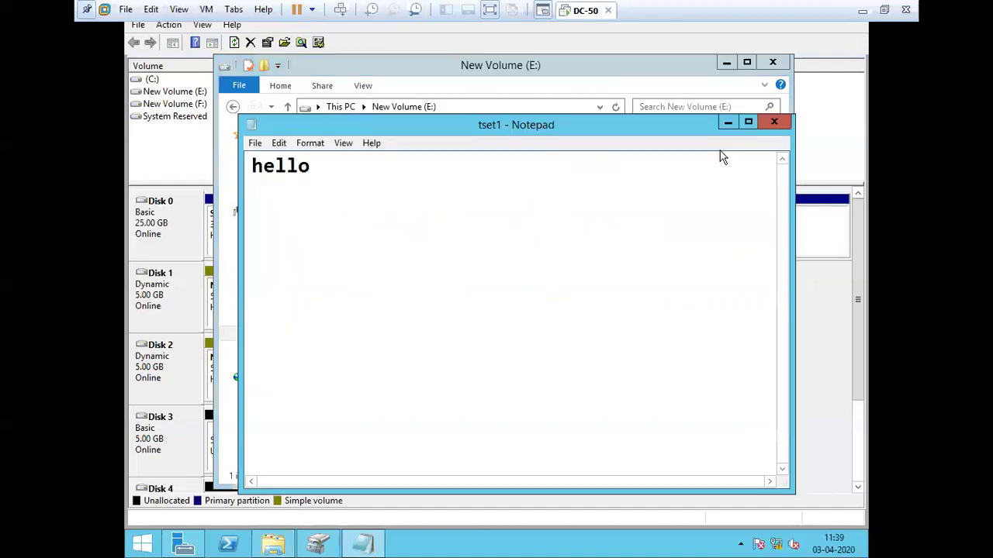
Close tset1 from E:, open the copy on New Volume (F:) to read its text, and close the file and folder windows.
{"action": "left_click", "coordinate": [773, 122]}
{"action": "left_click", "coordinate": [334, 107]}
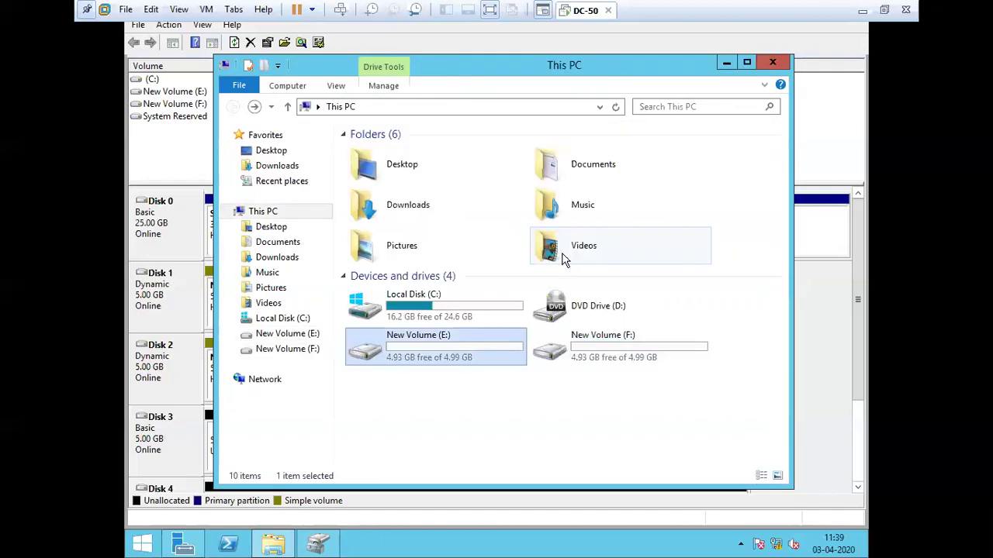
{"action": "double_click", "coordinate": [549, 346]}
{"action": "double_click", "coordinate": [369, 153]}
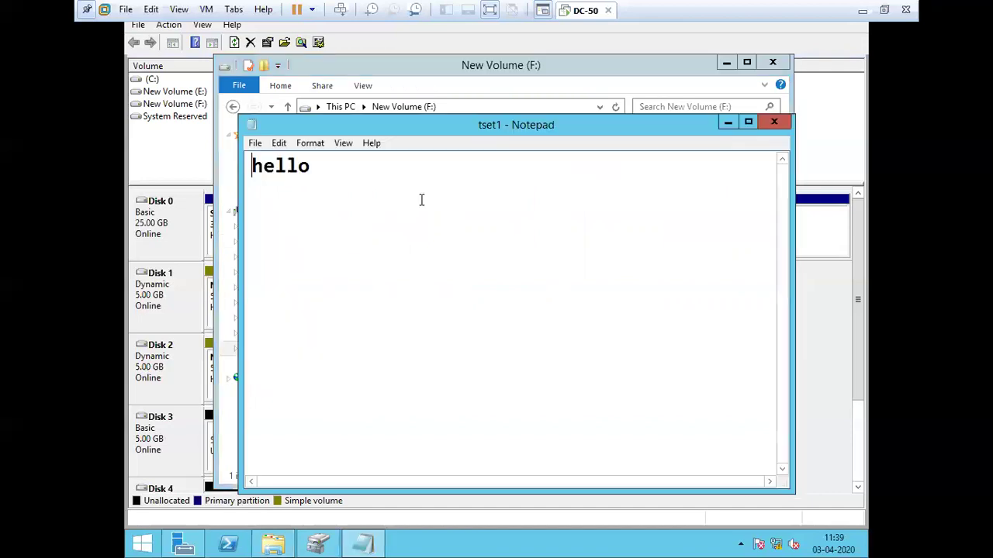
{"action": "left_click", "coordinate": [774, 123]}
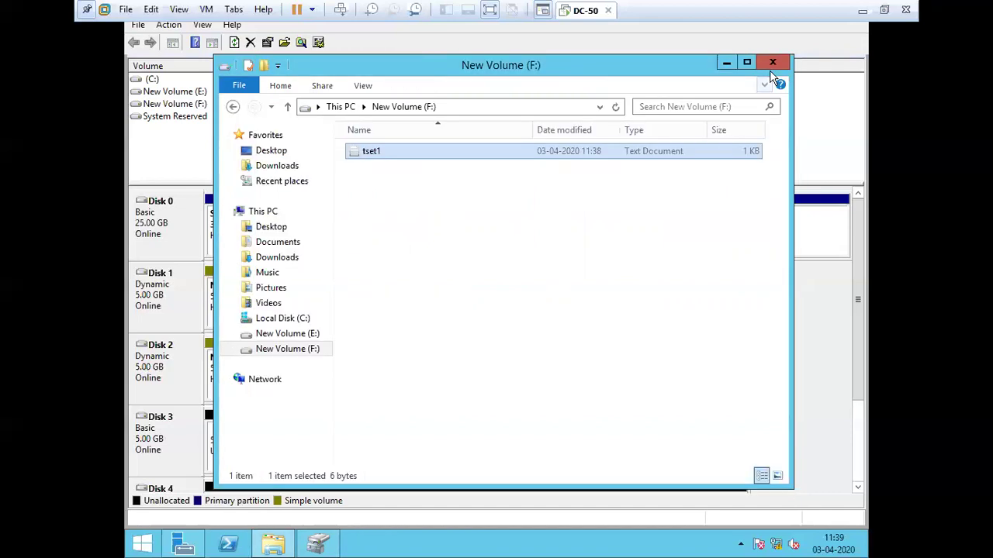
{"action": "left_click", "coordinate": [772, 63]}
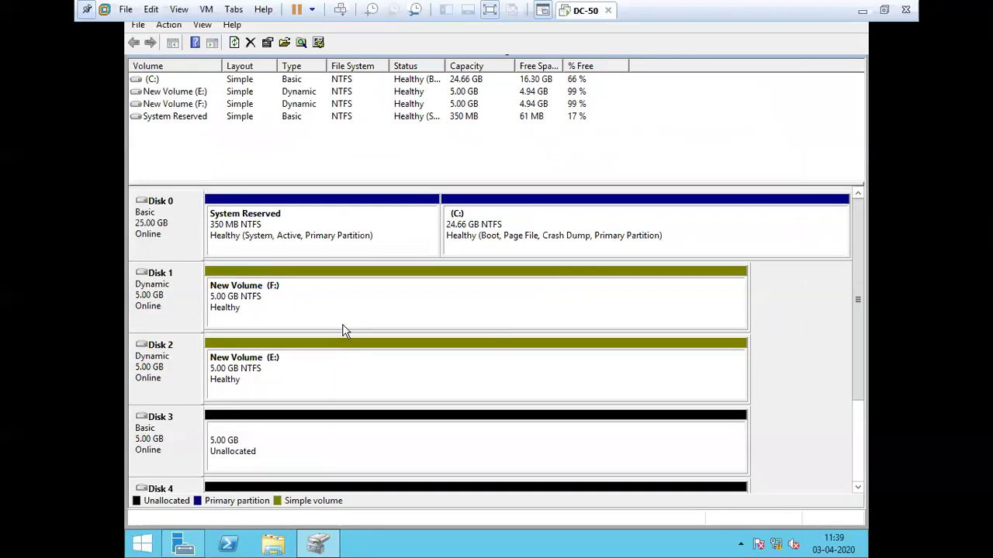
Delete the simple volume New Volume (F:) from Disk 1 and accept erasing its data.
{"action": "right_click", "coordinate": [296, 299]}
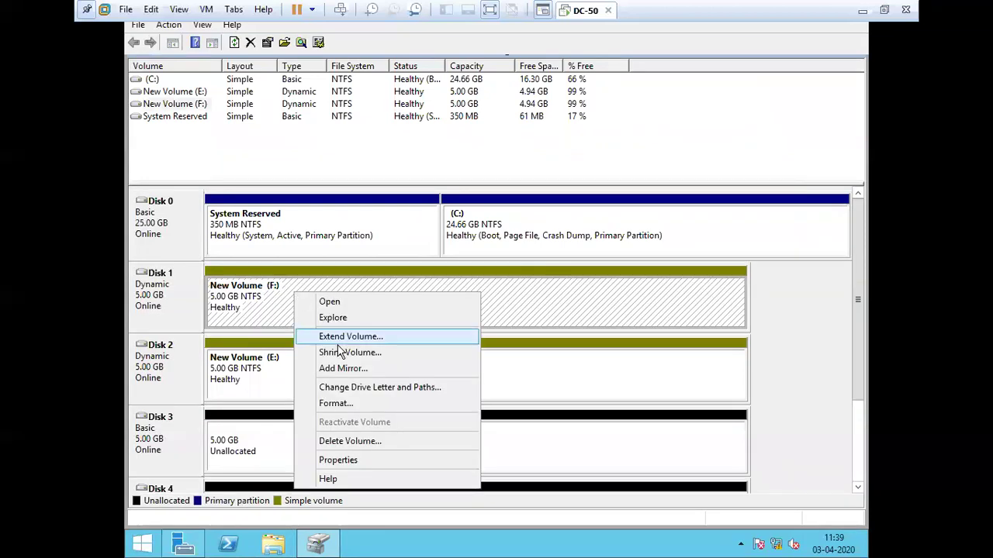
{"action": "left_click", "coordinate": [384, 441]}
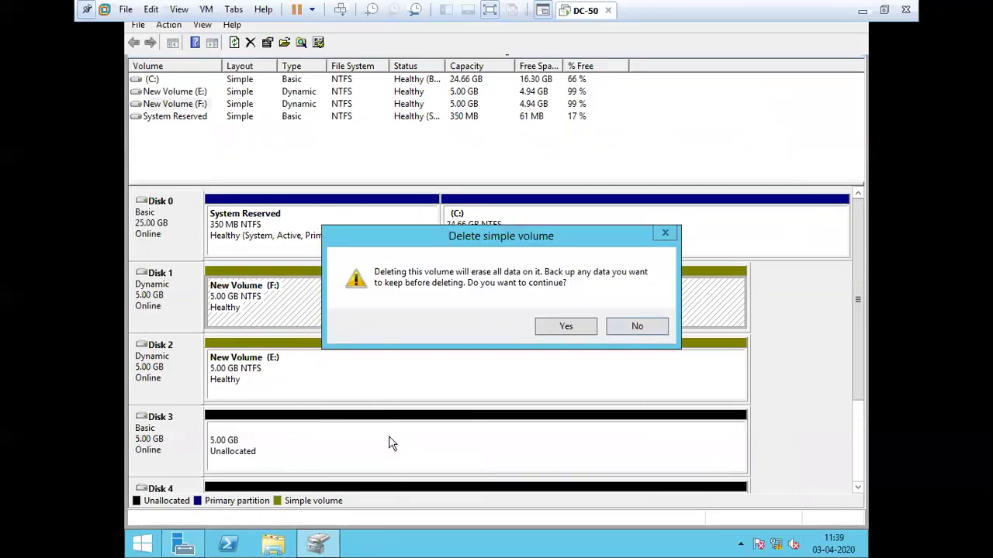
{"action": "left_click", "coordinate": [556, 326]}
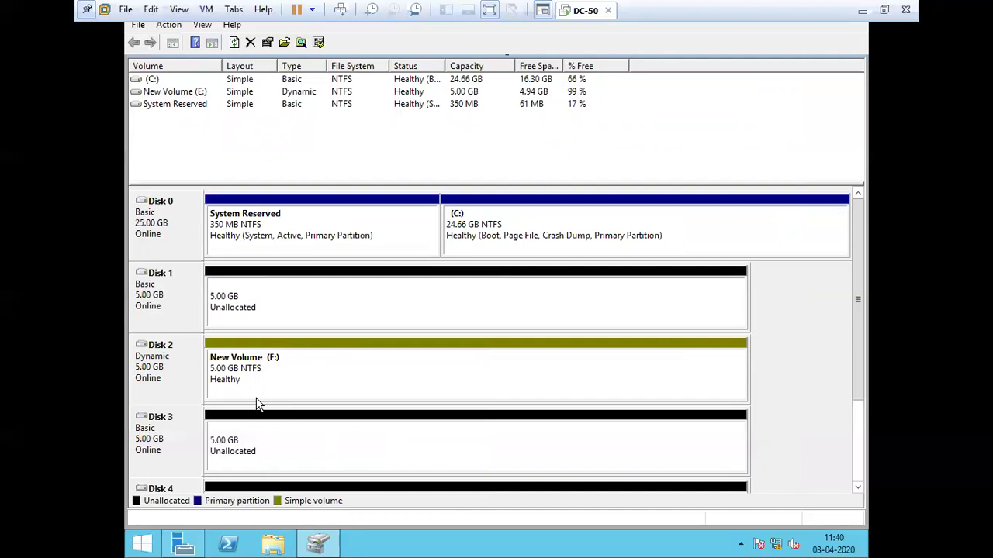
Check New Volume (E:) in File Explorer for the tset1 document and close the folder window.
{"action": "left_click", "coordinate": [273, 545]}
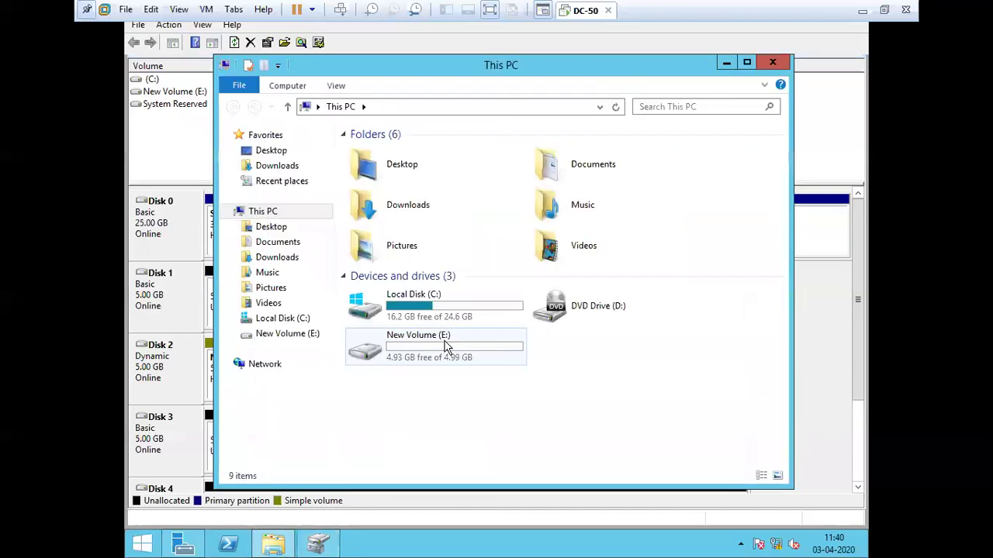
{"action": "double_click", "coordinate": [447, 348]}
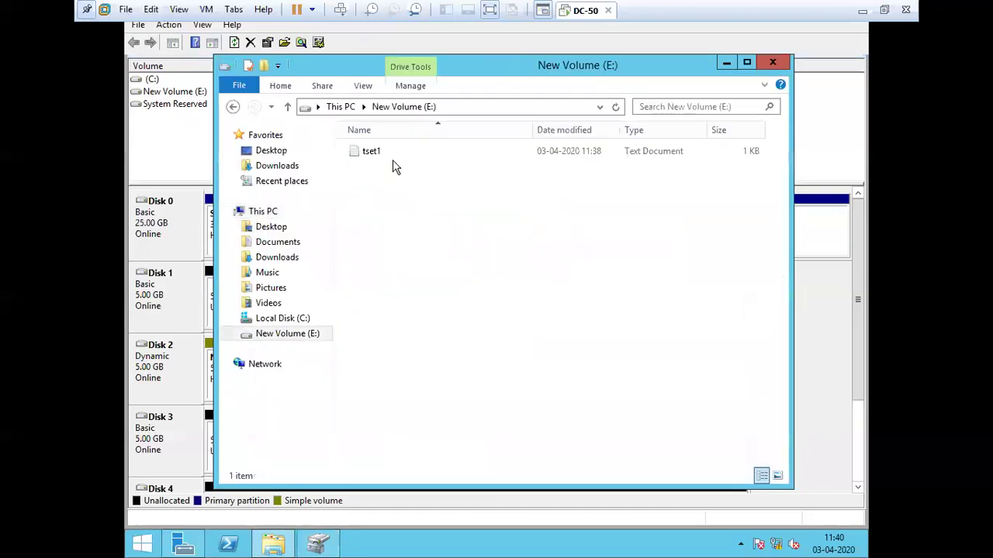
{"action": "left_click", "coordinate": [773, 63]}
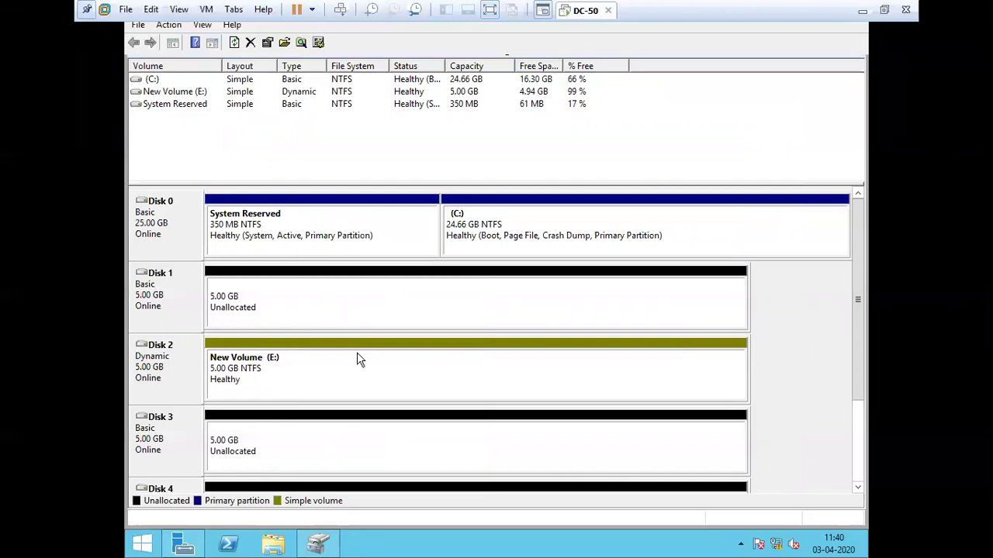
{"action": "right_click", "coordinate": [288, 376]}
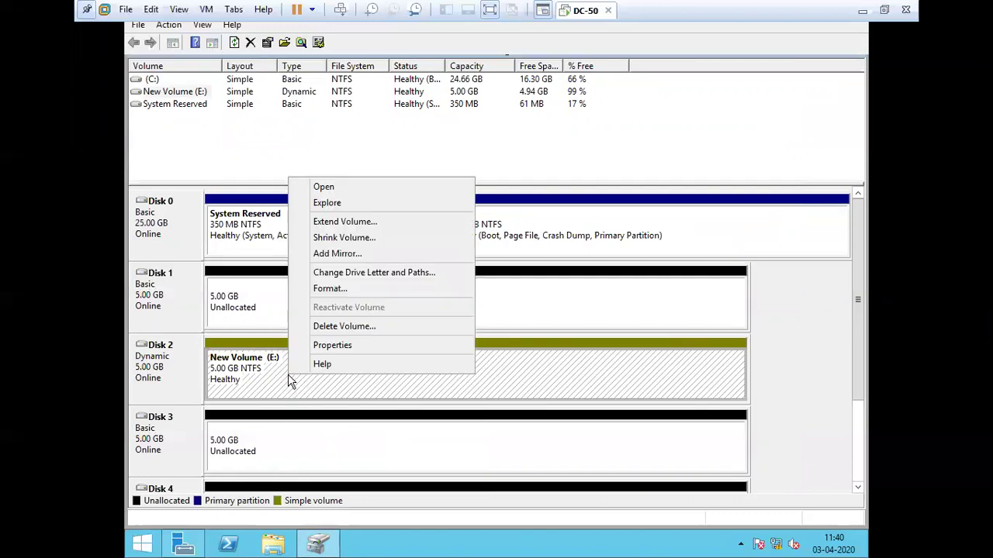
{"action": "left_click", "coordinate": [272, 446]}
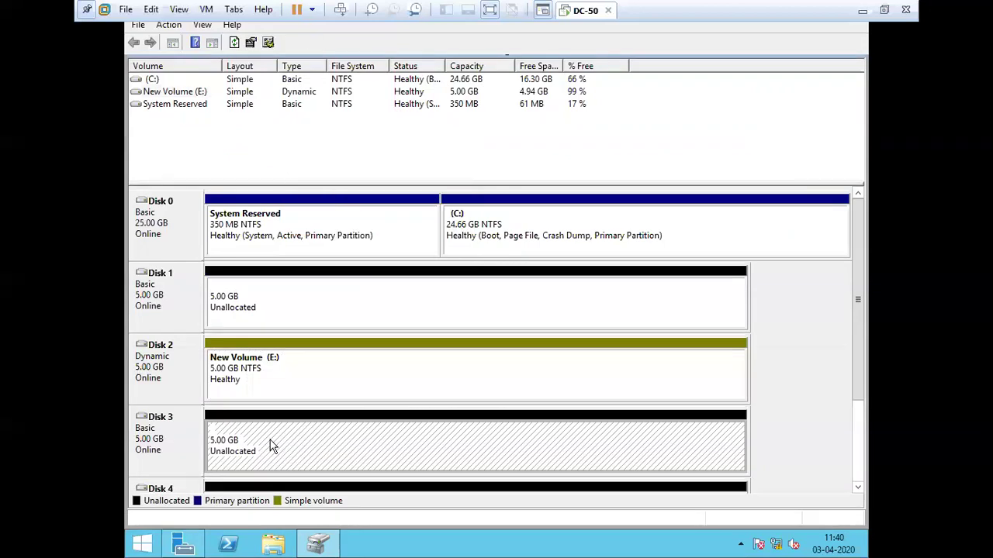
{"action": "right_click", "coordinate": [272, 446]}
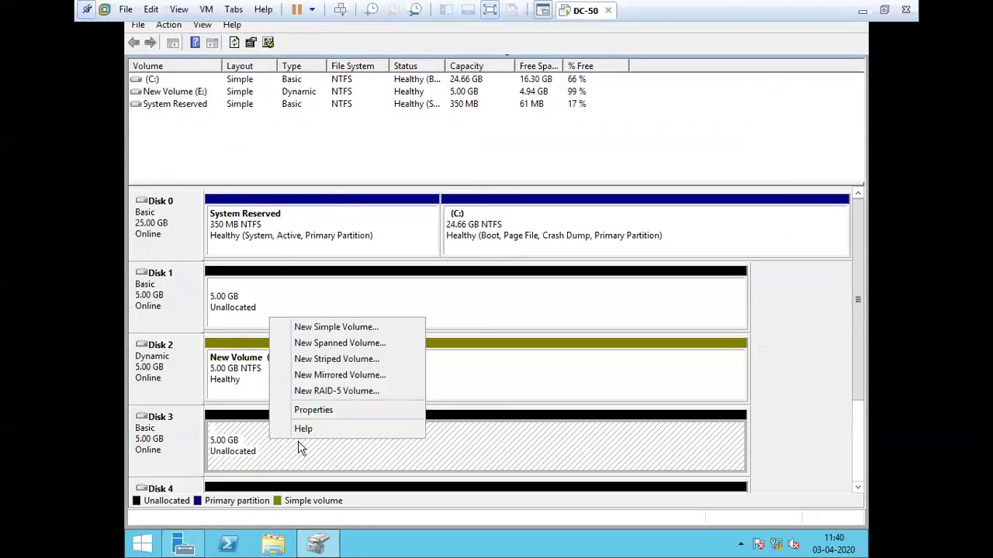
{"action": "right_click", "coordinate": [283, 376]}
{"action": "left_click", "coordinate": [265, 385]}
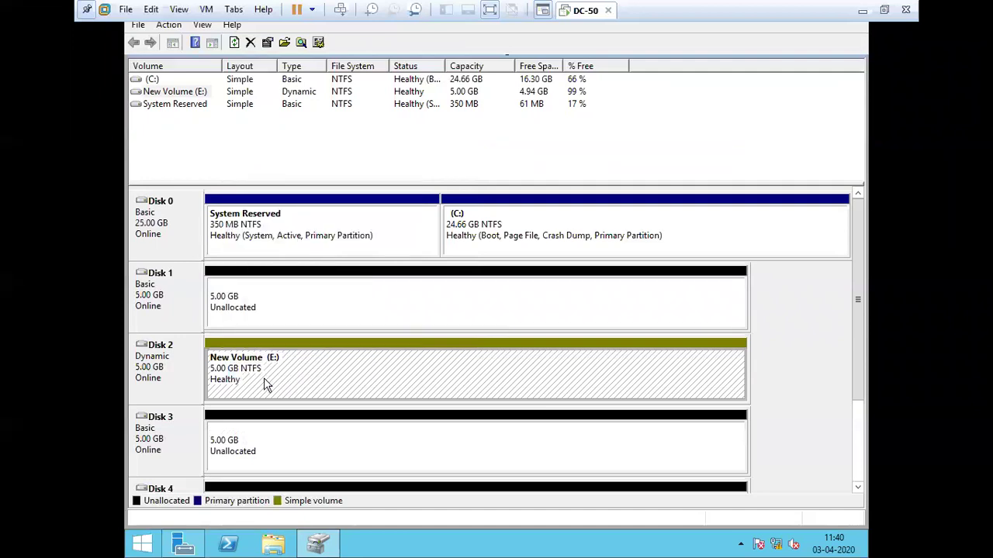
Add a mirror of New Volume (E:) from Disk 2 on Disk 3, accepting the conversion to a dynamic disk.
{"action": "right_click", "coordinate": [286, 364]}
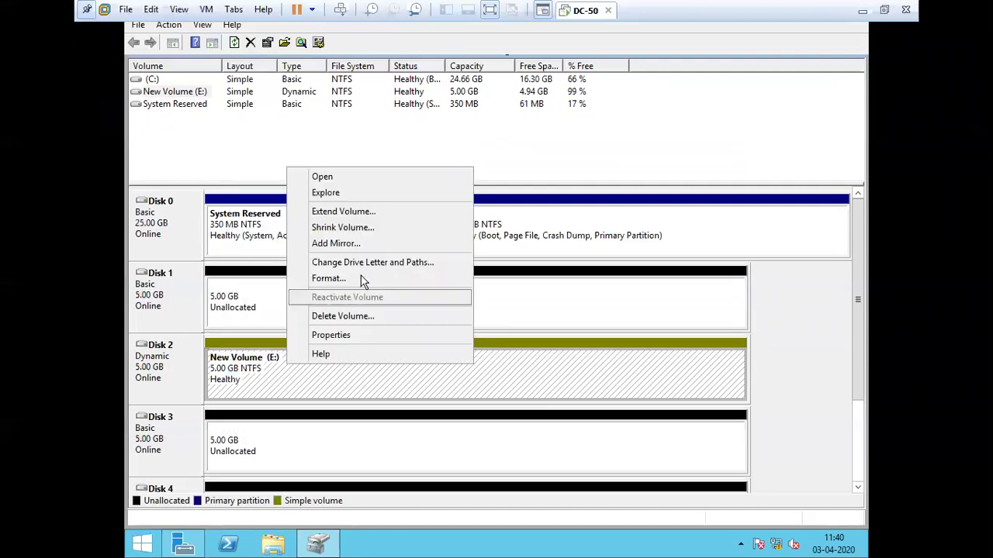
{"action": "left_click", "coordinate": [336, 244]}
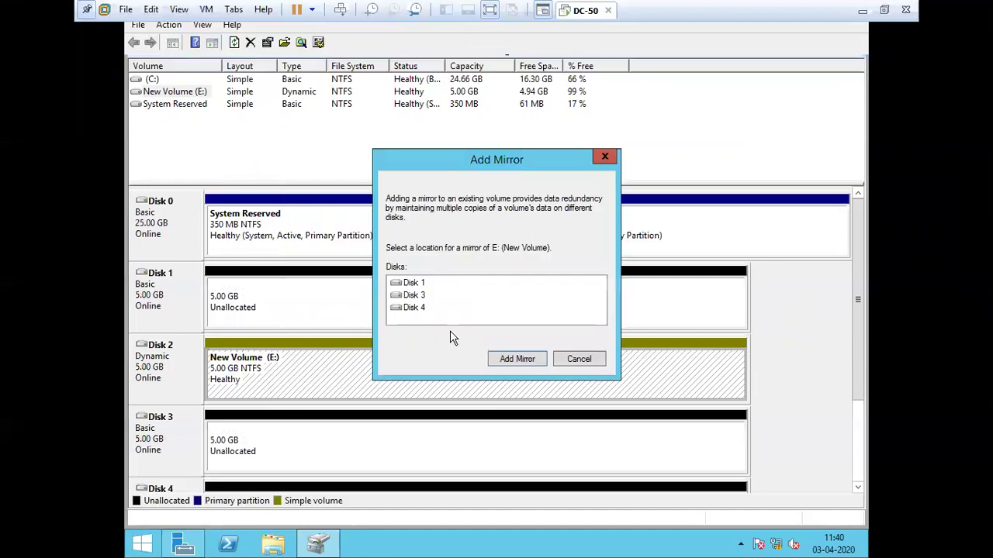
{"action": "left_click", "coordinate": [412, 299]}
{"action": "left_click", "coordinate": [512, 365]}
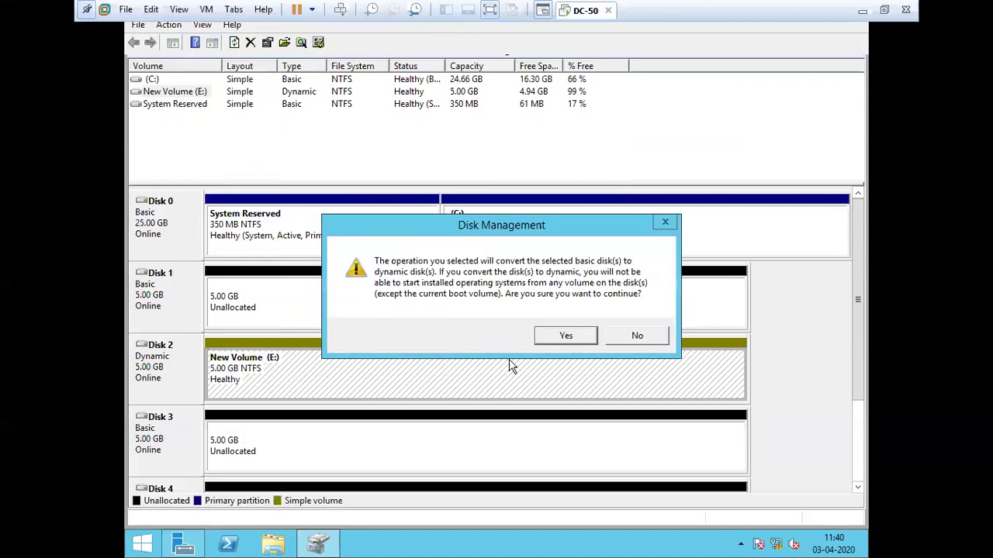
{"action": "left_click", "coordinate": [563, 338]}
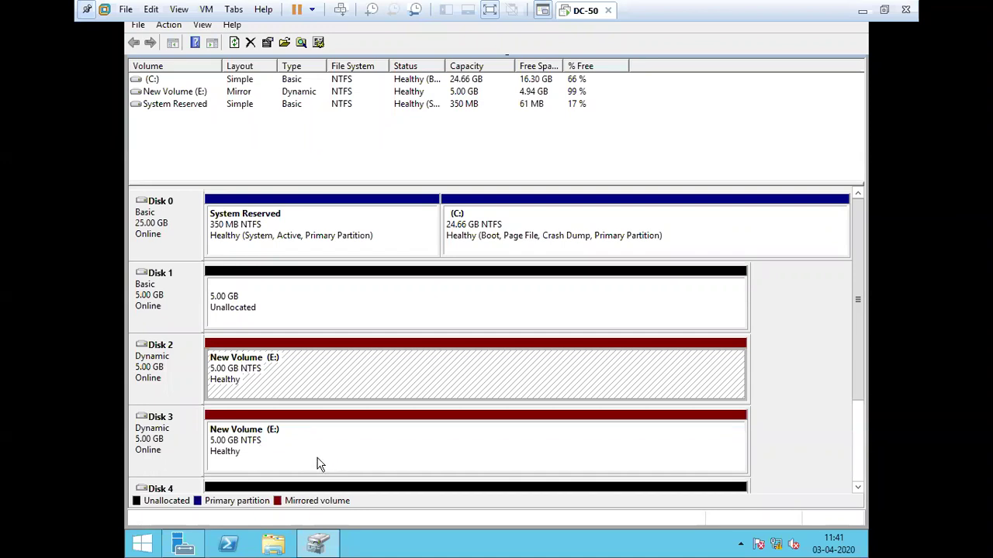
Inspect the contents of the mirrored New Volume (E:) in File Explorer and close the folder window.
{"action": "left_click", "coordinate": [275, 545]}
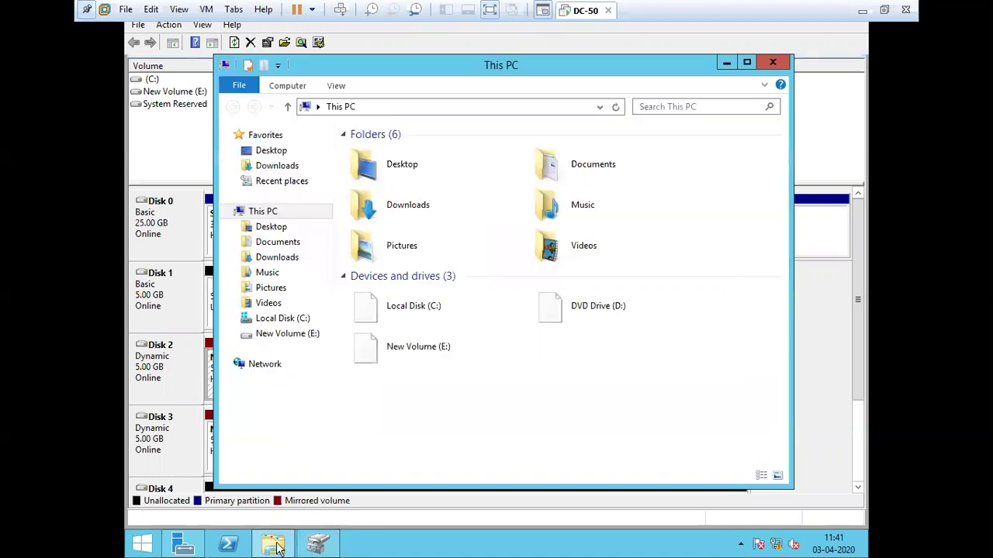
{"action": "double_click", "coordinate": [442, 359]}
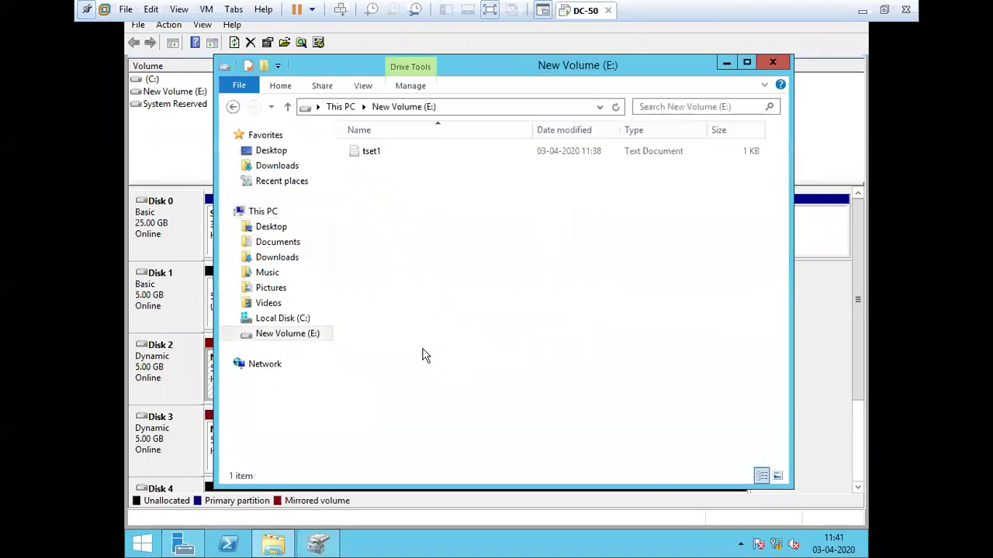
{"action": "left_click", "coordinate": [770, 64]}
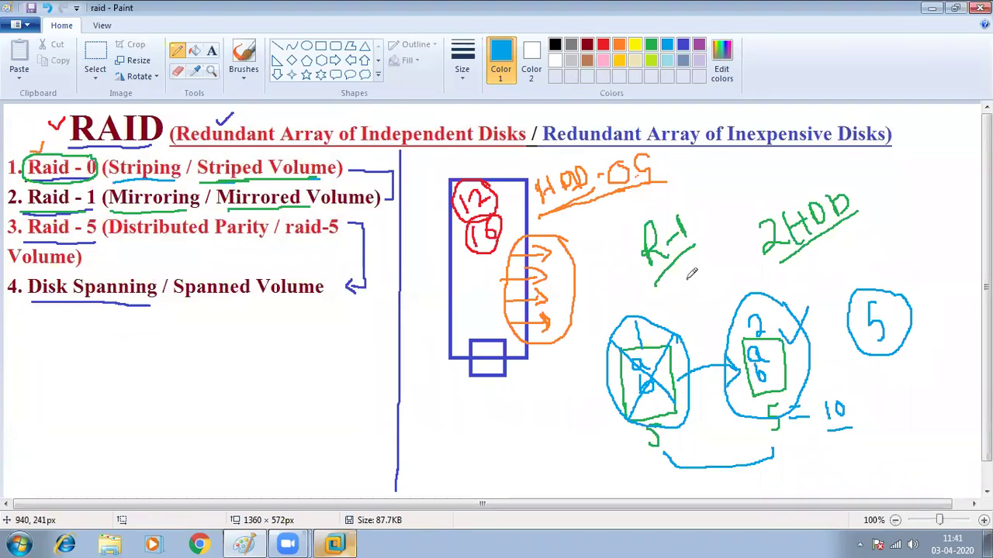
In Paint, circle the R-1 label in blue and handwrite "1 TB" twice below the blue rectangle, with a connecting line and a bracket.
{"action": "mouse_move", "coordinate": [664, 183]}
{"action": "left_mouse_down"}
{"action": "mouse_move", "coordinate": [683, 281]}
{"action": "mouse_move", "coordinate": [636, 268]}
{"action": "mouse_move", "coordinate": [698, 284]}
{"action": "left_mouse_up"}
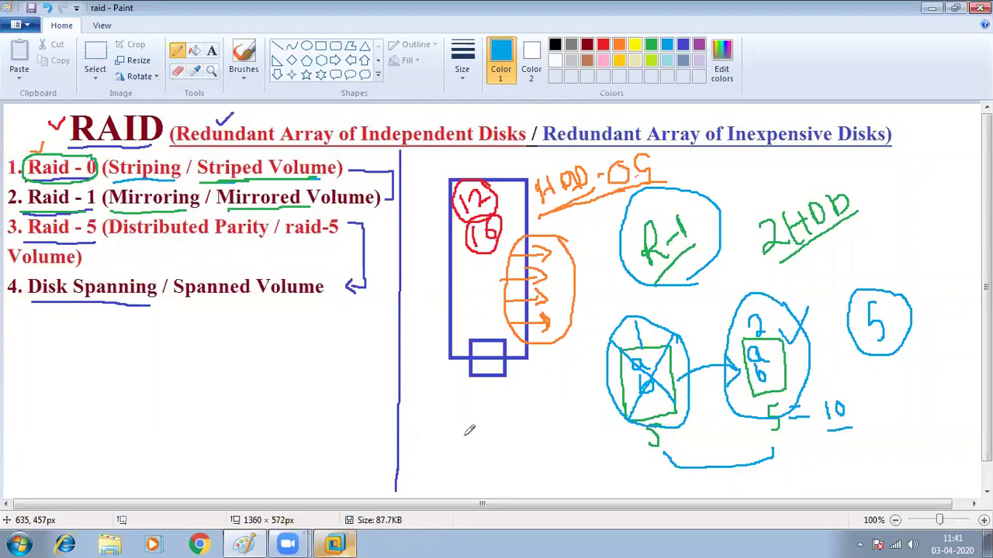
{"action": "mouse_move", "coordinate": [436, 418]}
{"action": "left_mouse_down"}
{"action": "mouse_move", "coordinate": [441, 443]}
{"action": "mouse_move", "coordinate": [445, 434]}
{"action": "mouse_move", "coordinate": [464, 439]}
{"action": "mouse_move", "coordinate": [479, 402]}
{"action": "mouse_move", "coordinate": [493, 412]}
{"action": "mouse_move", "coordinate": [479, 424]}
{"action": "left_mouse_up"}
{"action": "left_click_drag", "start_coordinate": [450, 459], "coordinate": [459, 483]}
{"action": "mouse_move", "coordinate": [493, 435]}
{"action": "left_mouse_down"}
{"action": "mouse_move", "coordinate": [486, 472]}
{"action": "mouse_move", "coordinate": [502, 437]}
{"action": "left_mouse_up"}
{"action": "left_click_drag", "start_coordinate": [501, 455], "coordinate": [505, 432]}
{"action": "mouse_move", "coordinate": [506, 432]}
{"action": "left_mouse_down"}
{"action": "mouse_move", "coordinate": [521, 429]}
{"action": "mouse_move", "coordinate": [506, 454]}
{"action": "left_mouse_up"}
{"action": "left_click_drag", "start_coordinate": [501, 403], "coordinate": [532, 365]}
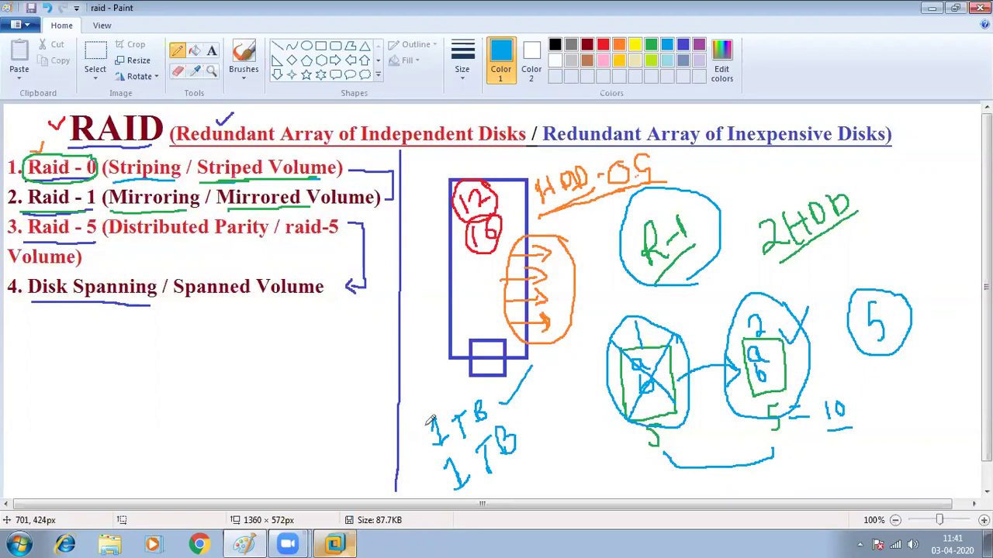
{"action": "left_click_drag", "start_coordinate": [424, 432], "coordinate": [439, 488]}
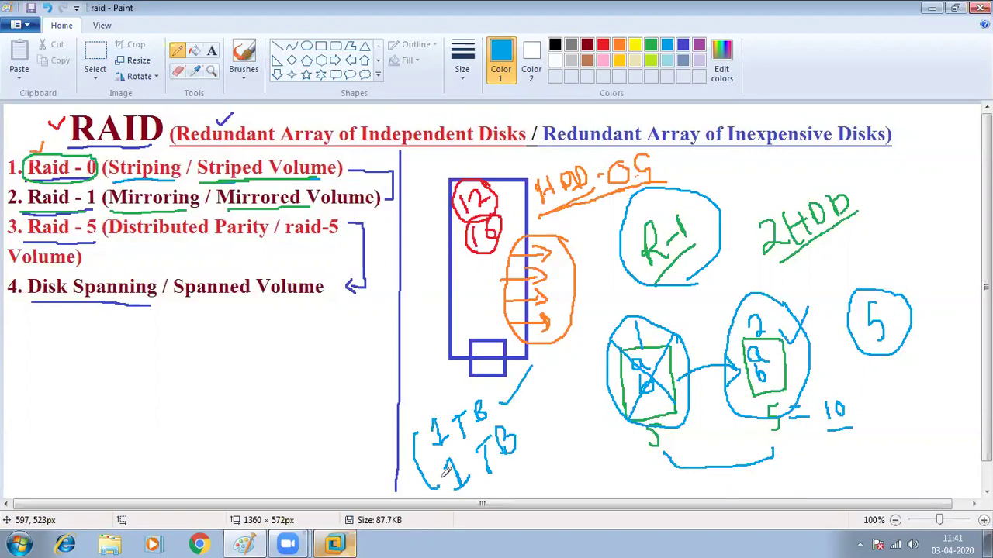
Switch to the DC-50 virtual machine and delete the mirrored volume E: spanning Disk 2 and Disk 3, accepting the data loss.
{"action": "left_click", "coordinate": [335, 543]}
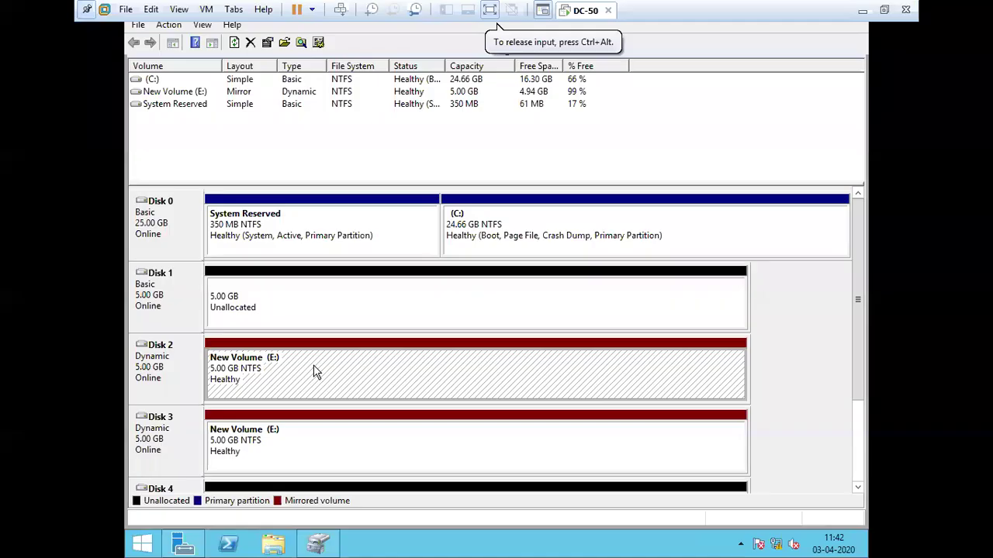
{"action": "right_click", "coordinate": [275, 357]}
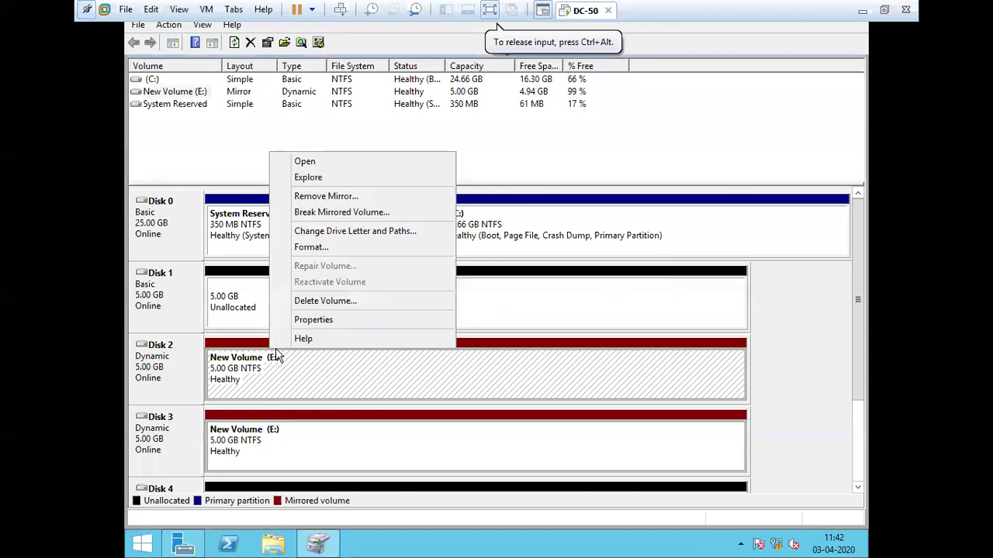
{"action": "left_click", "coordinate": [320, 303]}
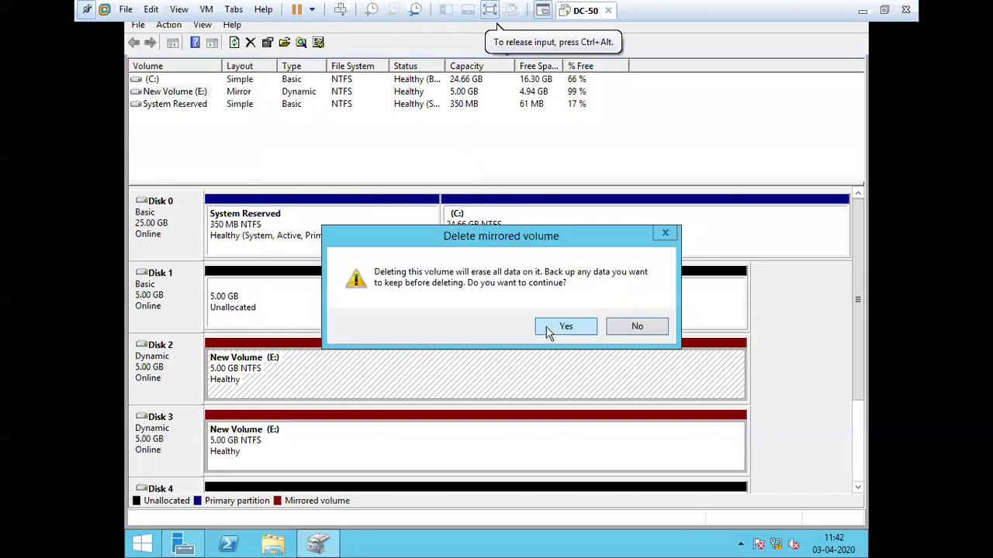
{"action": "left_click", "coordinate": [565, 326]}
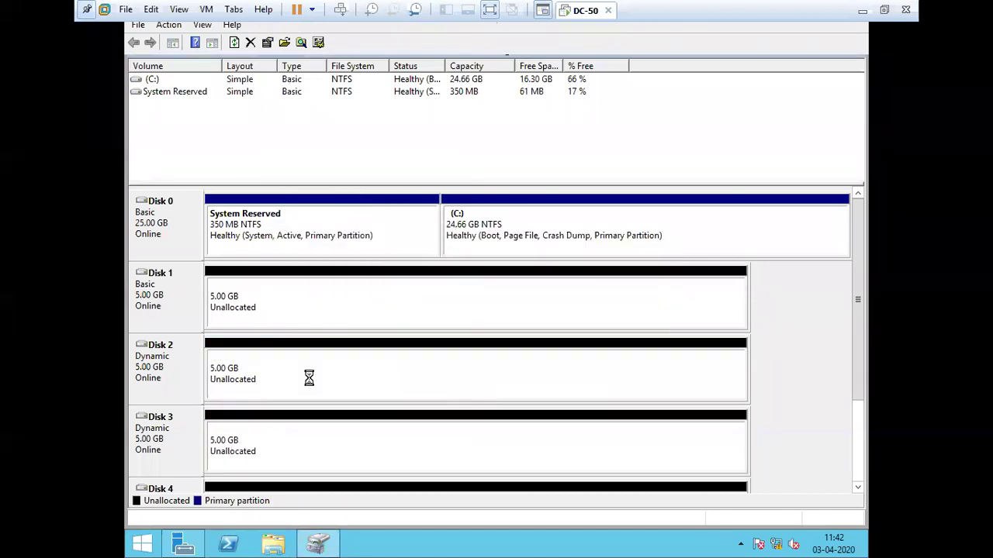